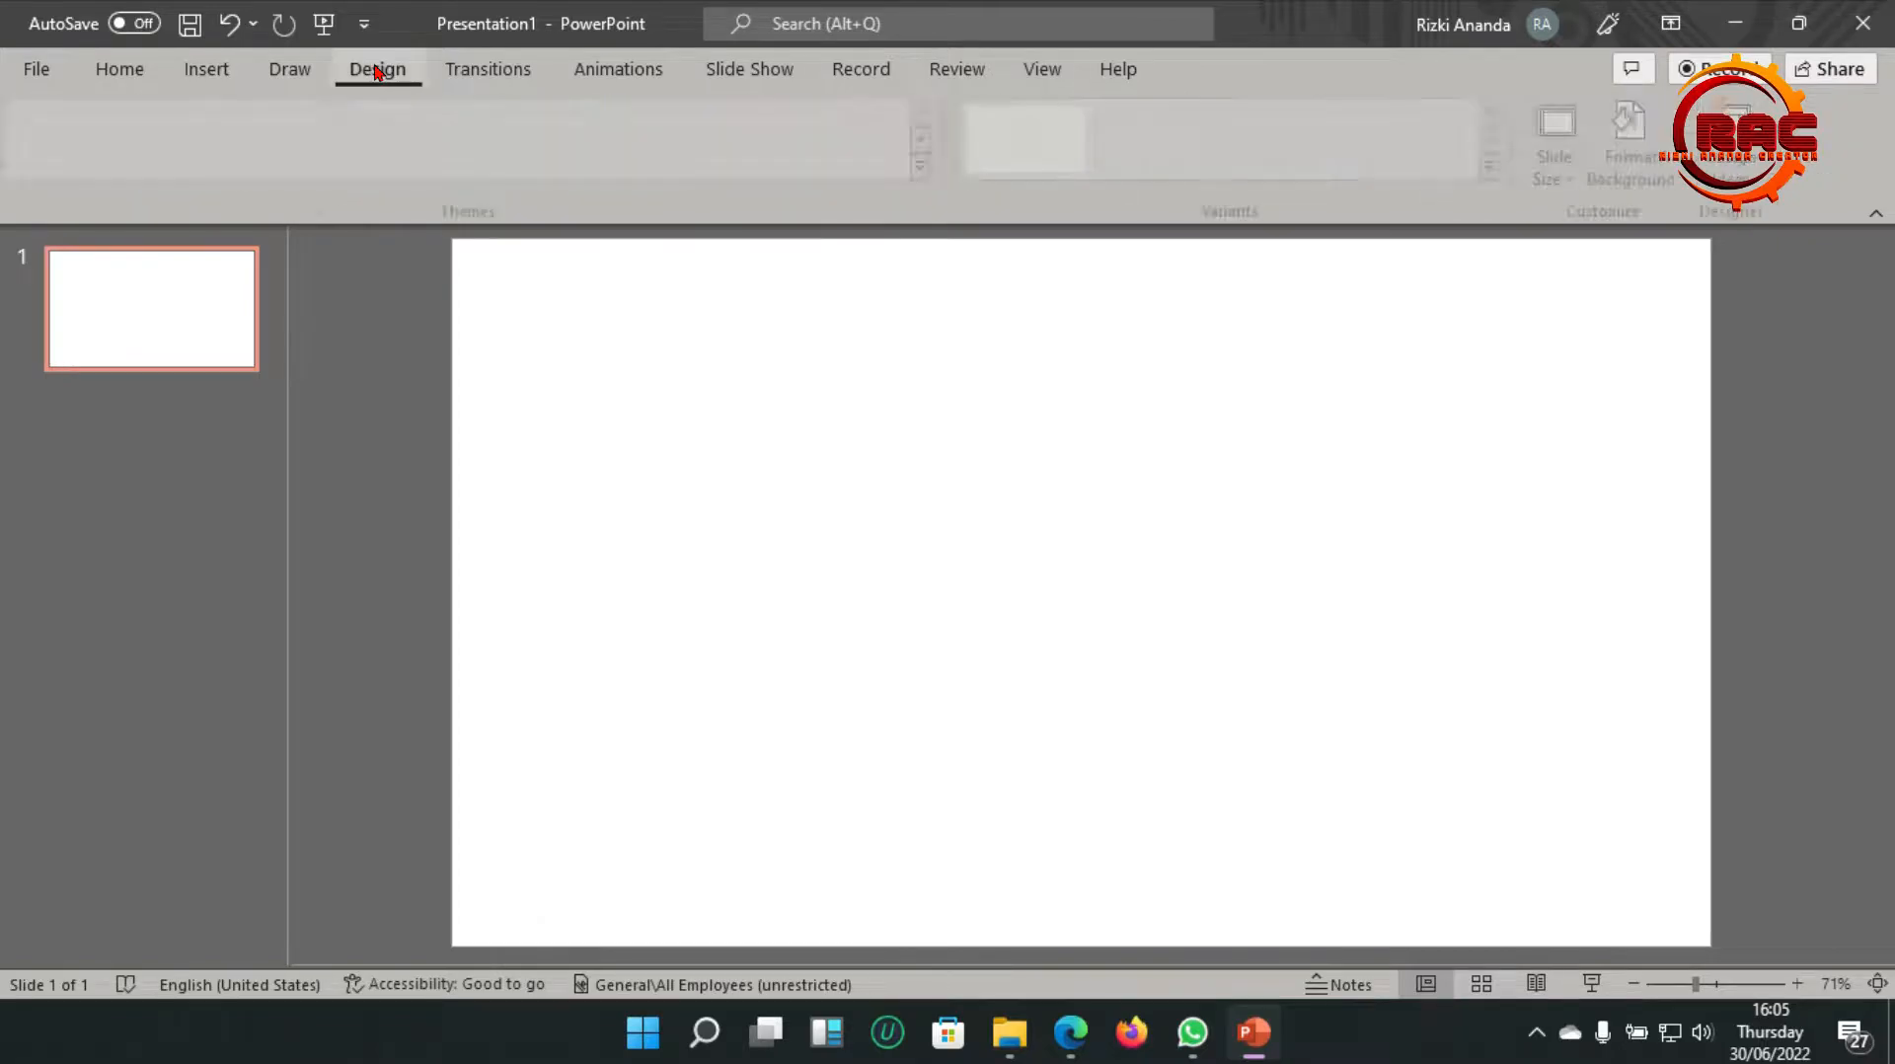
Change the slide size to Standard (4:3), choosing Maximize to scale the content
click(1561, 166)
click(1604, 231)
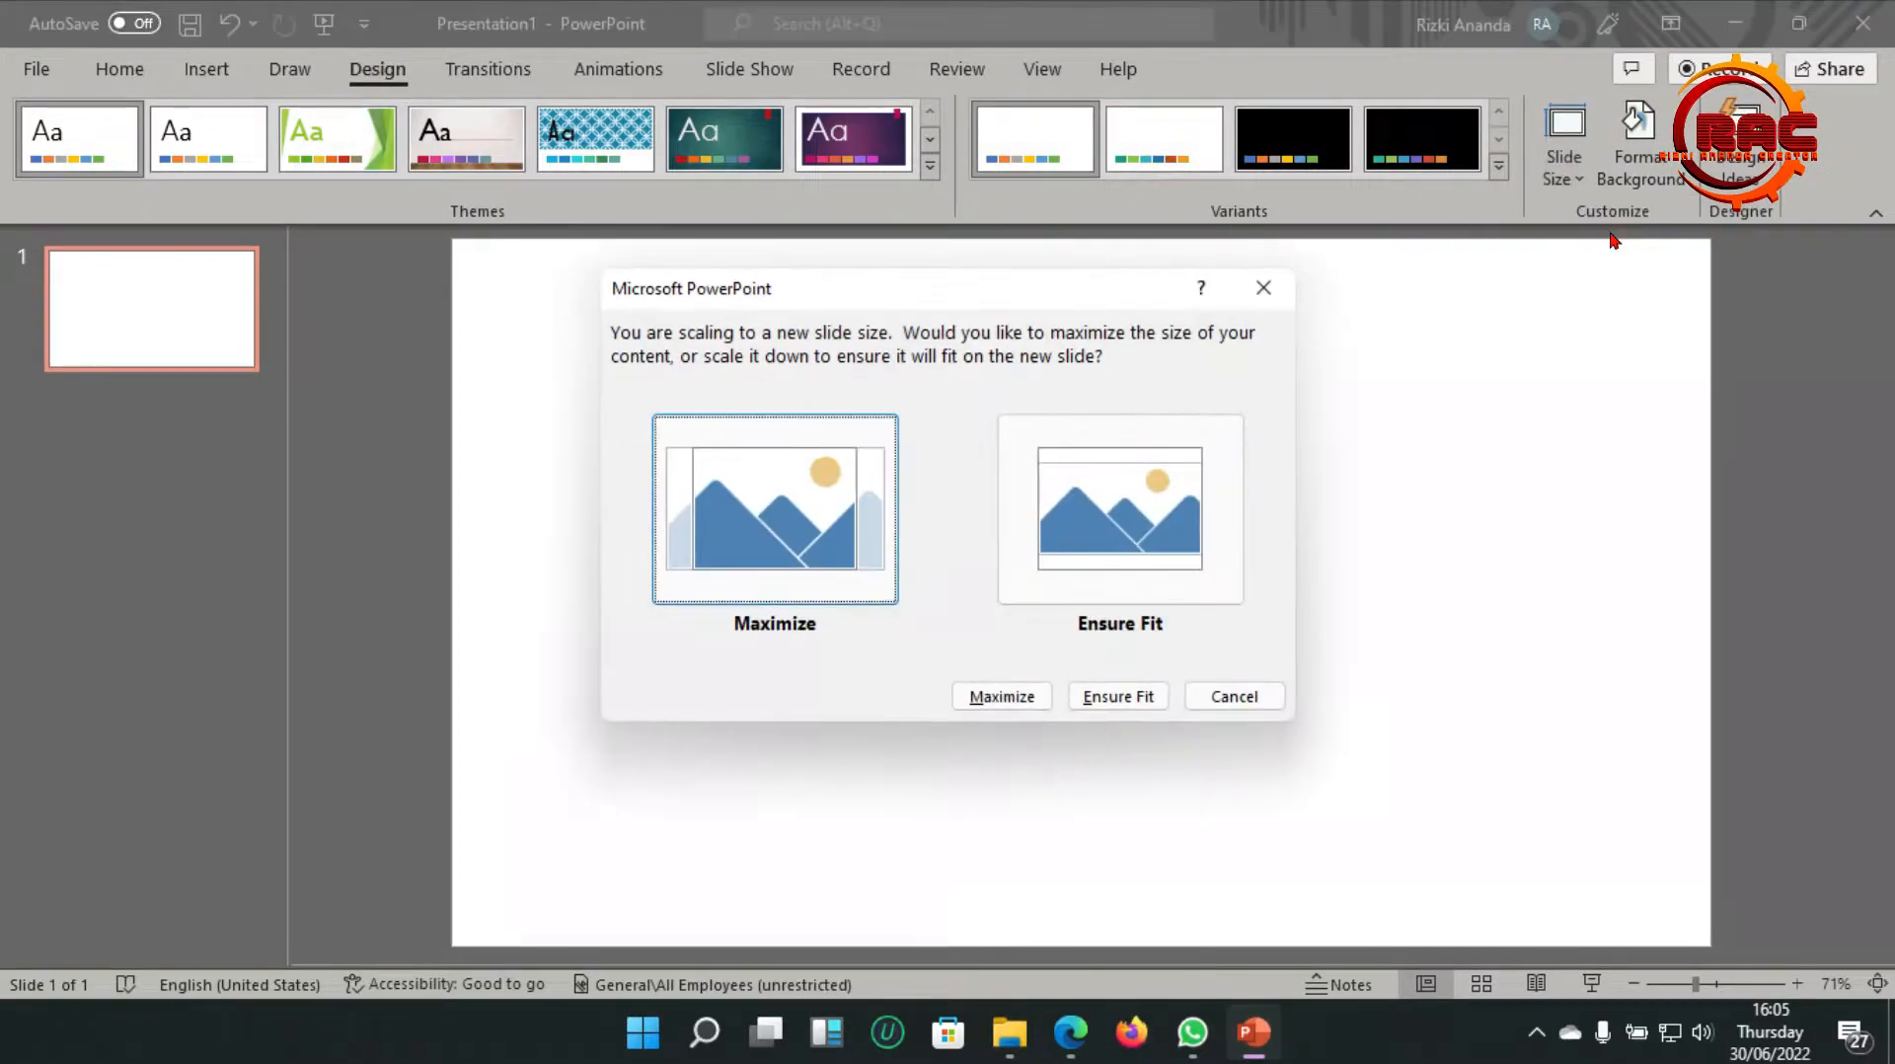
click(885, 542)
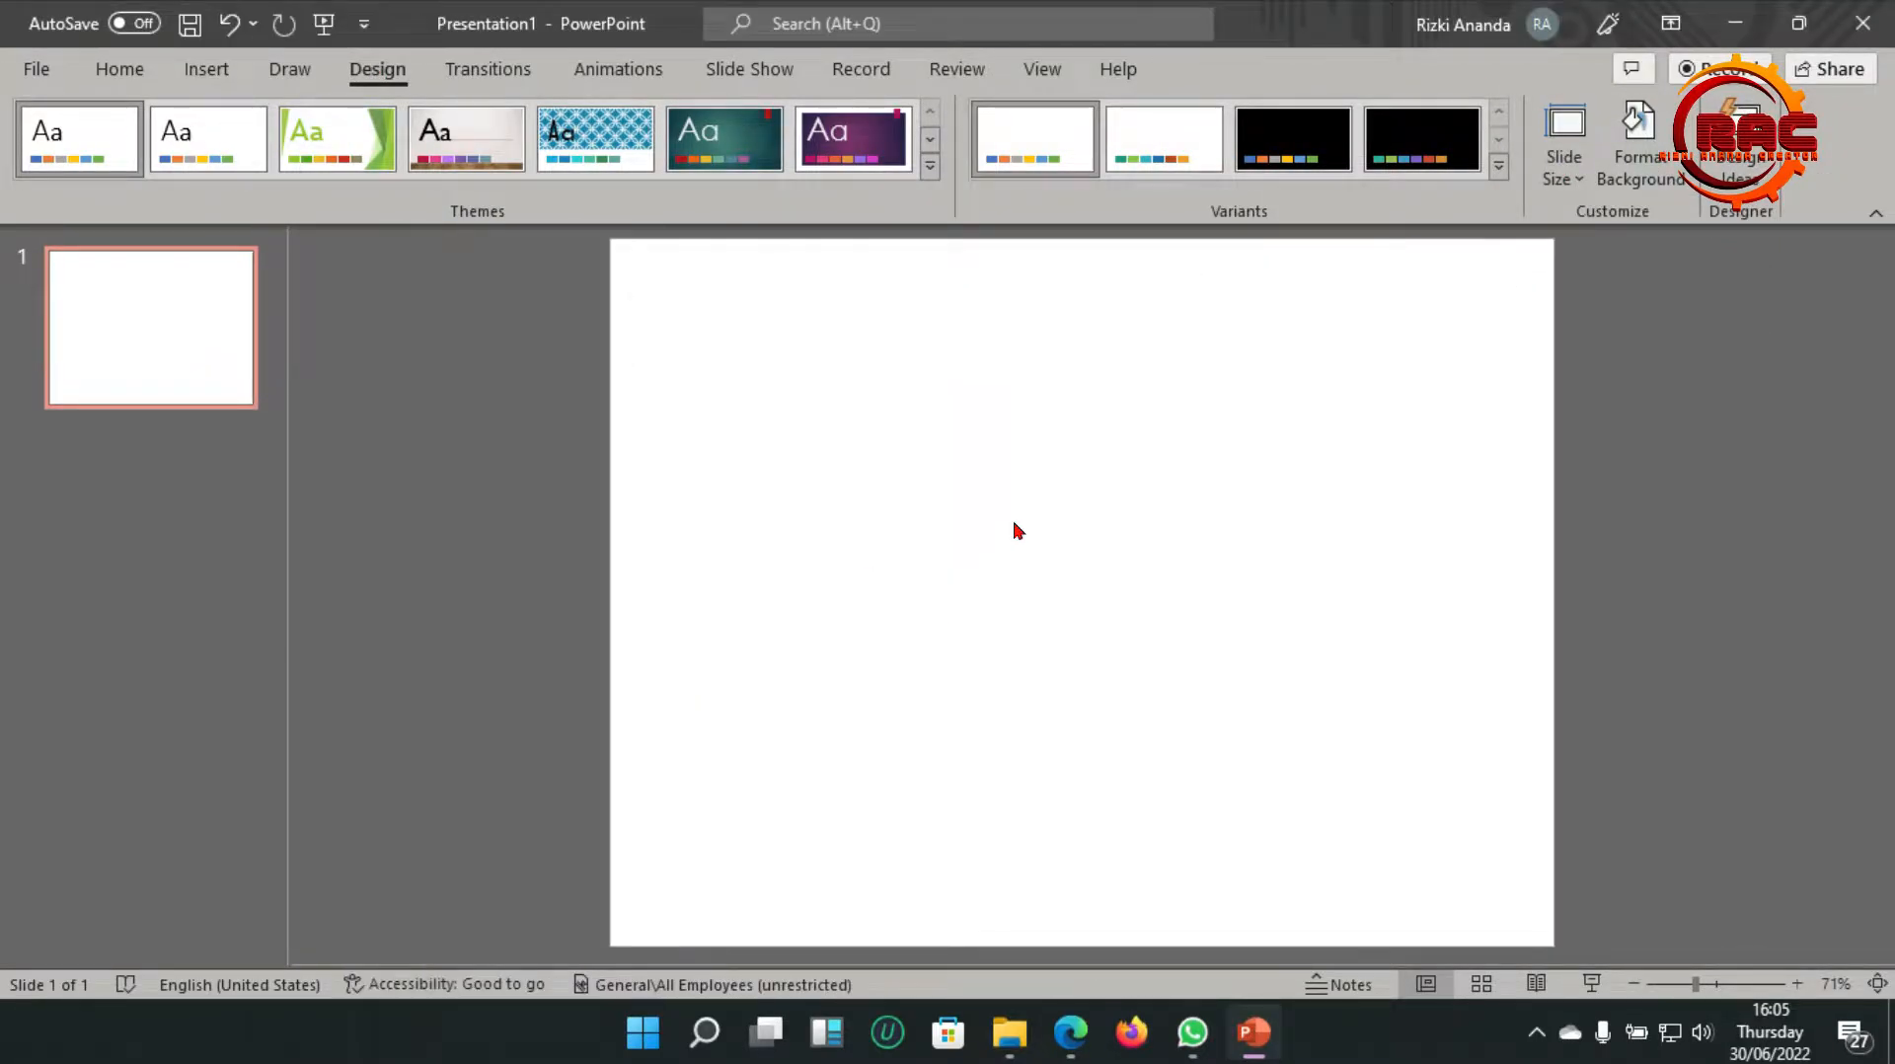
Draw a blue hexagon near the middle of the blank slide
click(106, 77)
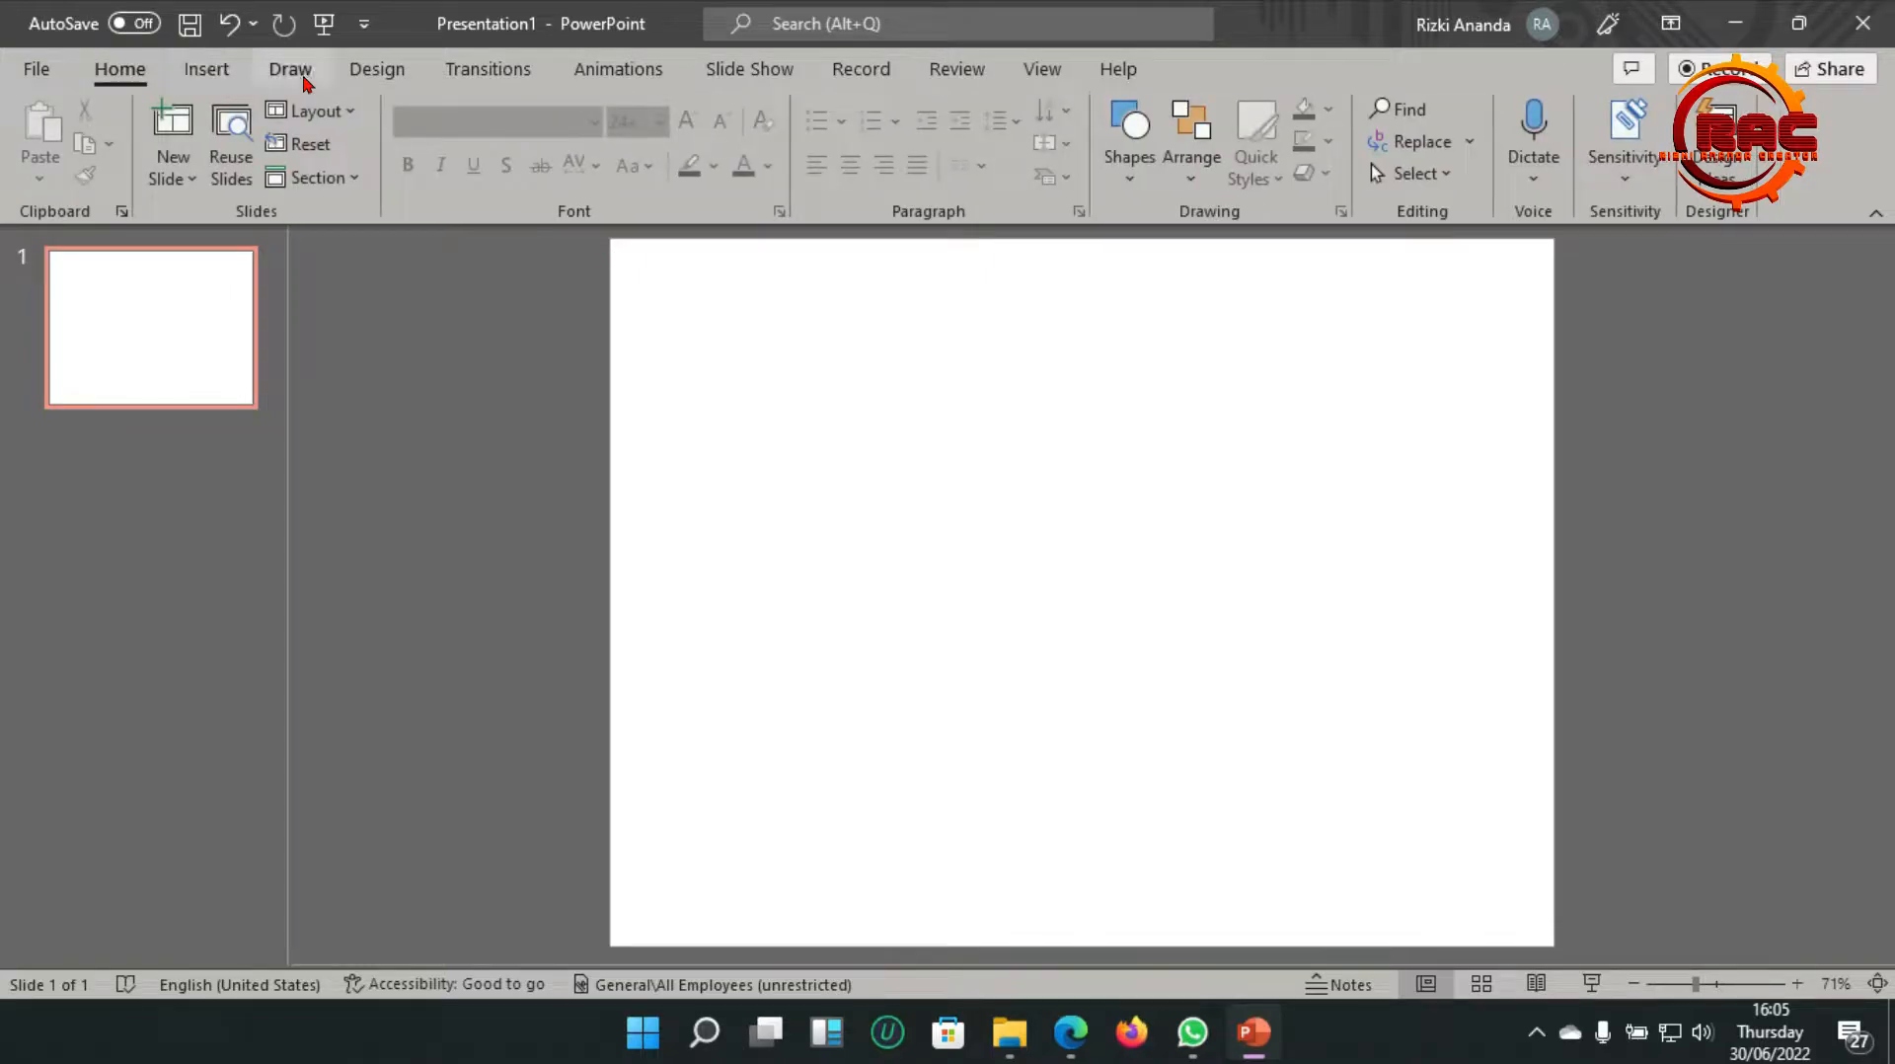
click(1126, 143)
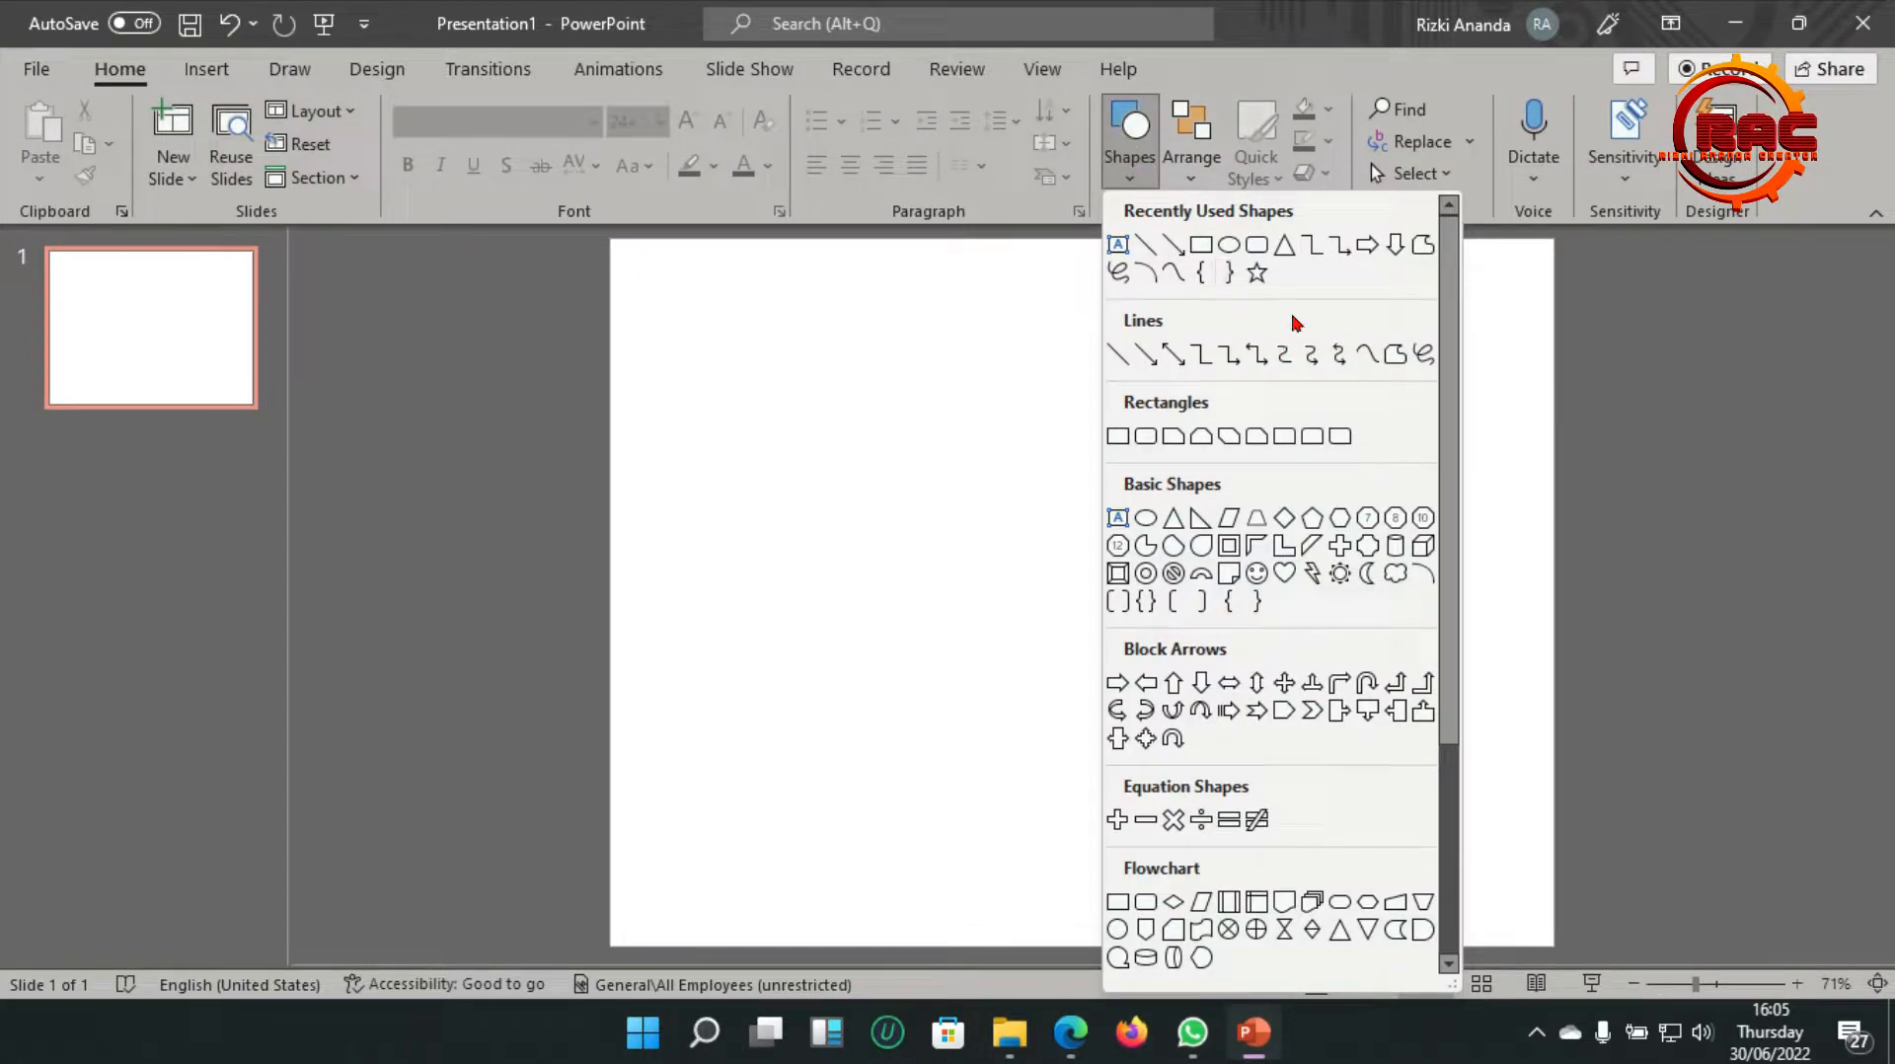
click(1335, 528)
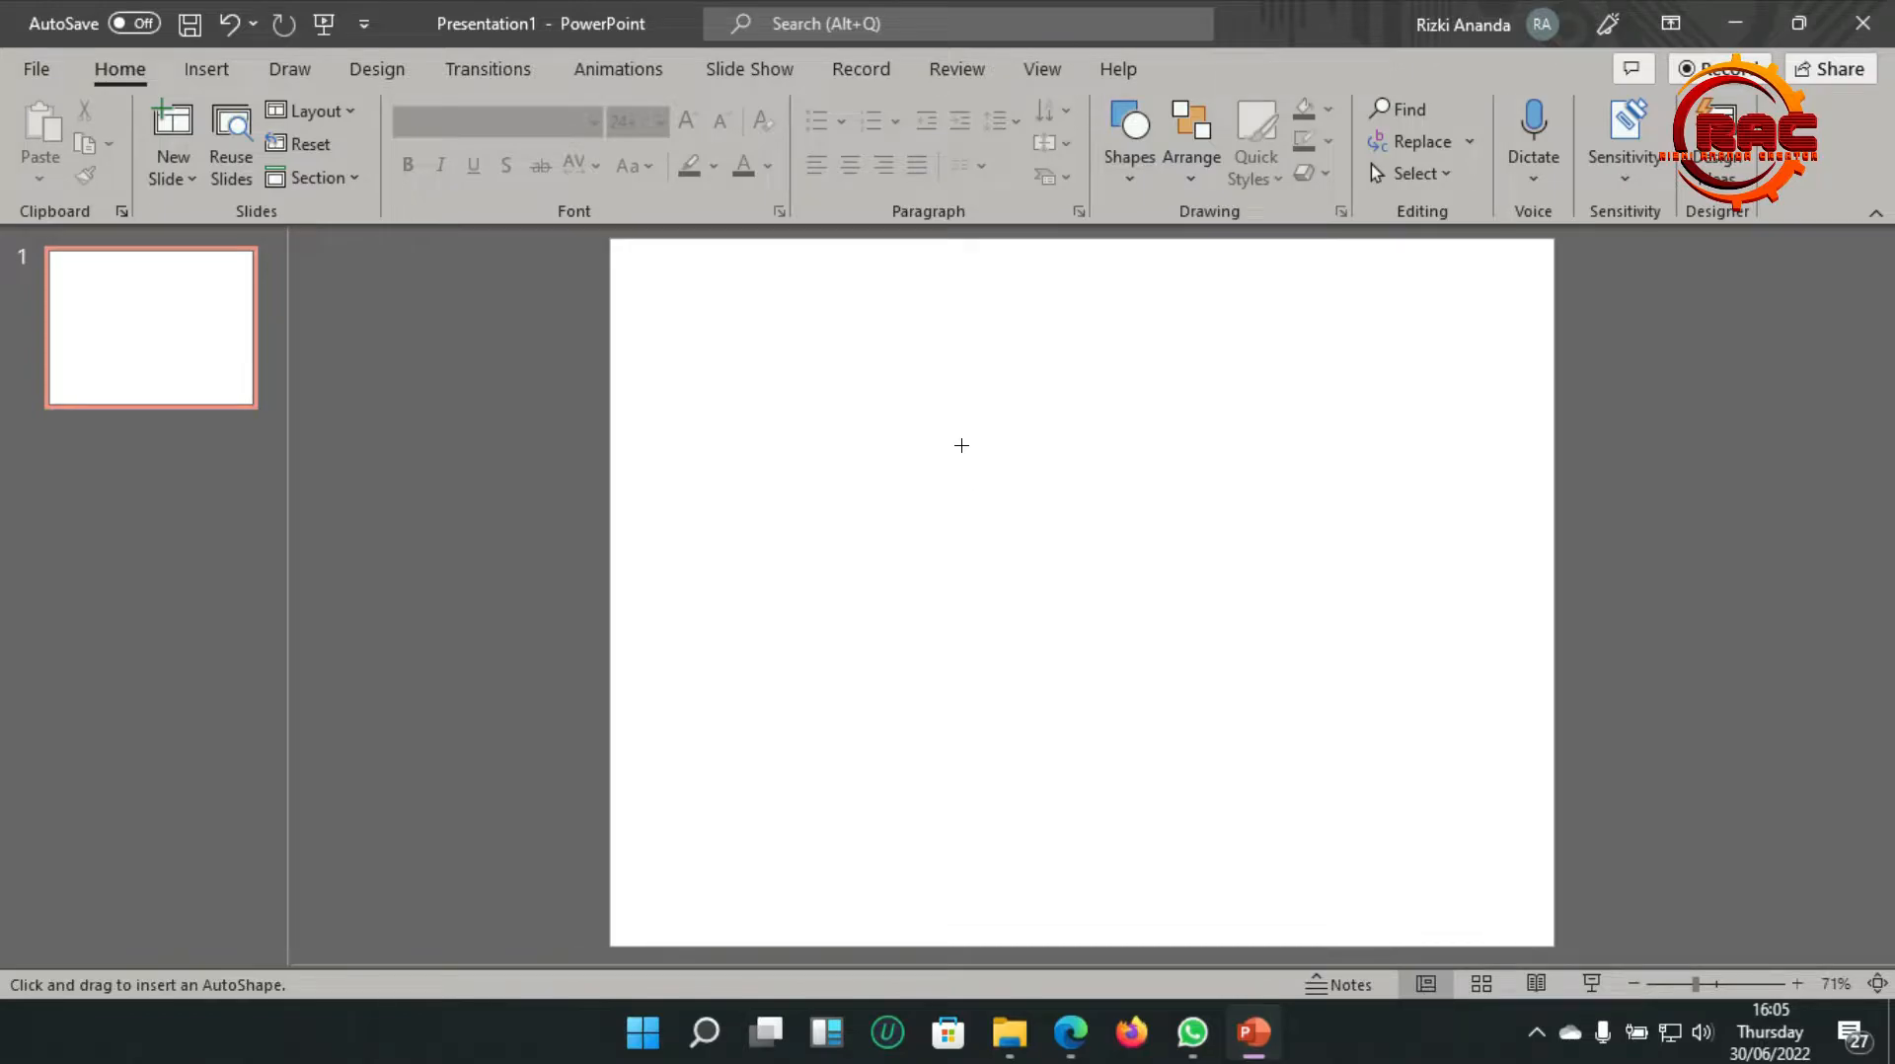
drag(954, 530, 1083, 613)
drag(973, 530, 1057, 613)
click(1451, 174)
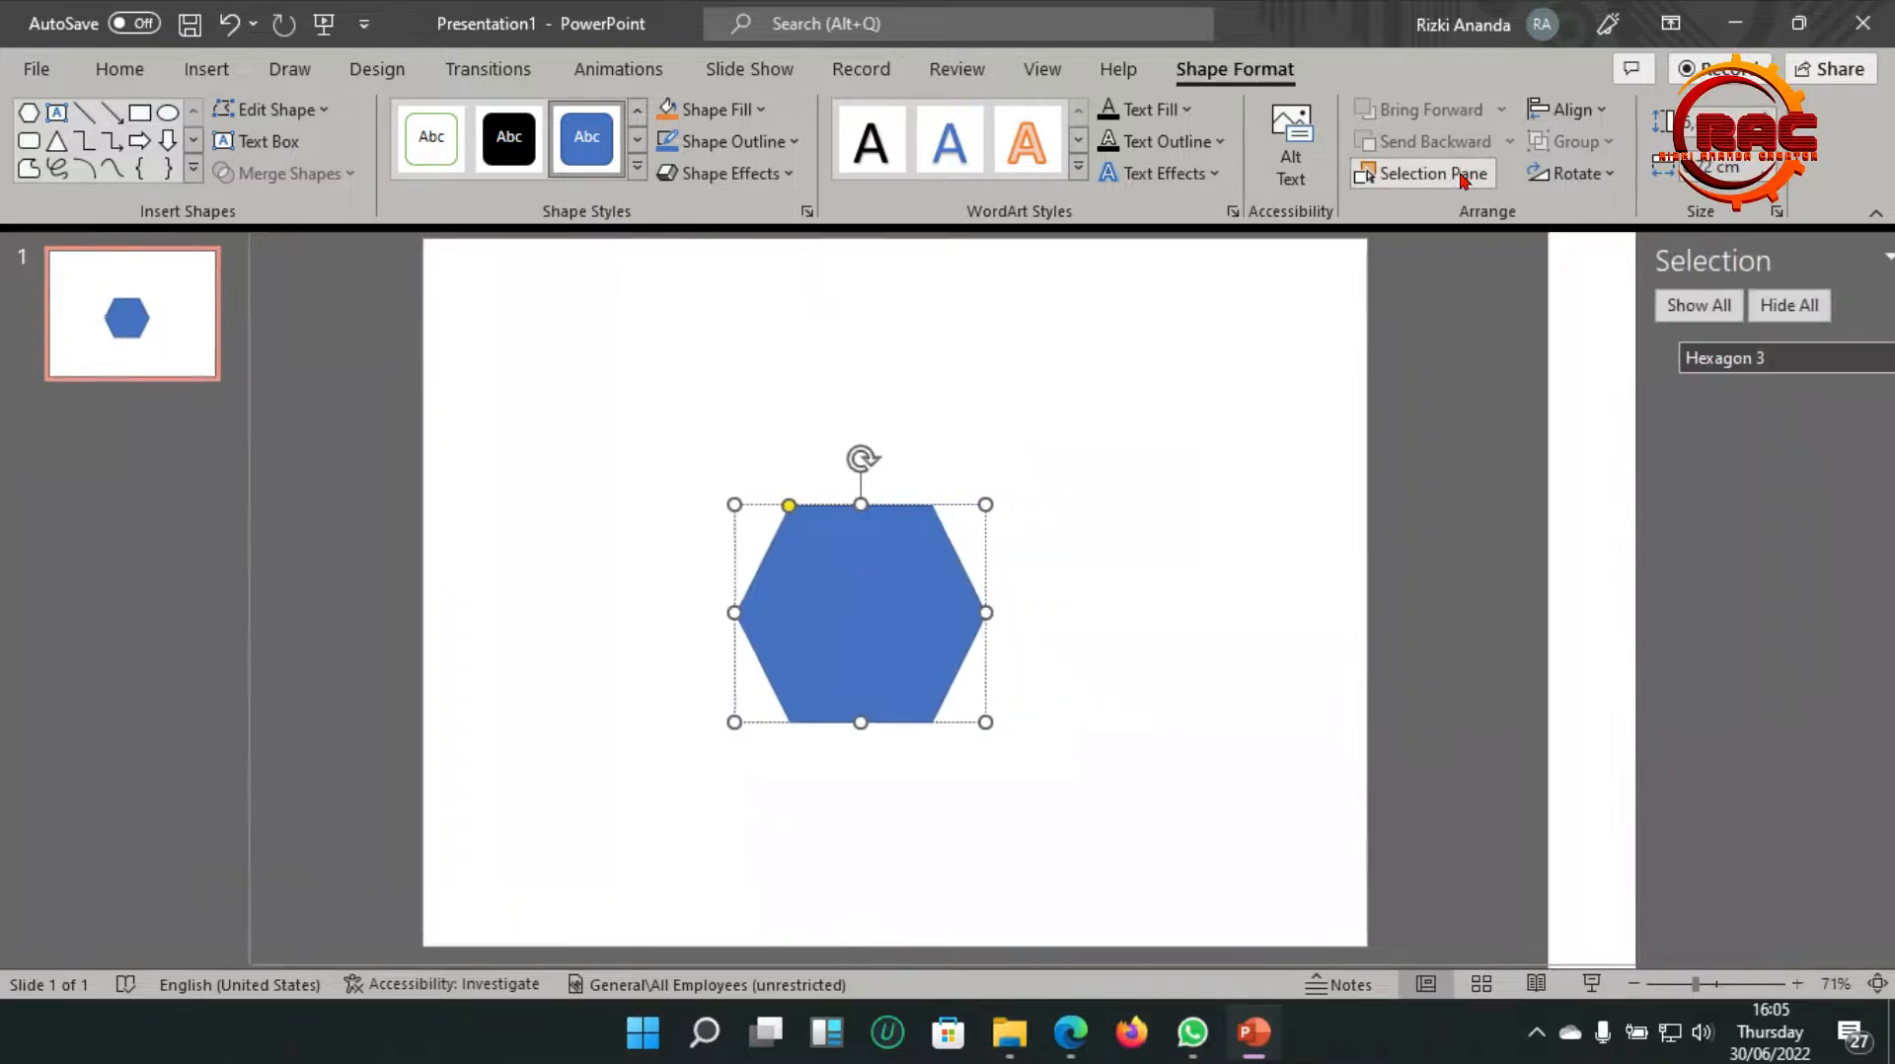
click(1864, 256)
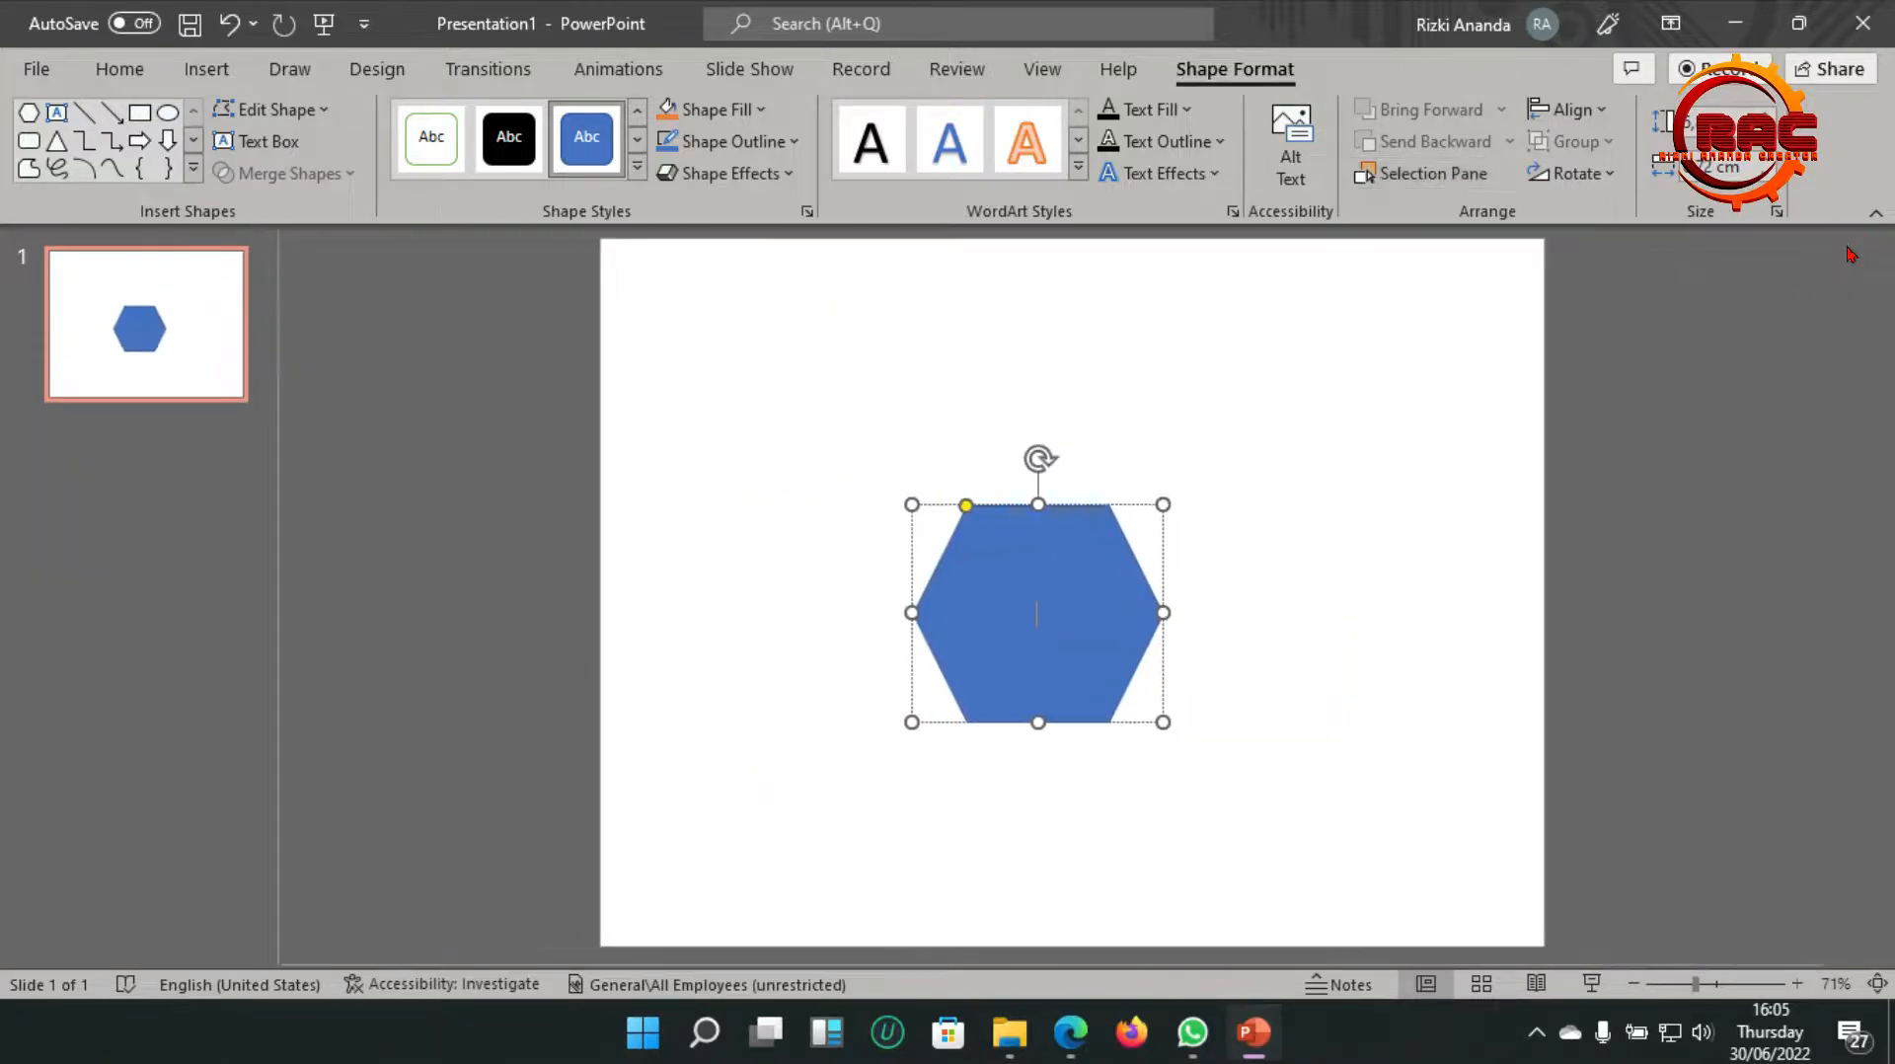
click(1290, 148)
click(1859, 261)
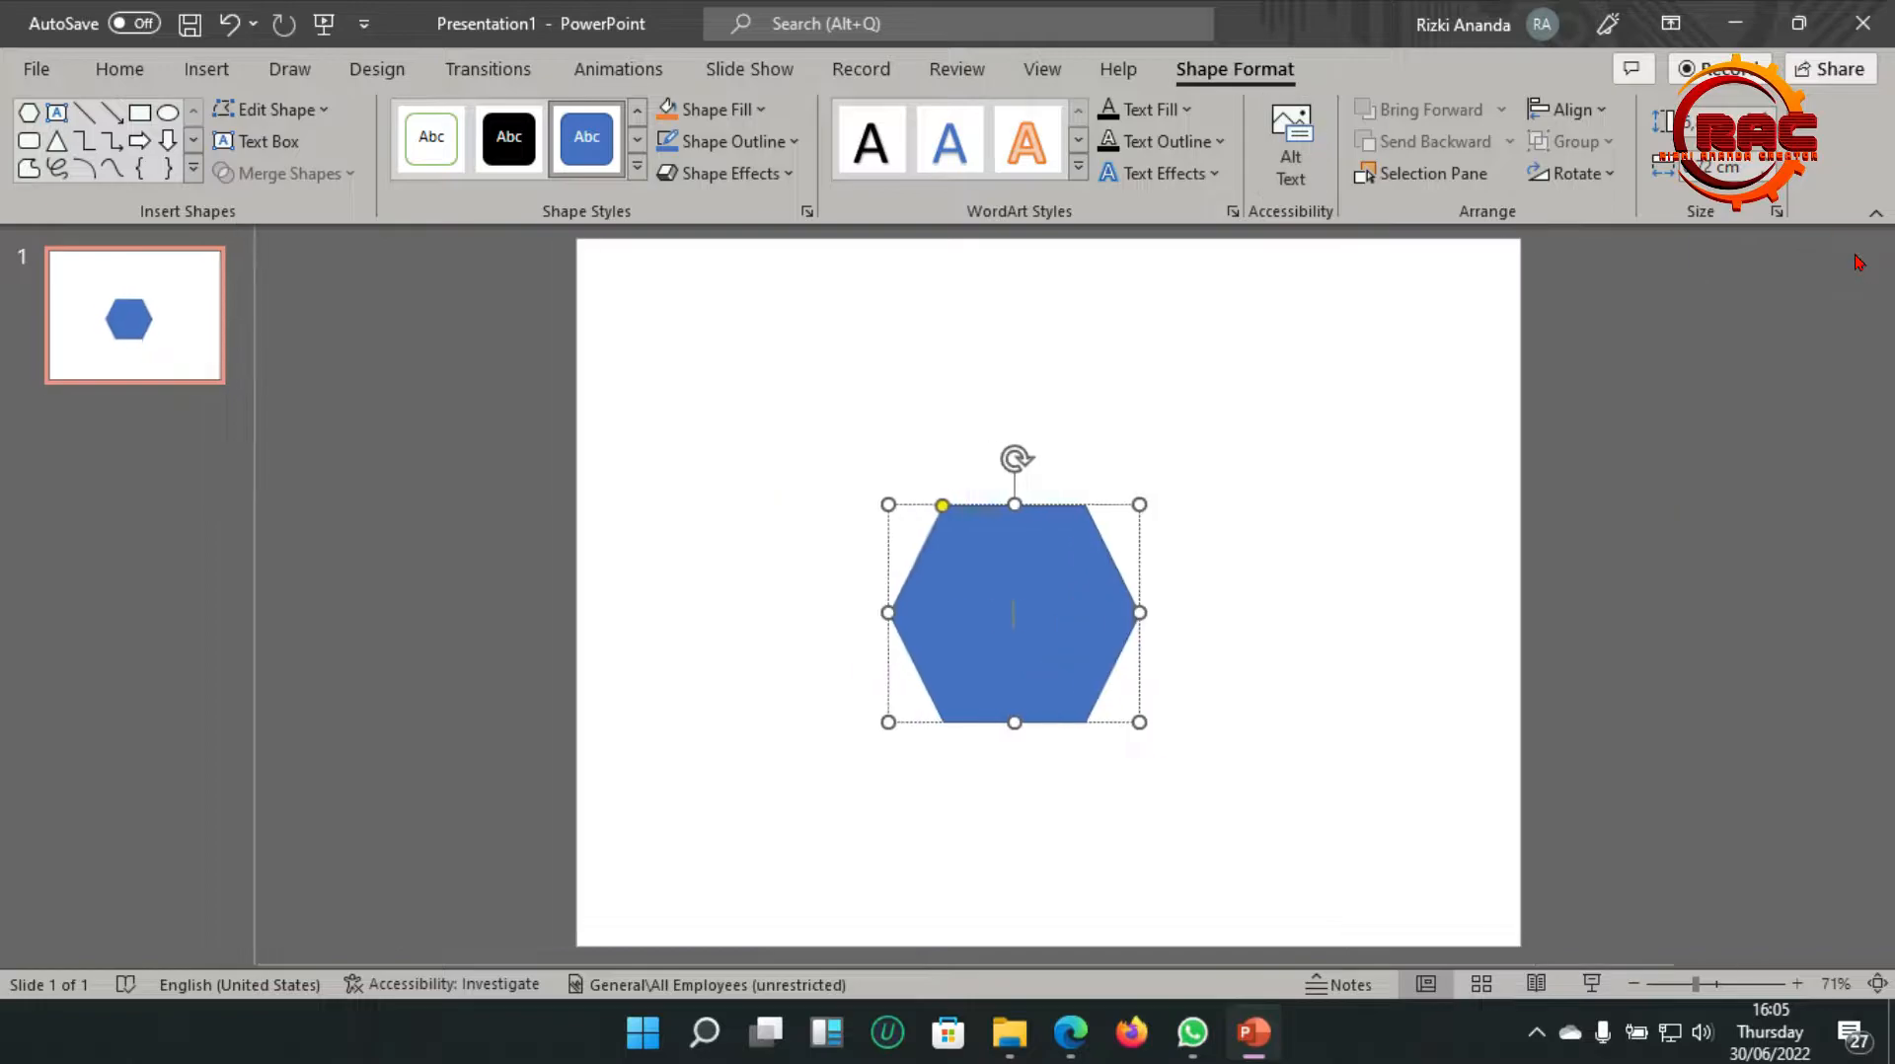
Move the hexagon to the slide's centre and place a copy slightly up and to the left of it
drag(1028, 586, 1065, 566)
click(992, 368)
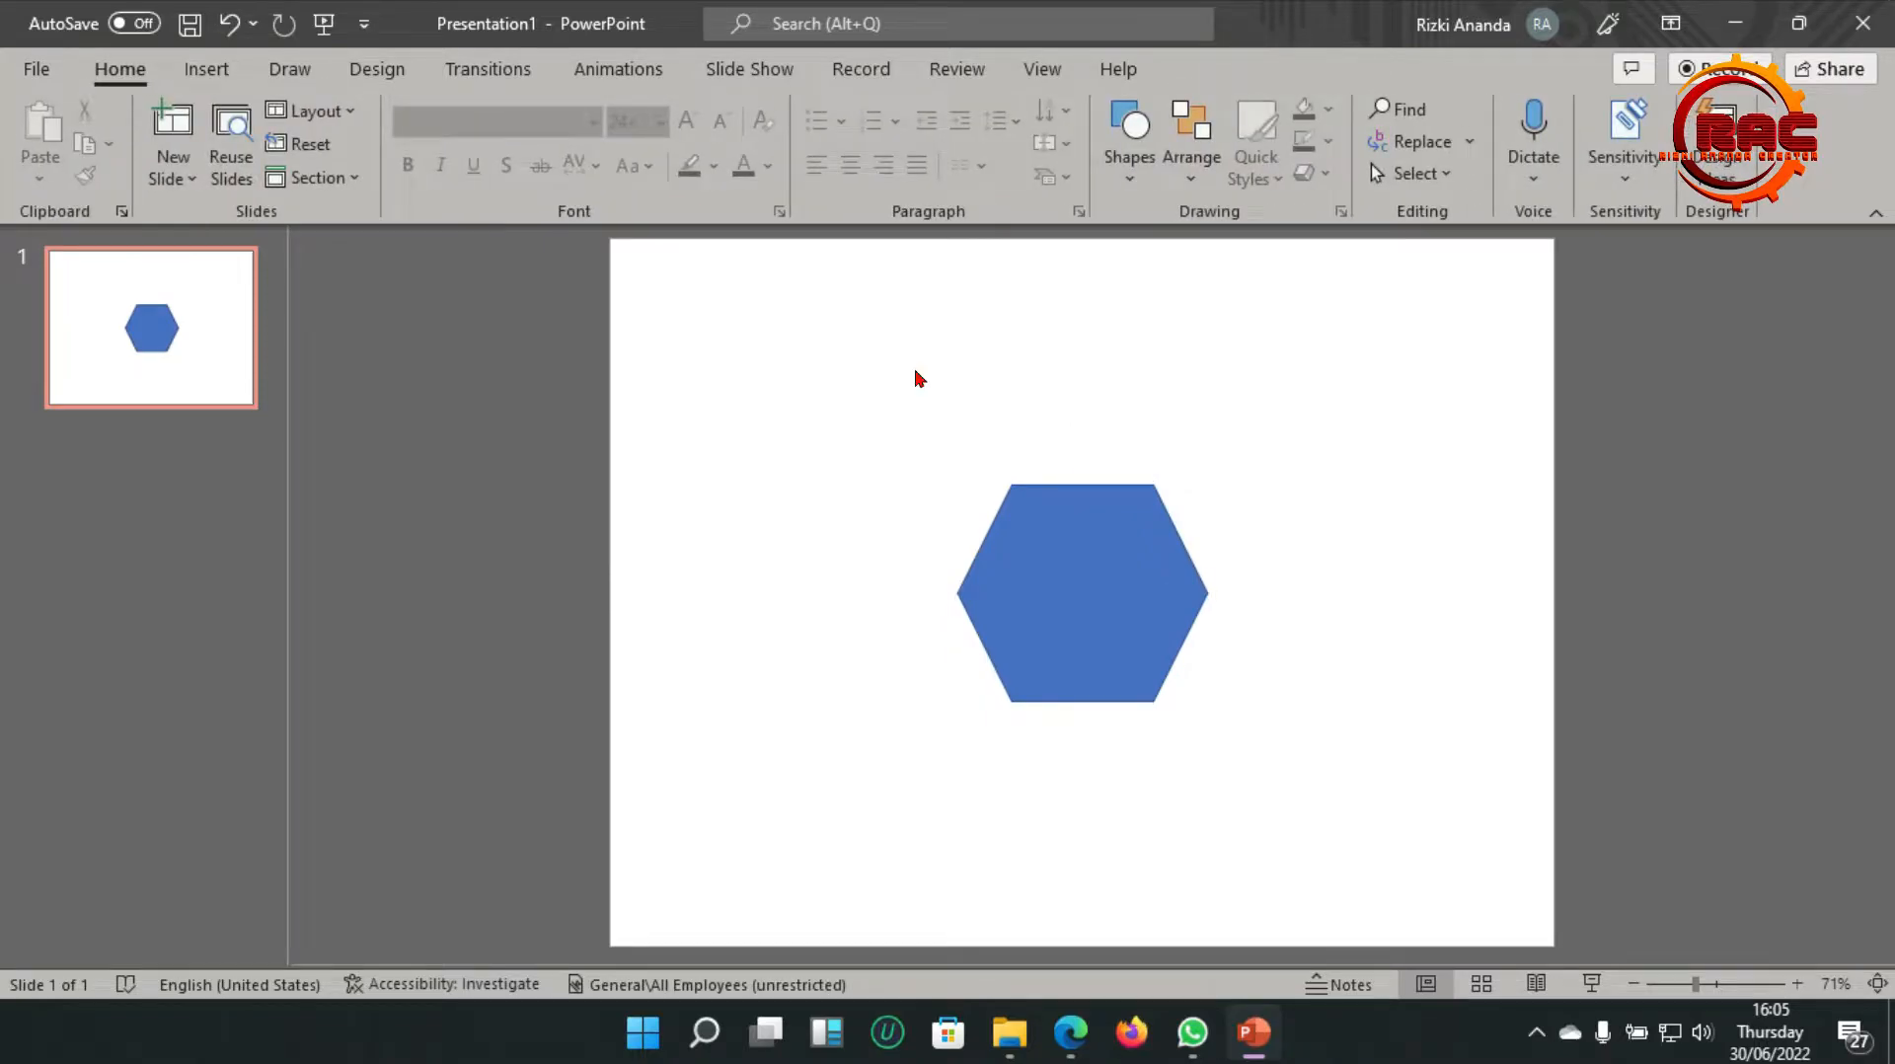
click(1092, 588)
click(935, 339)
click(1106, 565)
drag(1106, 565, 1068, 559)
Duplicate the centred hexagon twice and move the copies clear of it, one toward the lower left and one toward the upper left
click(1184, 597)
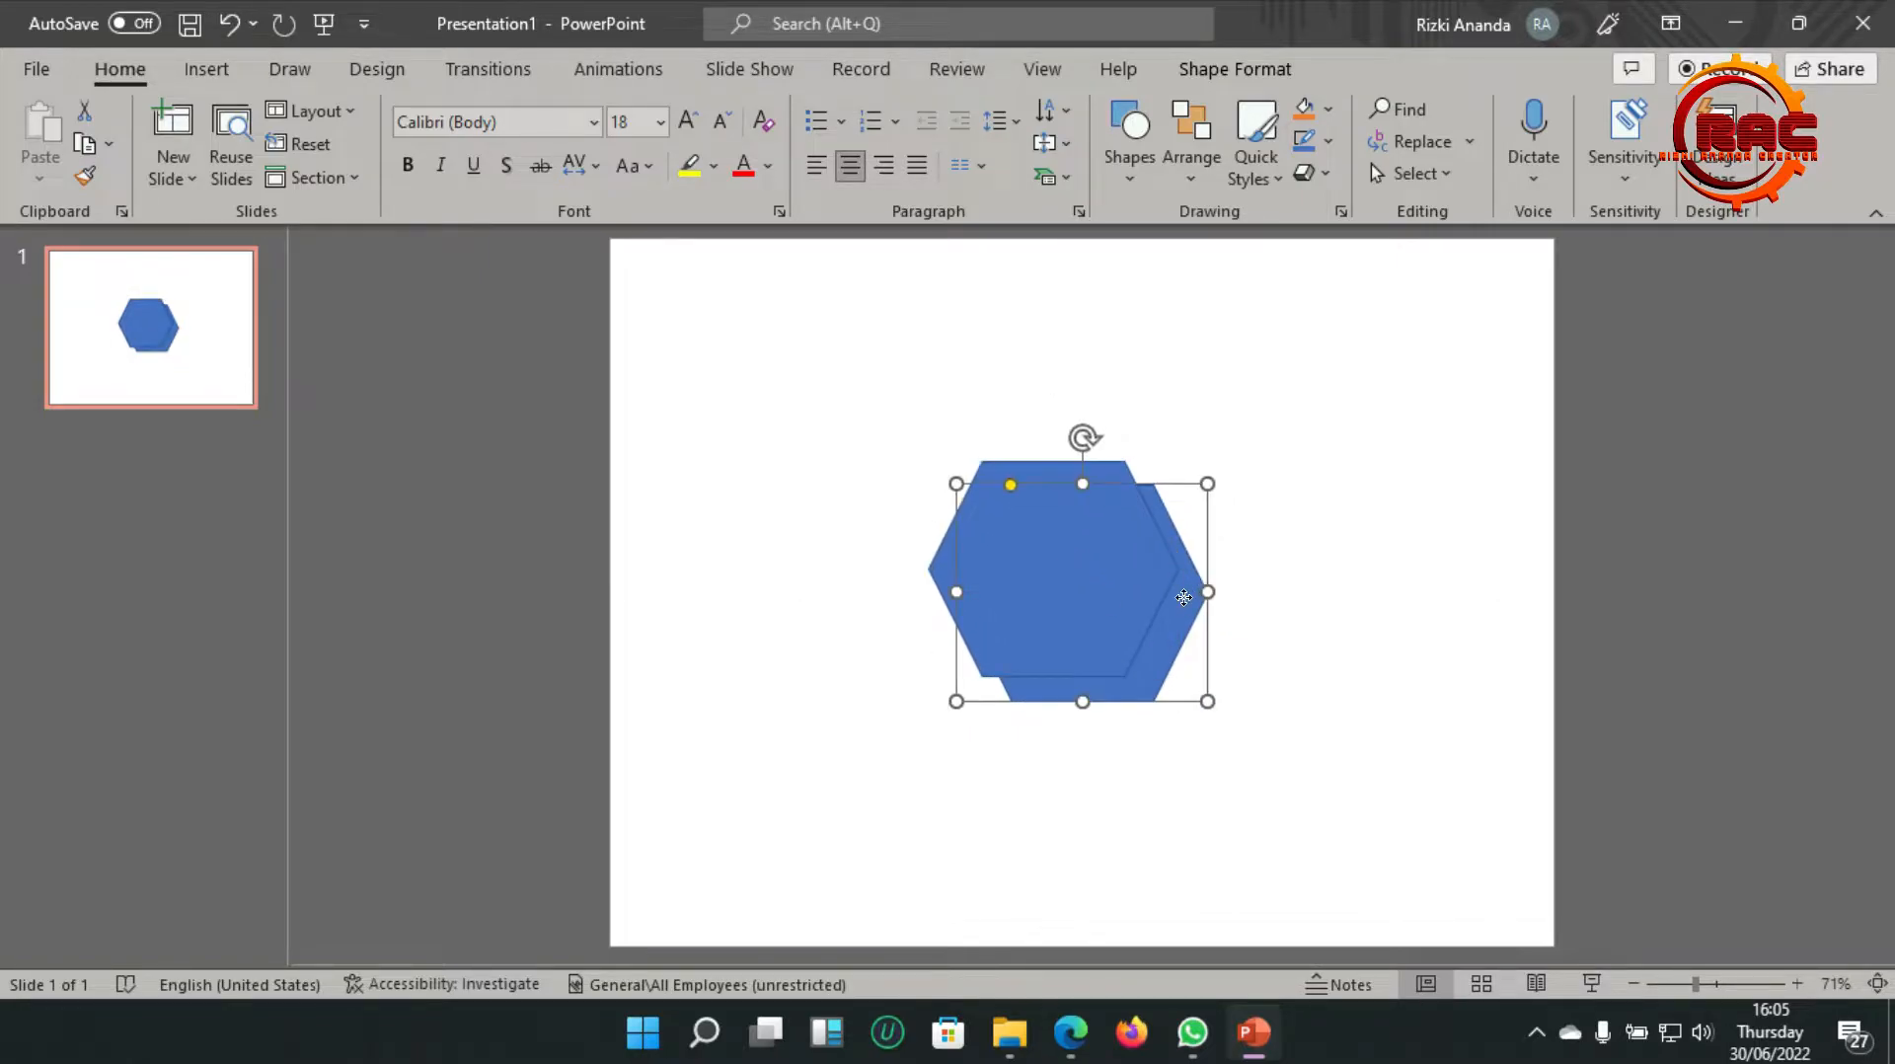
right_click(1183, 597)
click(1109, 757)
key(ctrl+d)
key(ctrl+d)
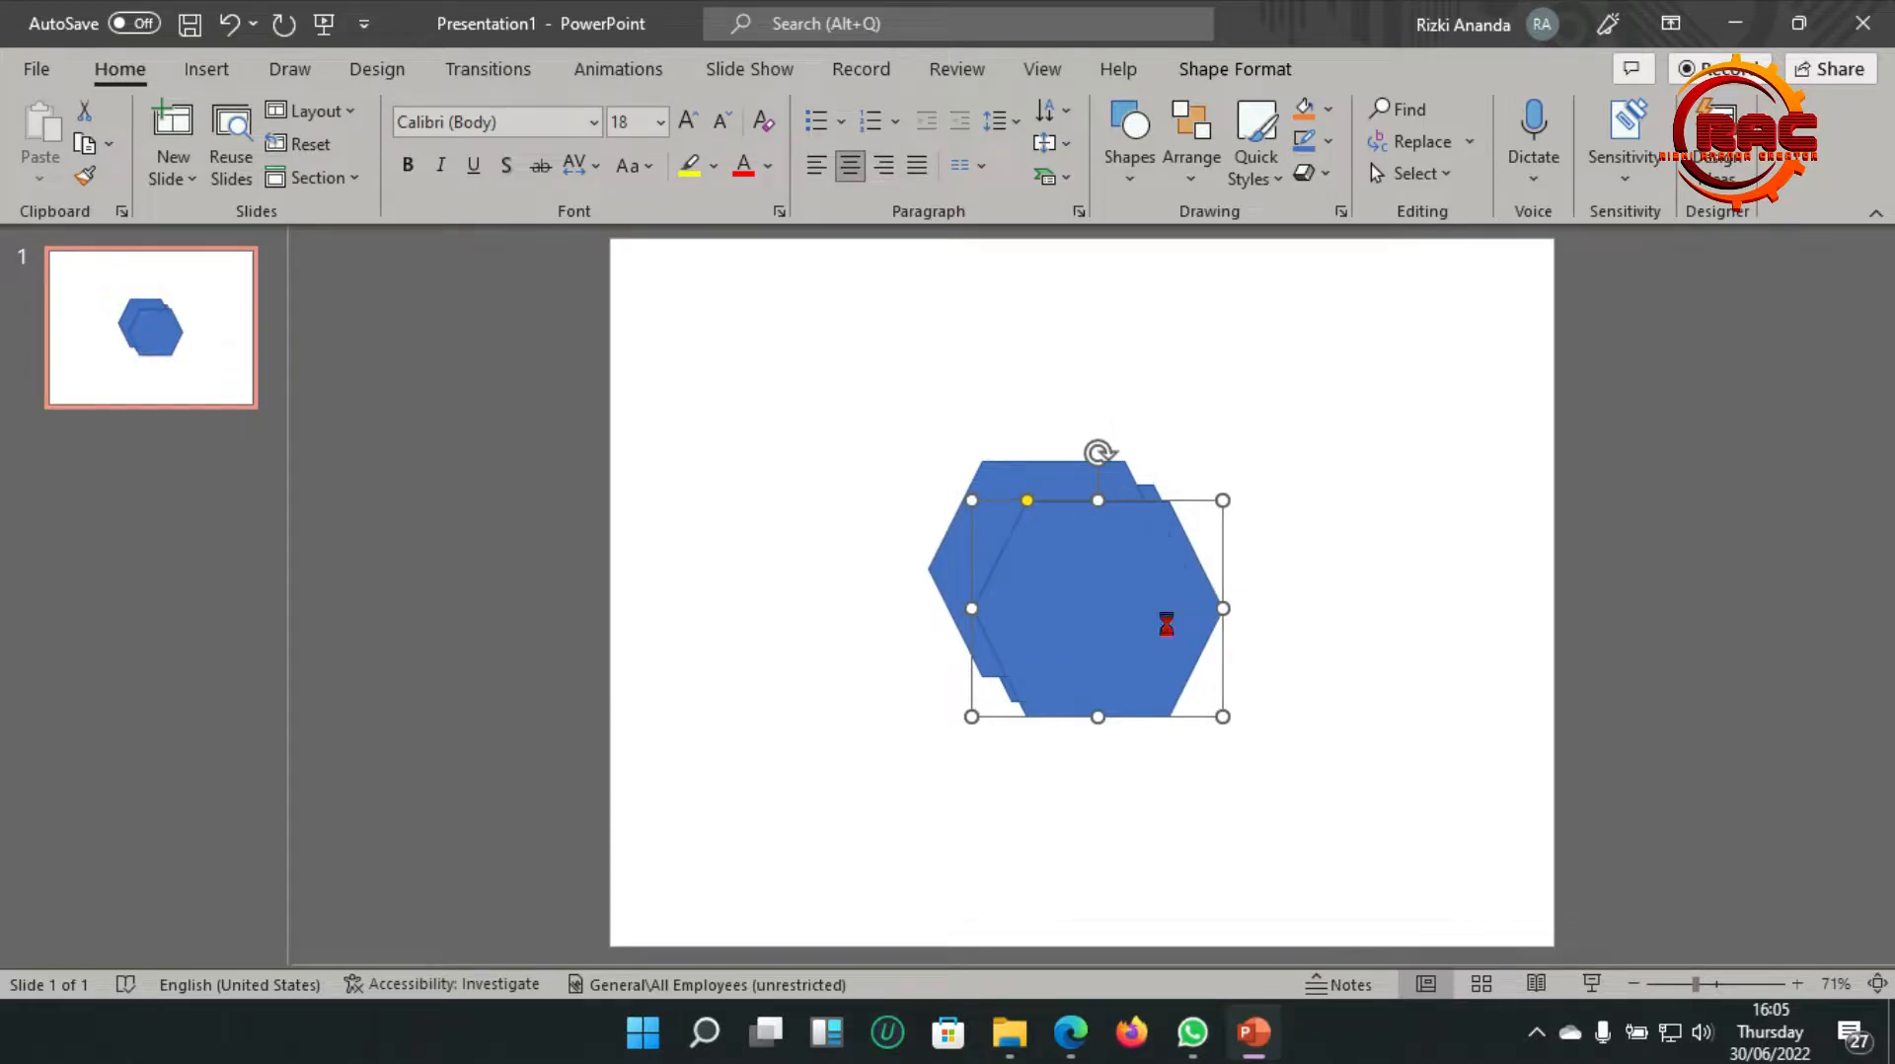
drag(1171, 629, 905, 715)
drag(1096, 663, 728, 446)
Send the overlapping first copy to the back and shift it closer so only a narrow band shows above the centred hexagon
right_click(1050, 580)
click(1131, 521)
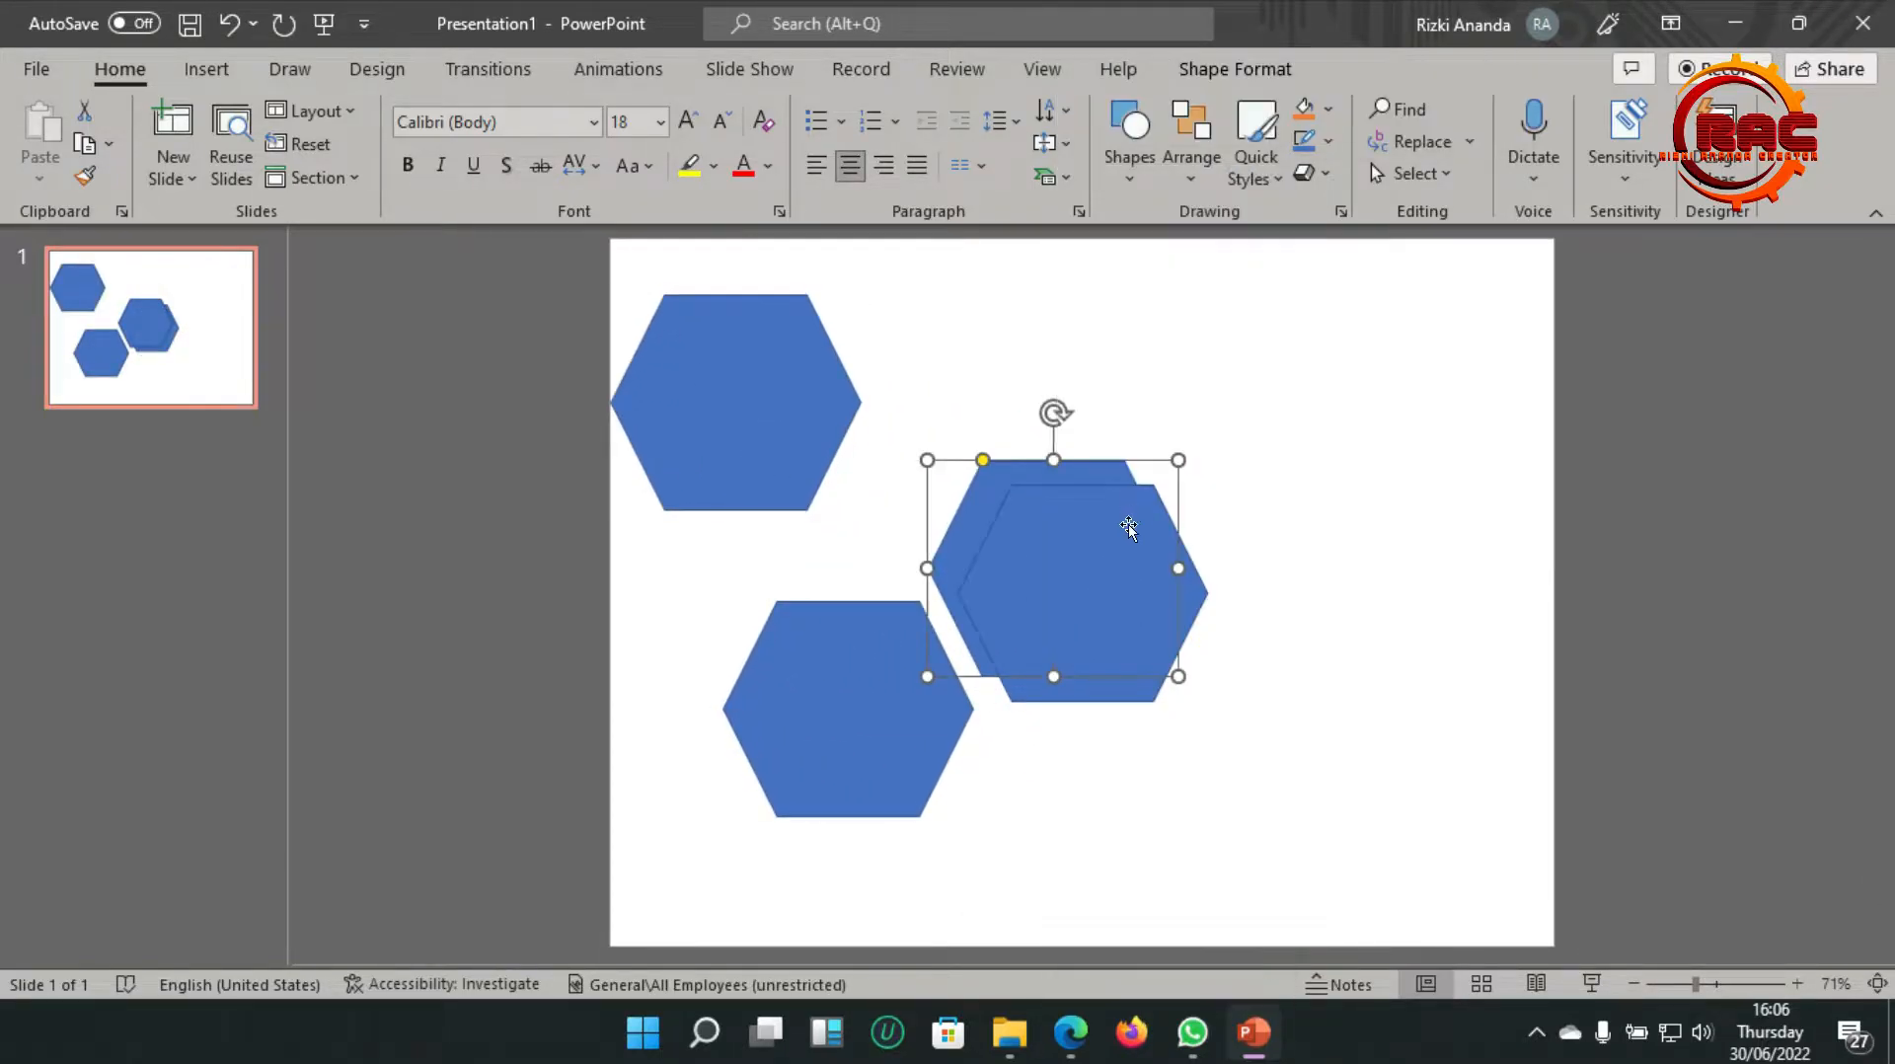
drag(983, 484, 997, 491)
key(ctrl+Right)
key(ctrl+Right)
key(ctrl+Right)
key(ctrl+Right)
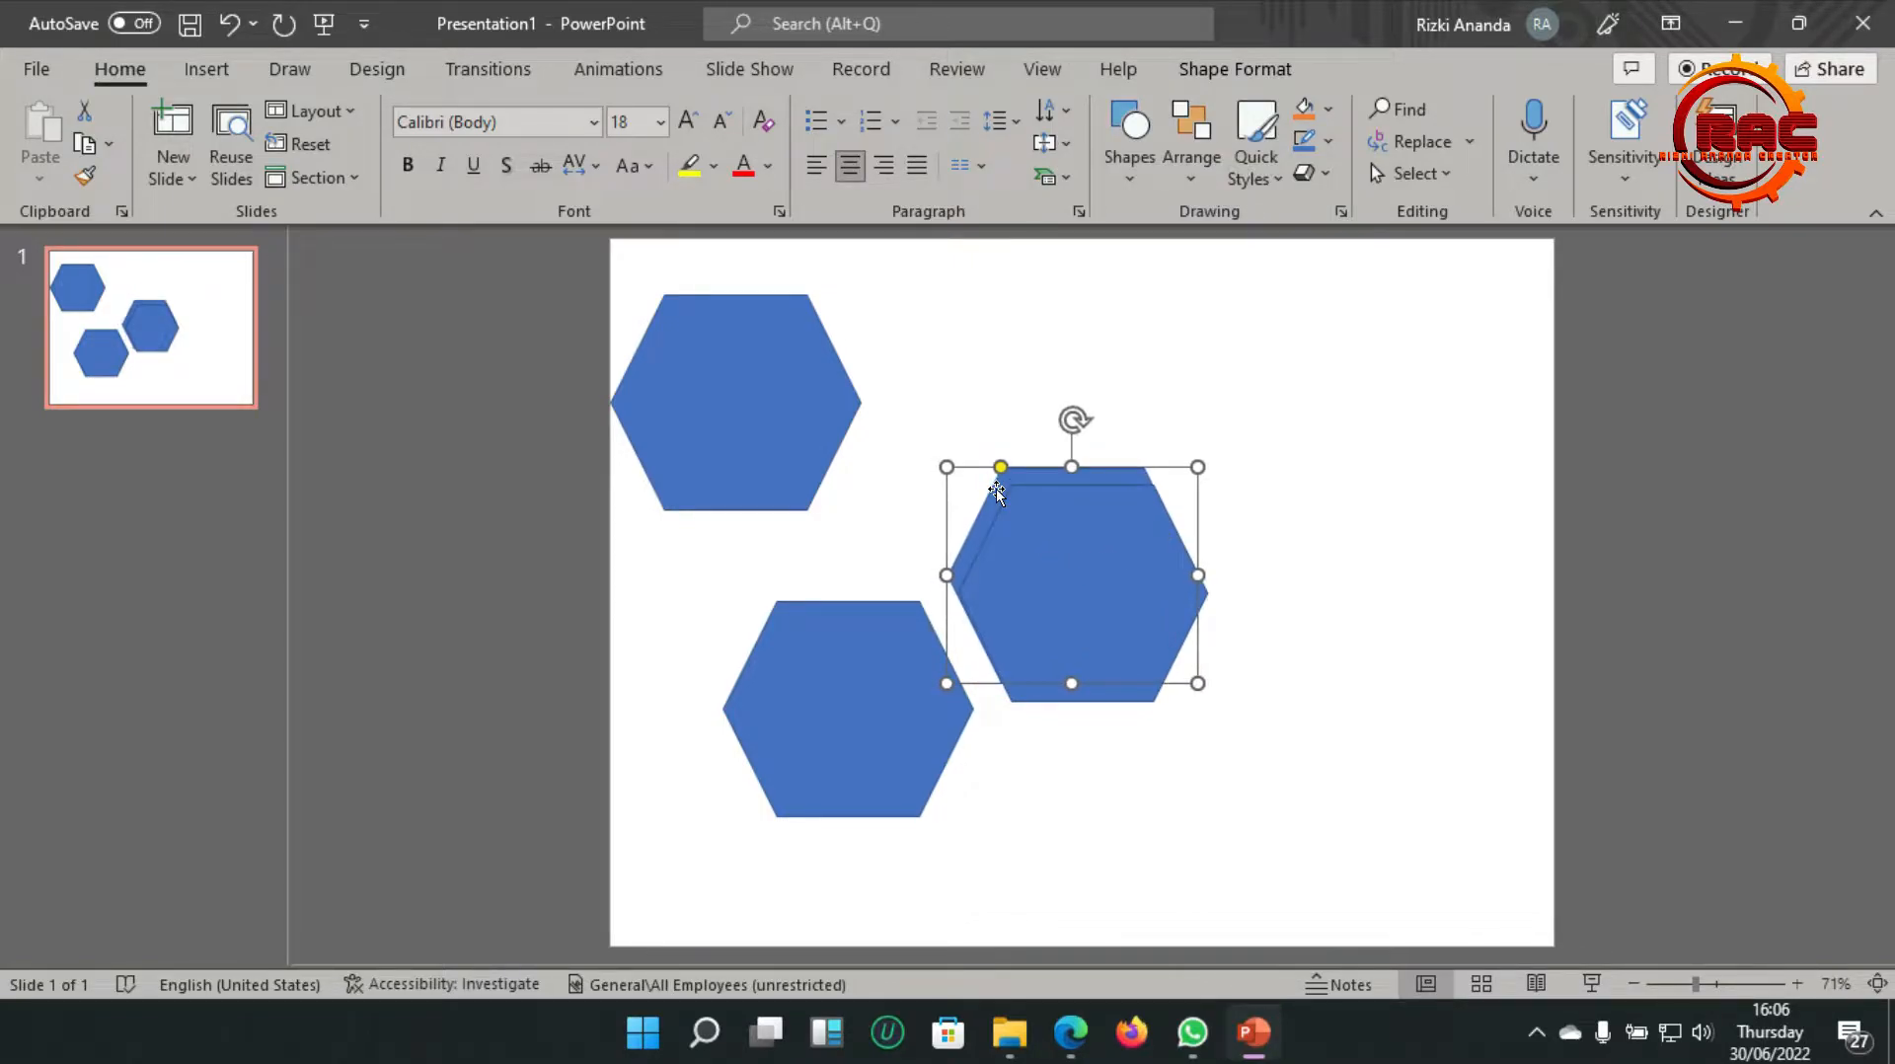
Stack the lower-left copy behind the centred hexagon, offset slightly to the right, and send it to the back
click(1379, 484)
drag(834, 676, 1171, 583)
right_click(1133, 590)
click(1181, 513)
key(Right)
key(Right)
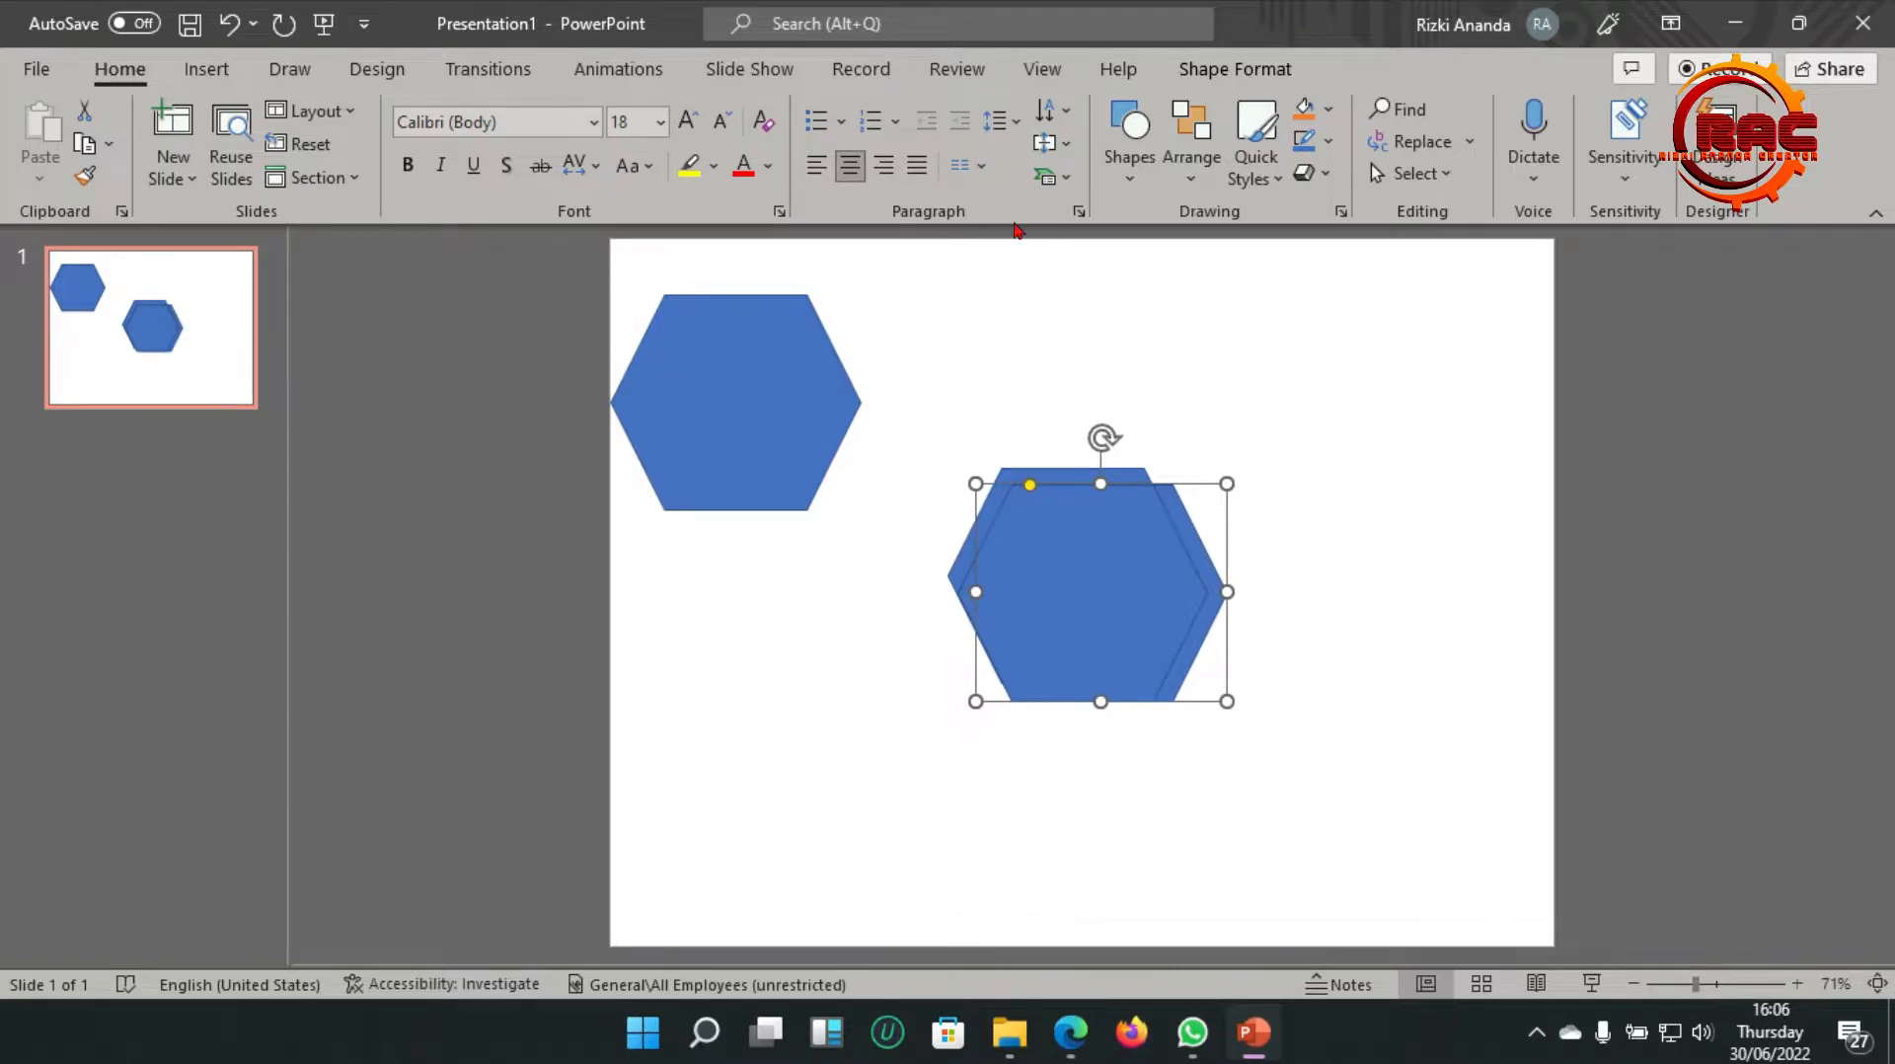
Stack the upper-left copy behind the others, offset slightly down and to the left, and send it to the back
drag(744, 427, 1091, 690)
right_click(1103, 666)
click(1135, 512)
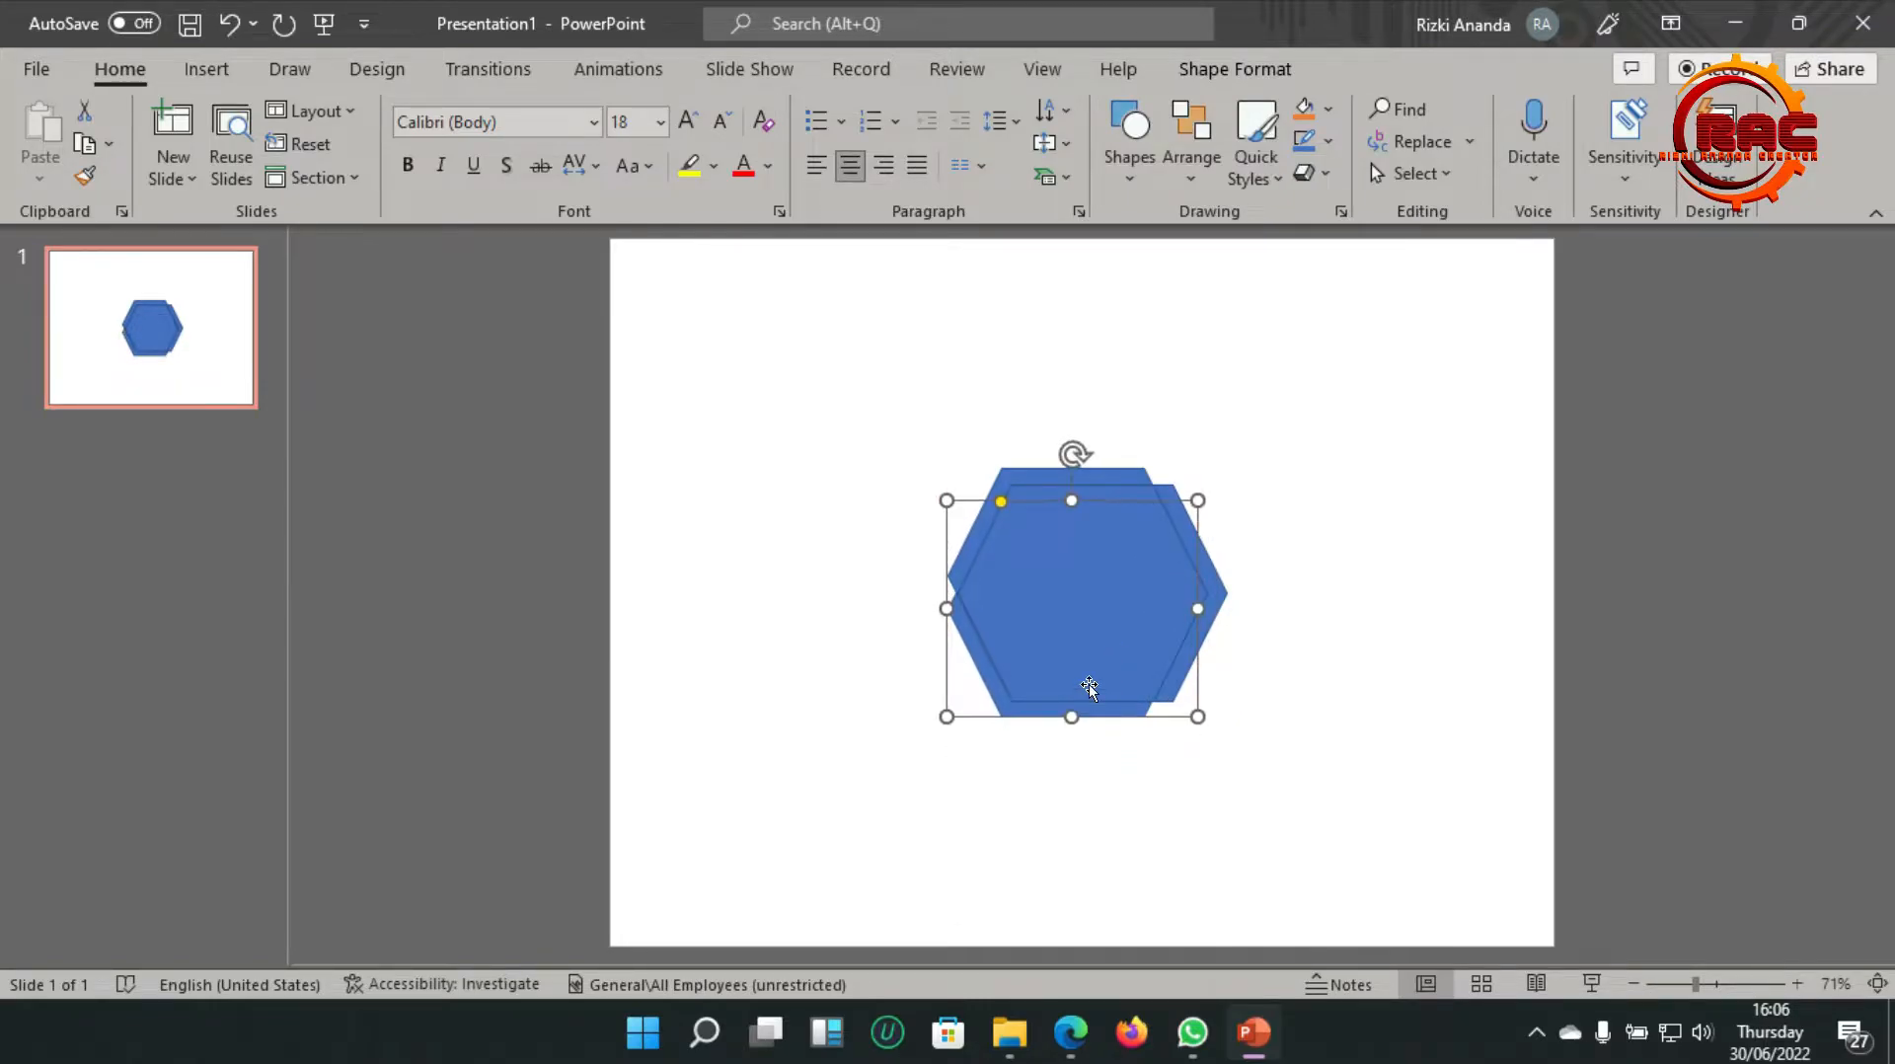
click(1270, 596)
Remove the outlines from the front hexagon and the hexagon offset toward the top
click(1728, 985)
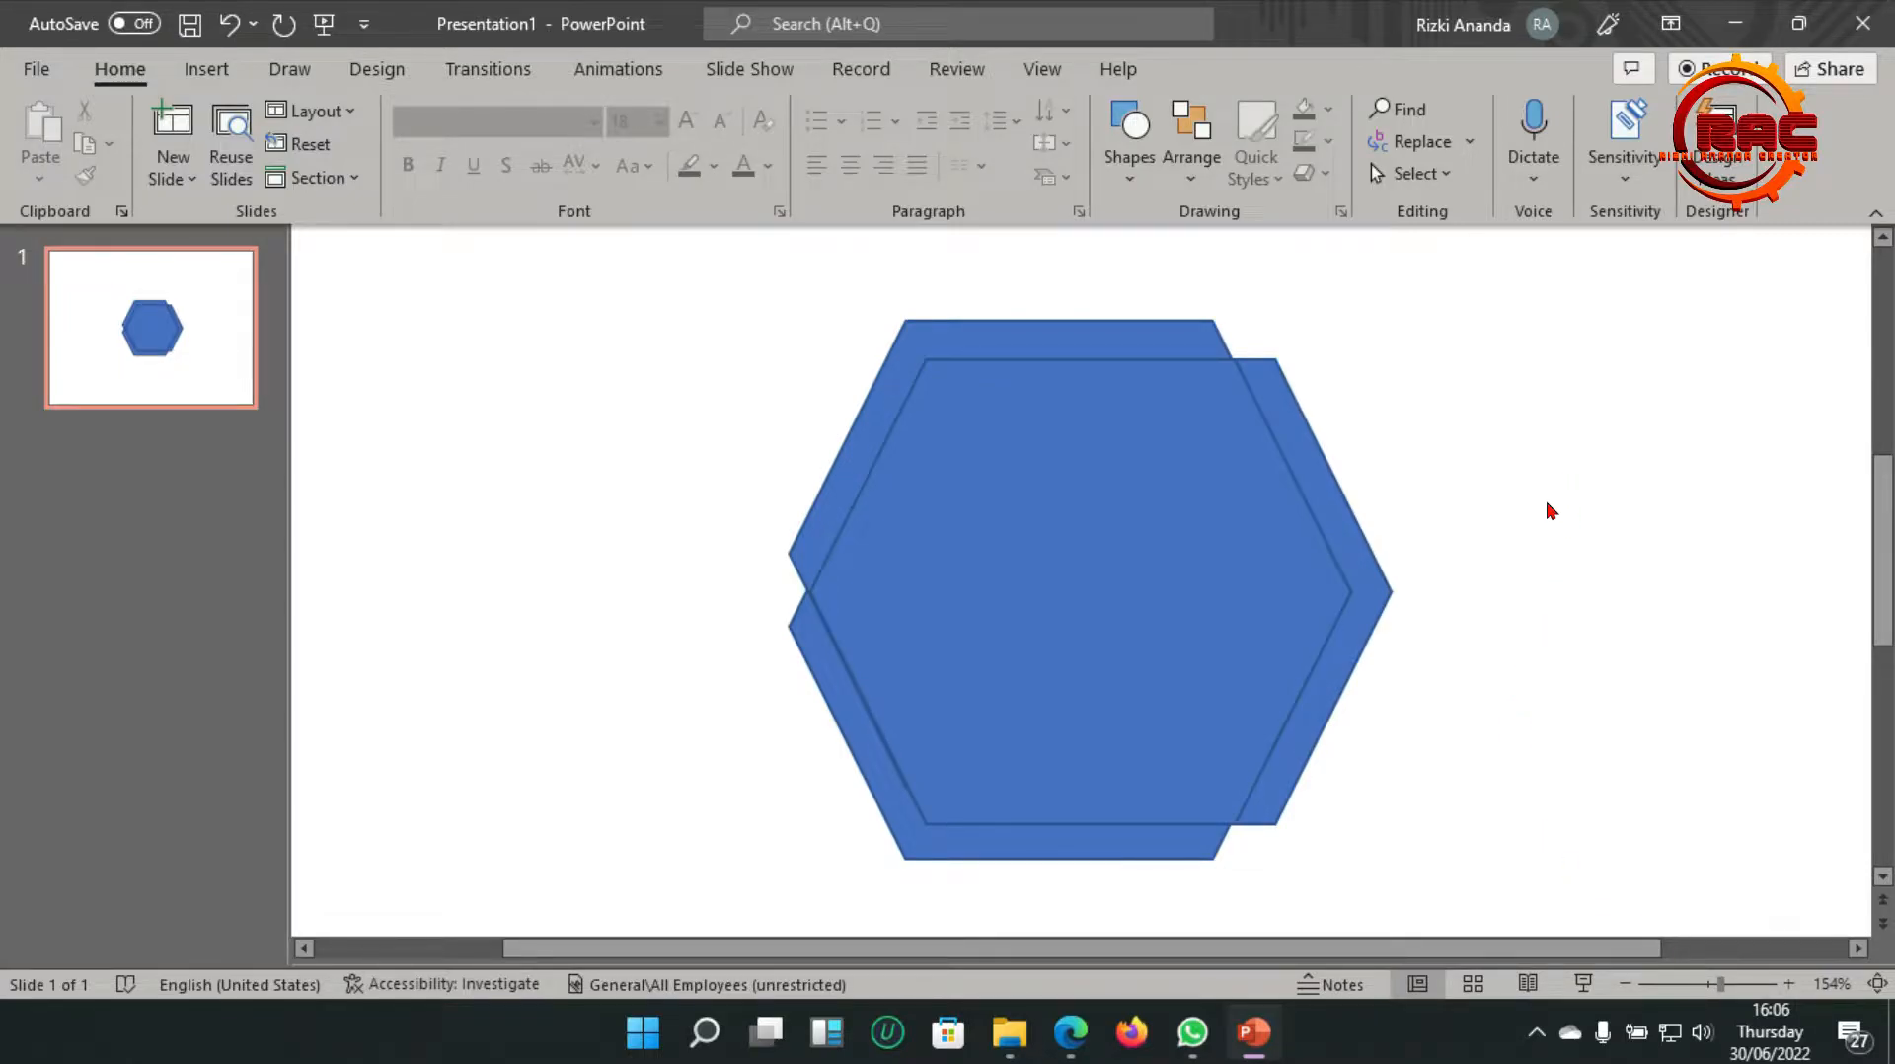
click(1041, 576)
click(1232, 69)
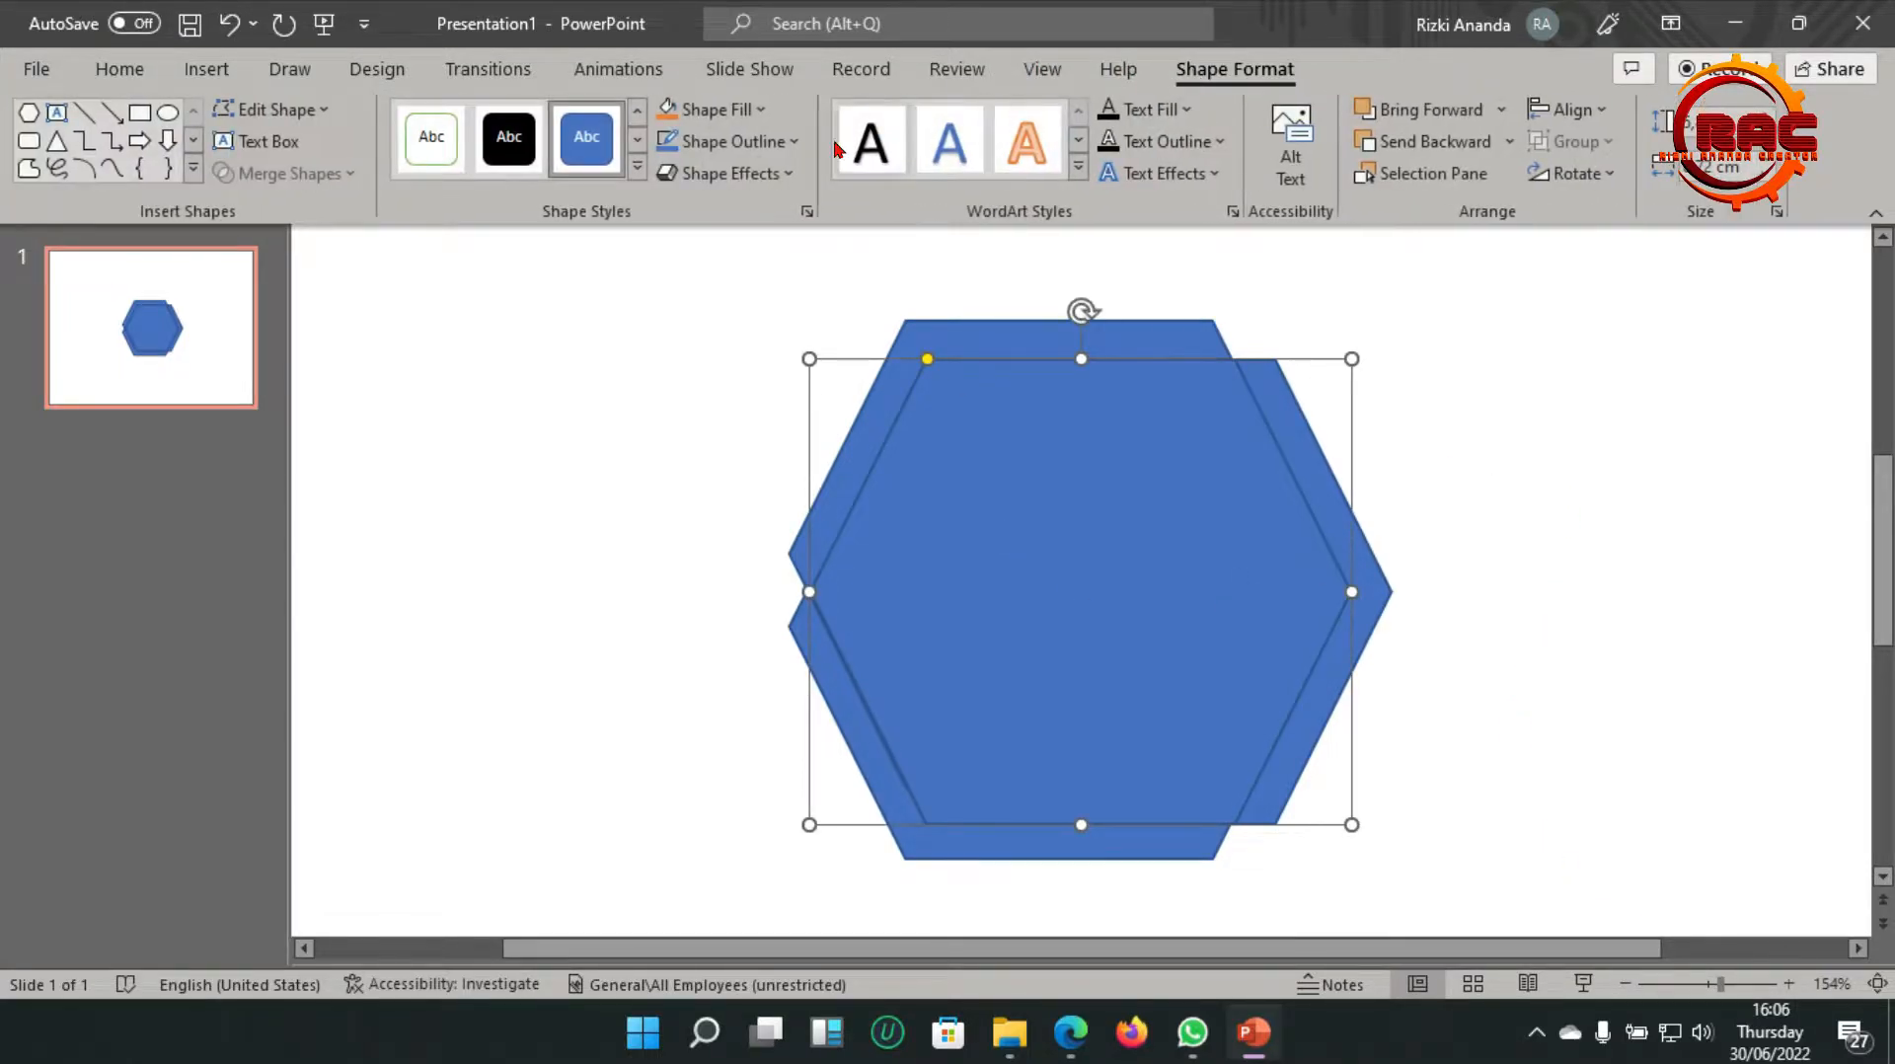
click(732, 141)
click(752, 446)
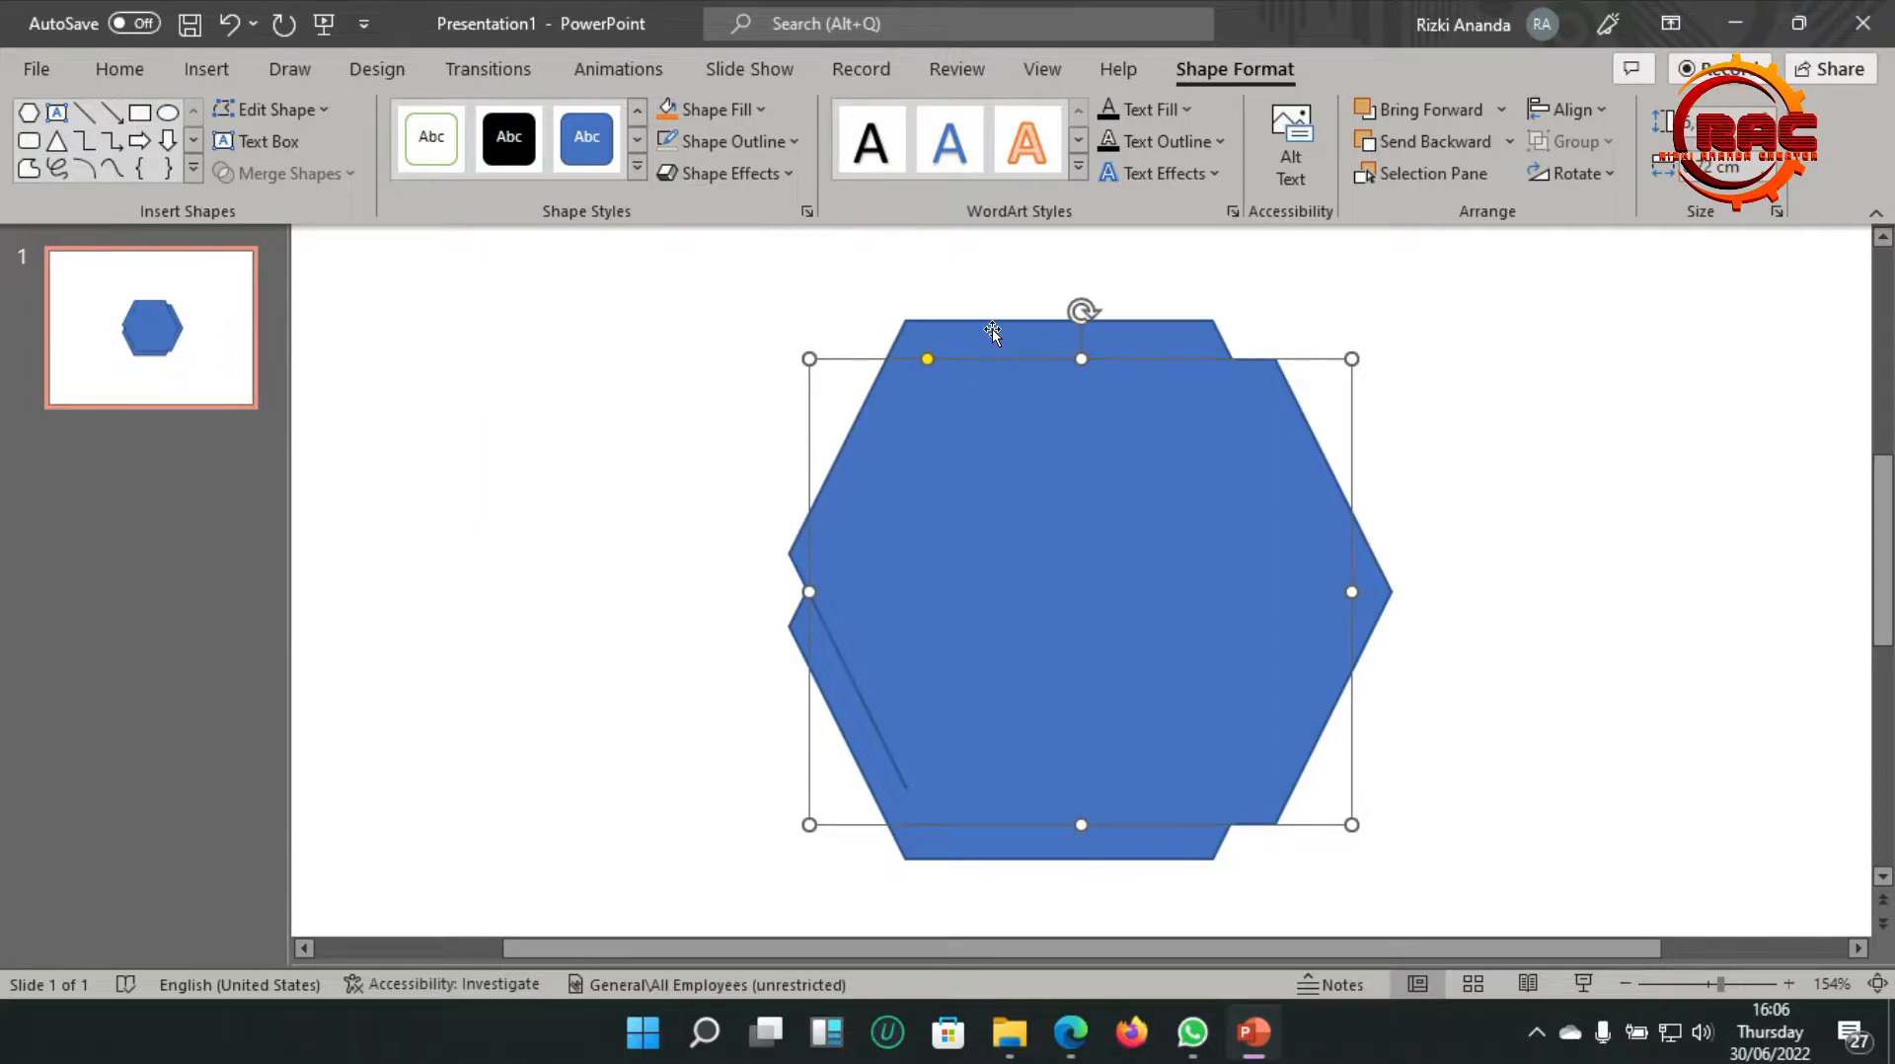
click(993, 333)
click(732, 141)
click(753, 442)
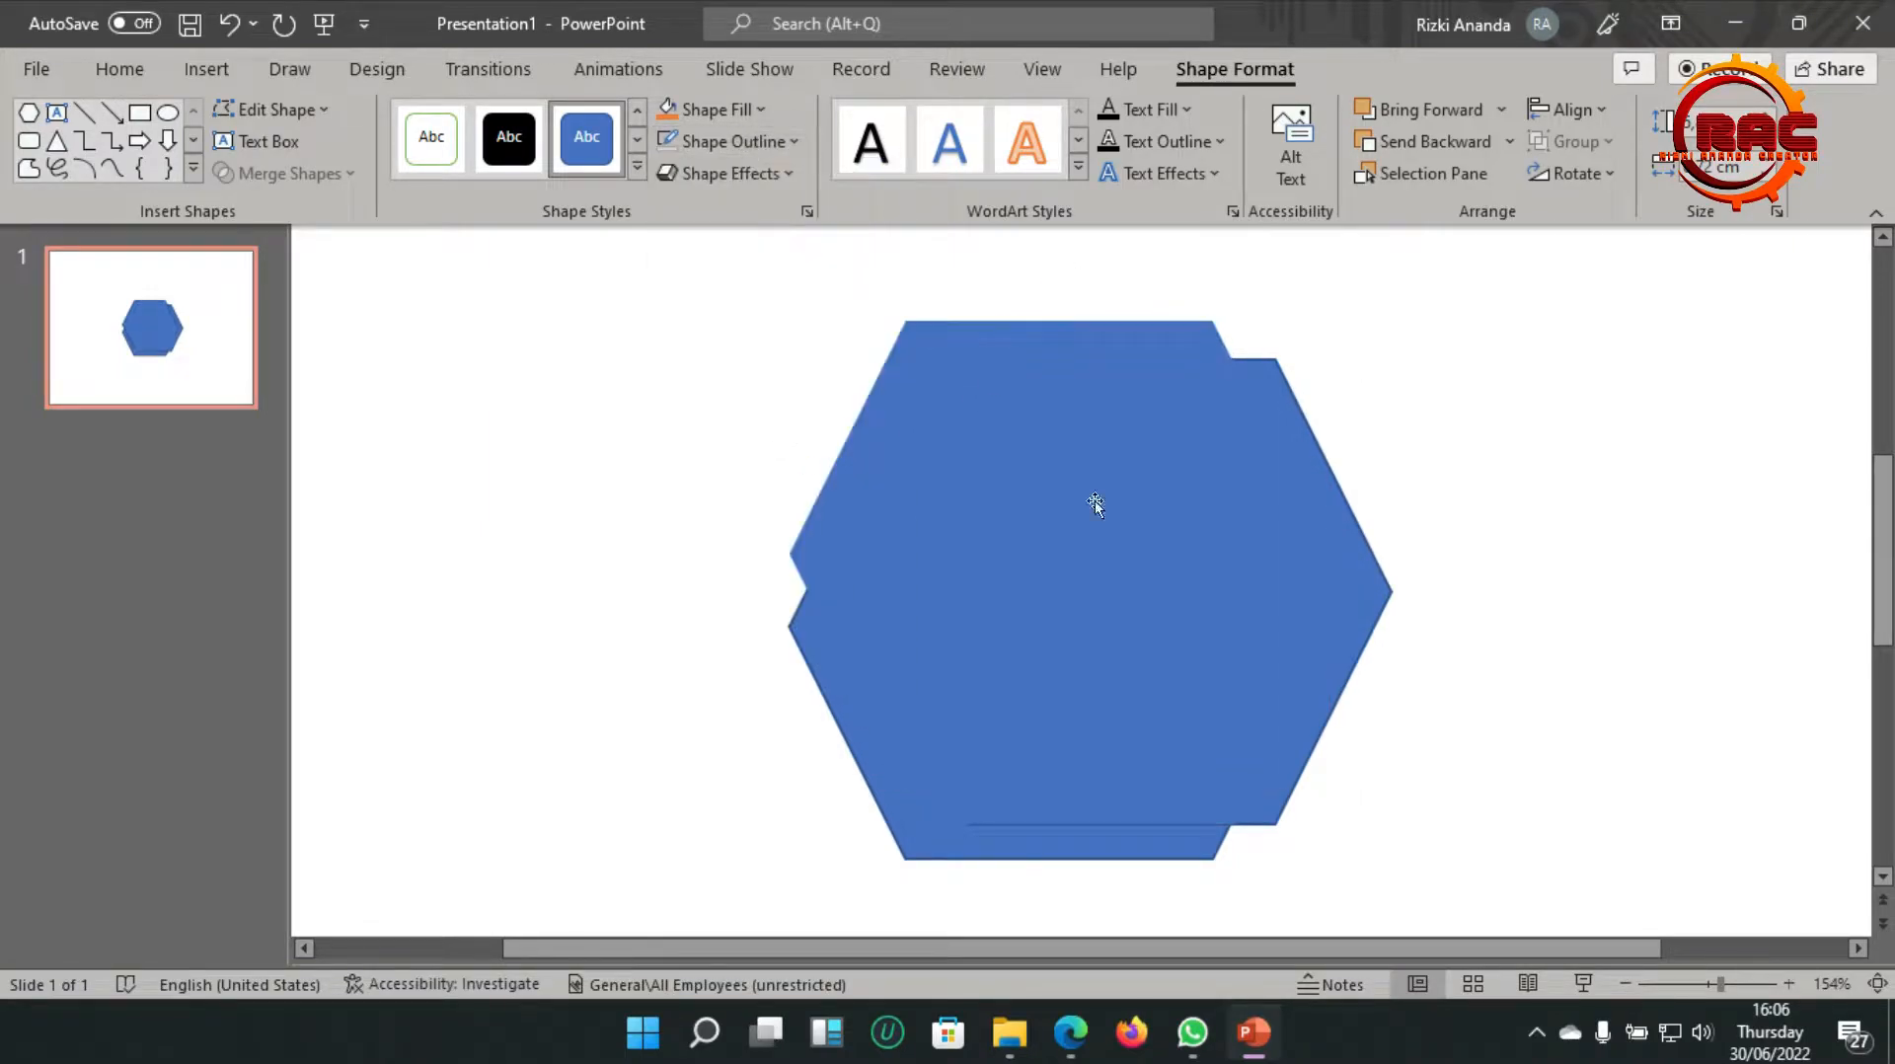
Remove the outlines from the hexagons offset toward the right and toward the bottom
click(1363, 586)
click(691, 142)
click(681, 446)
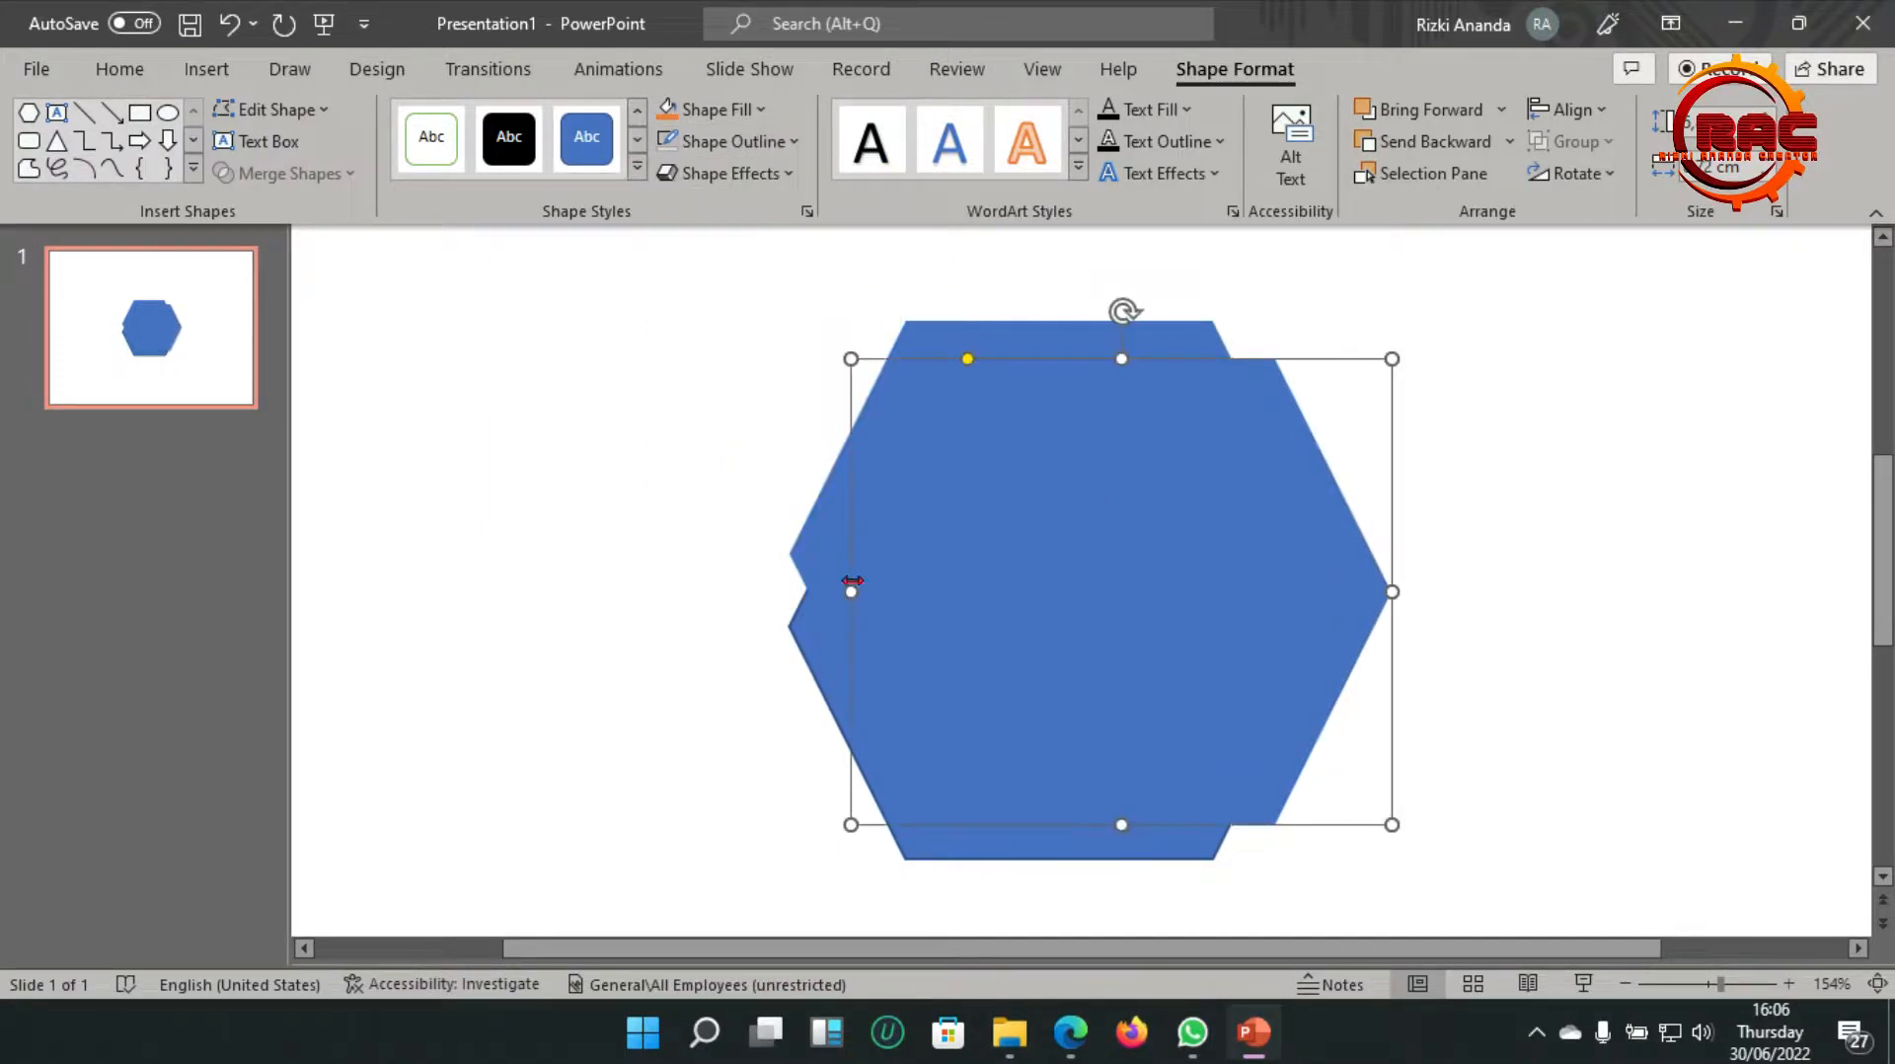
click(812, 644)
click(733, 142)
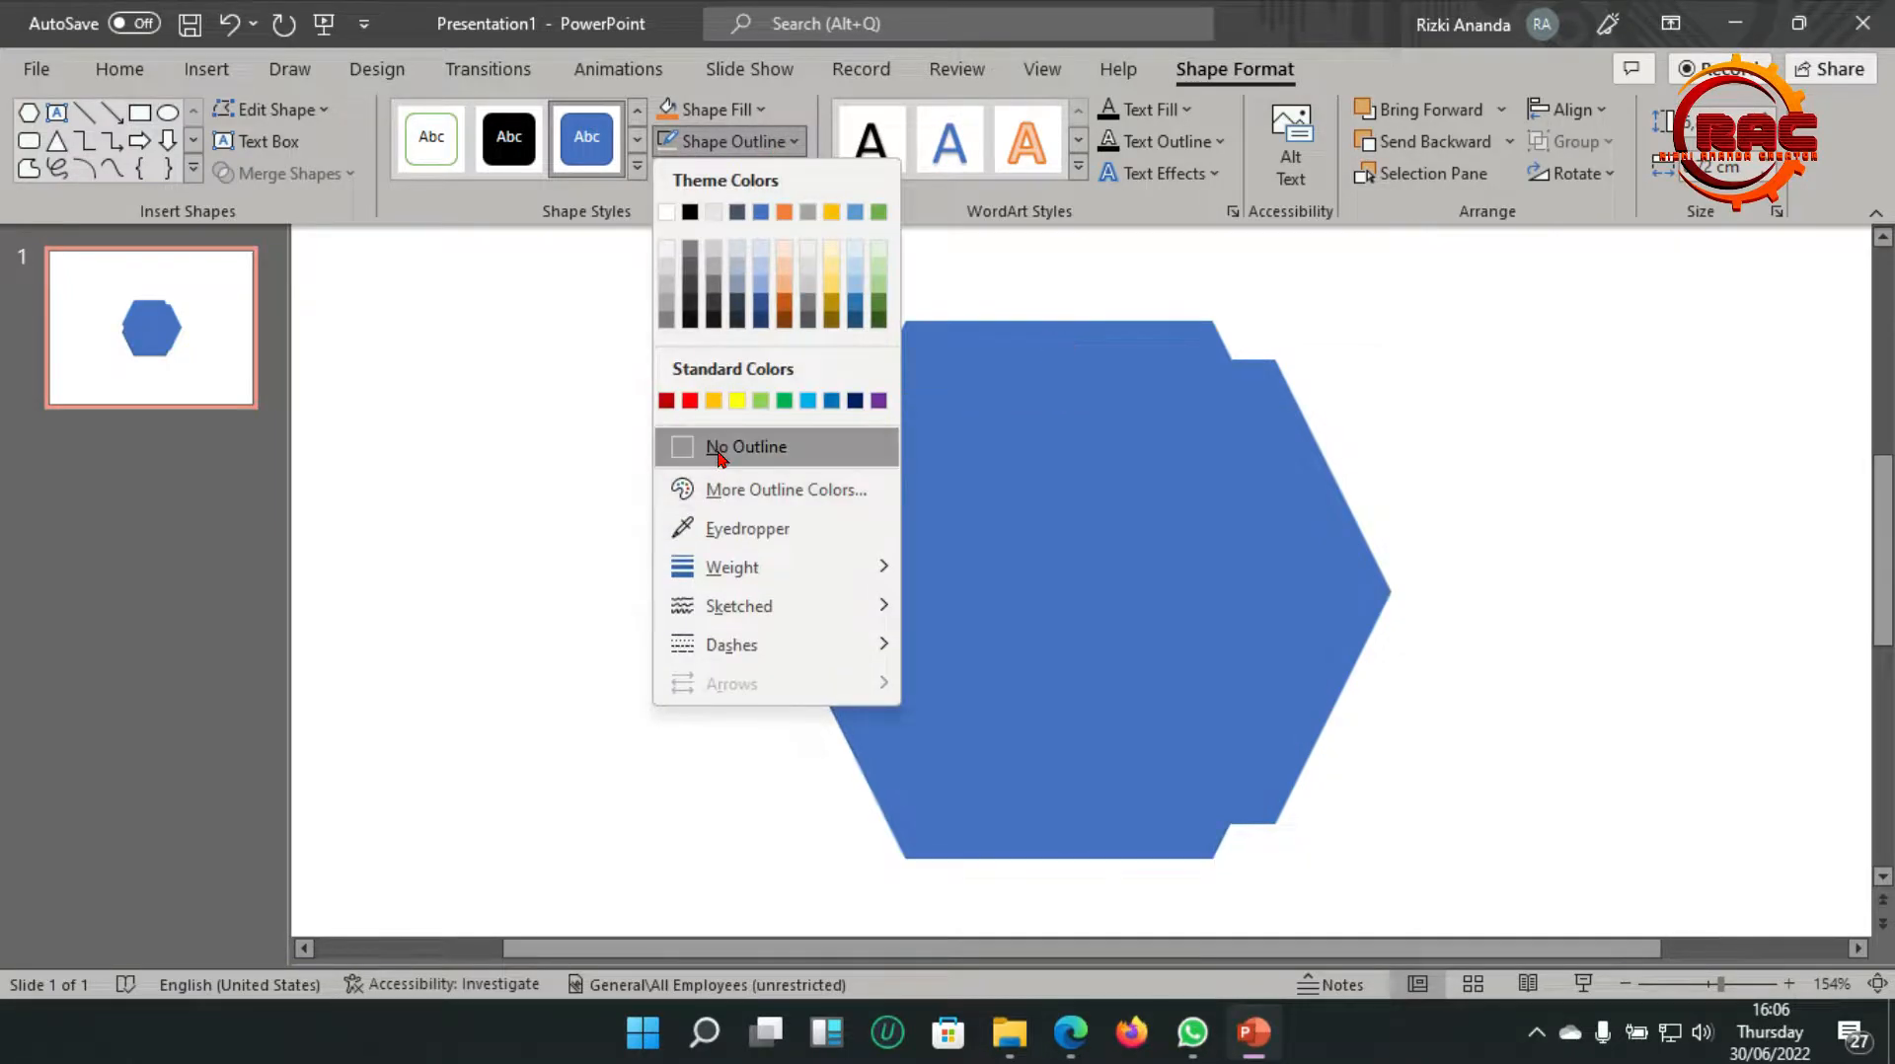
click(681, 447)
click(1545, 521)
click(1081, 541)
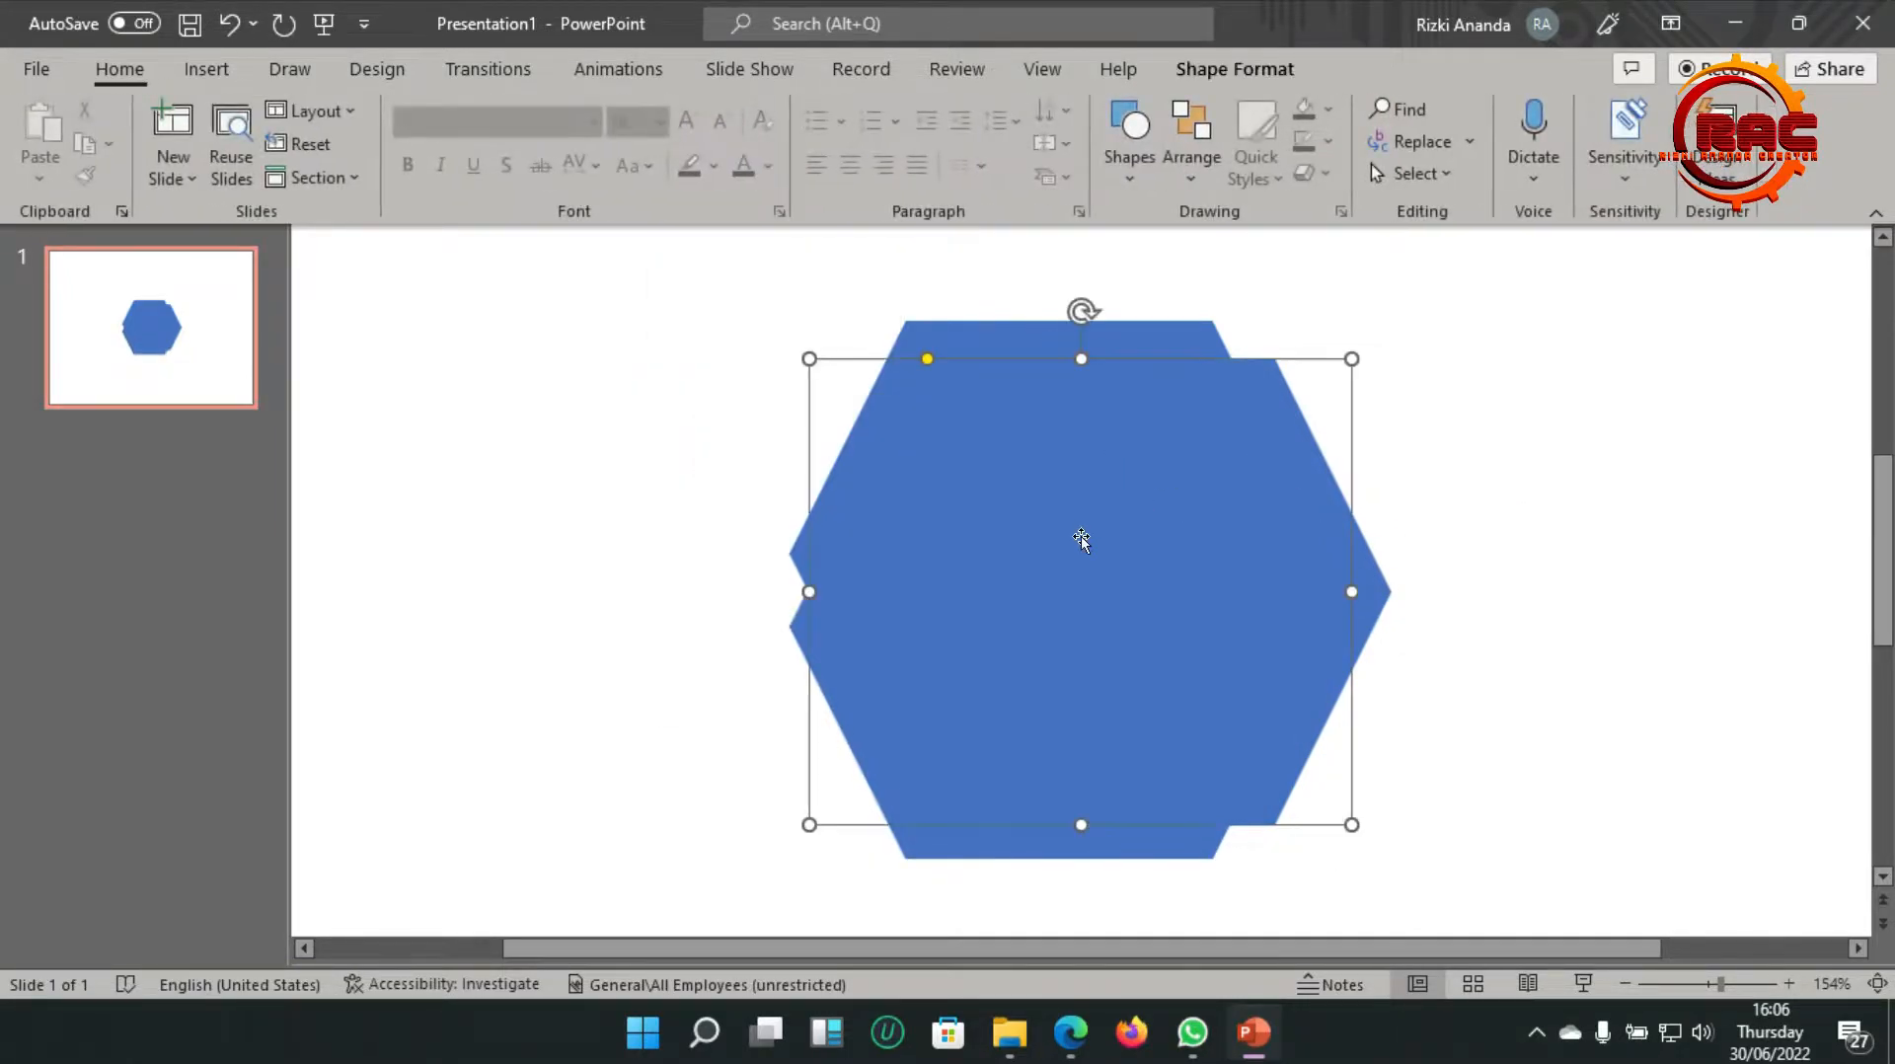
click(1475, 491)
Apply a linear gradient fill to the hexagon offset toward the top and delete its two middle gradient stops
click(998, 321)
click(808, 210)
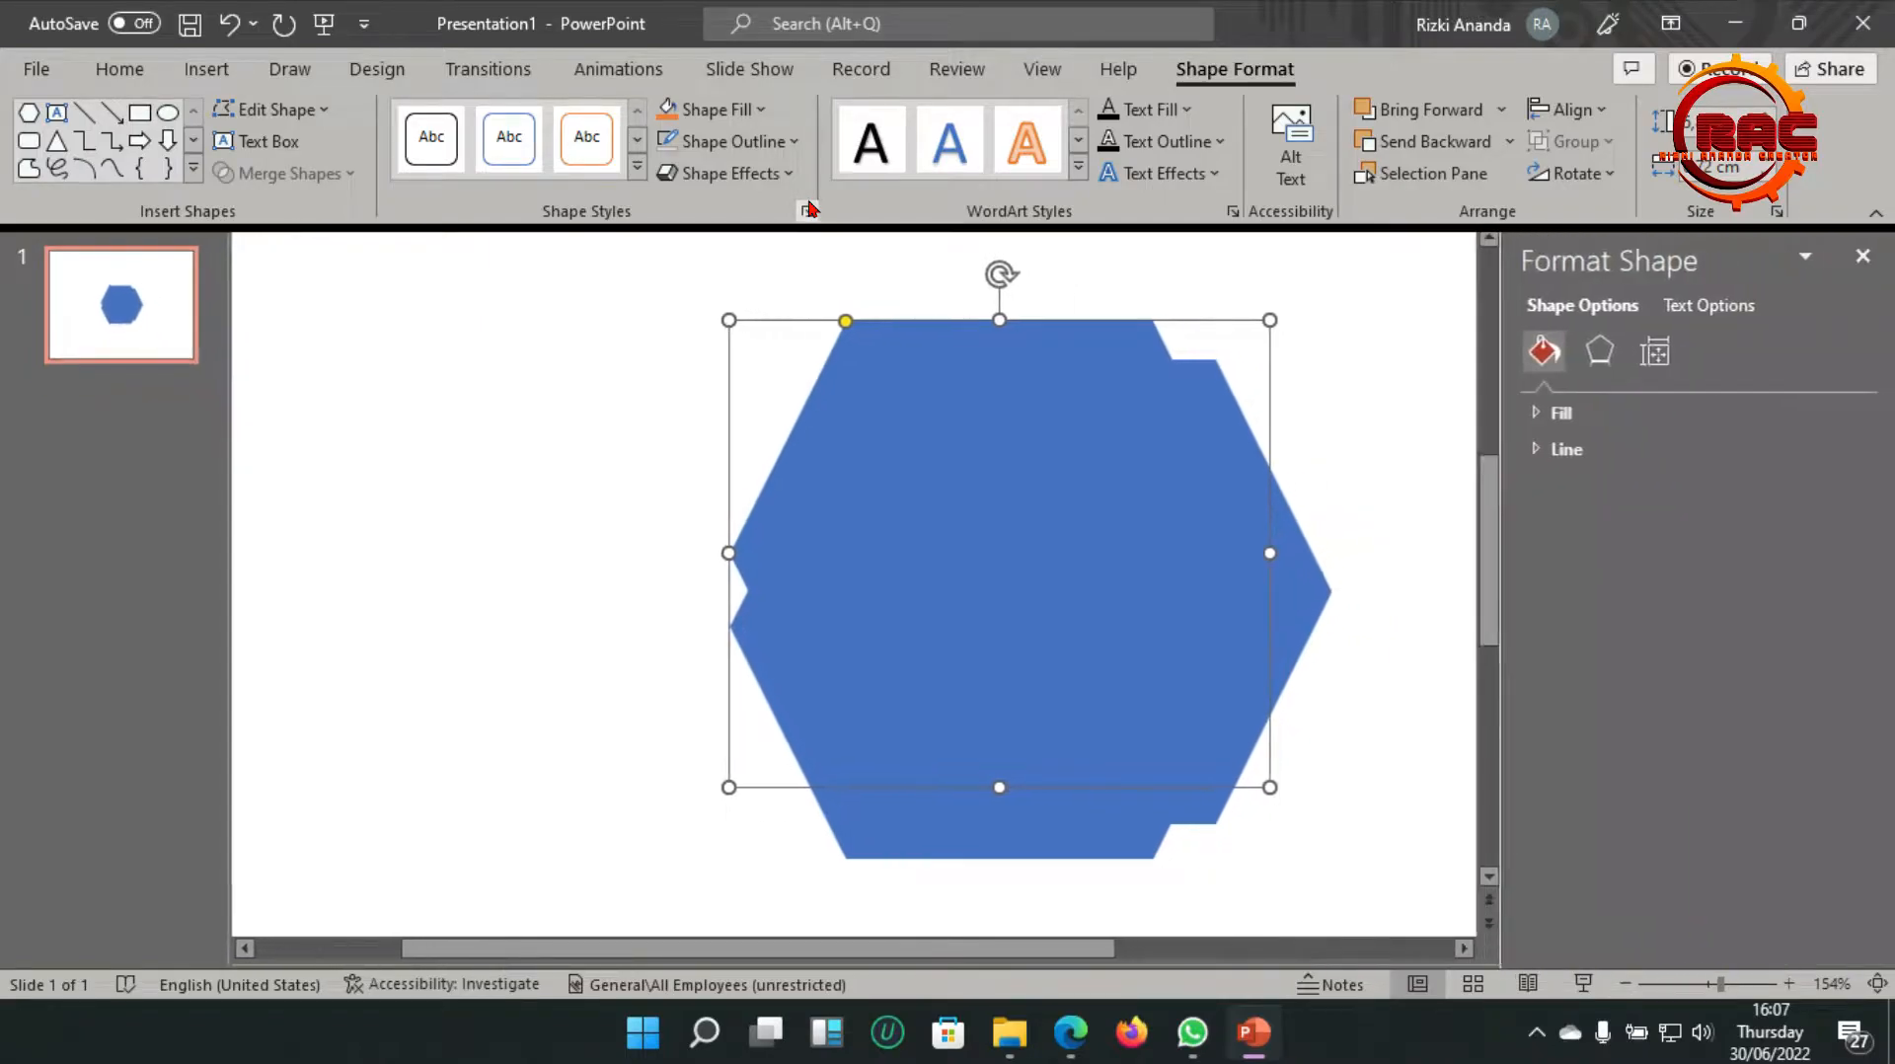
click(1541, 413)
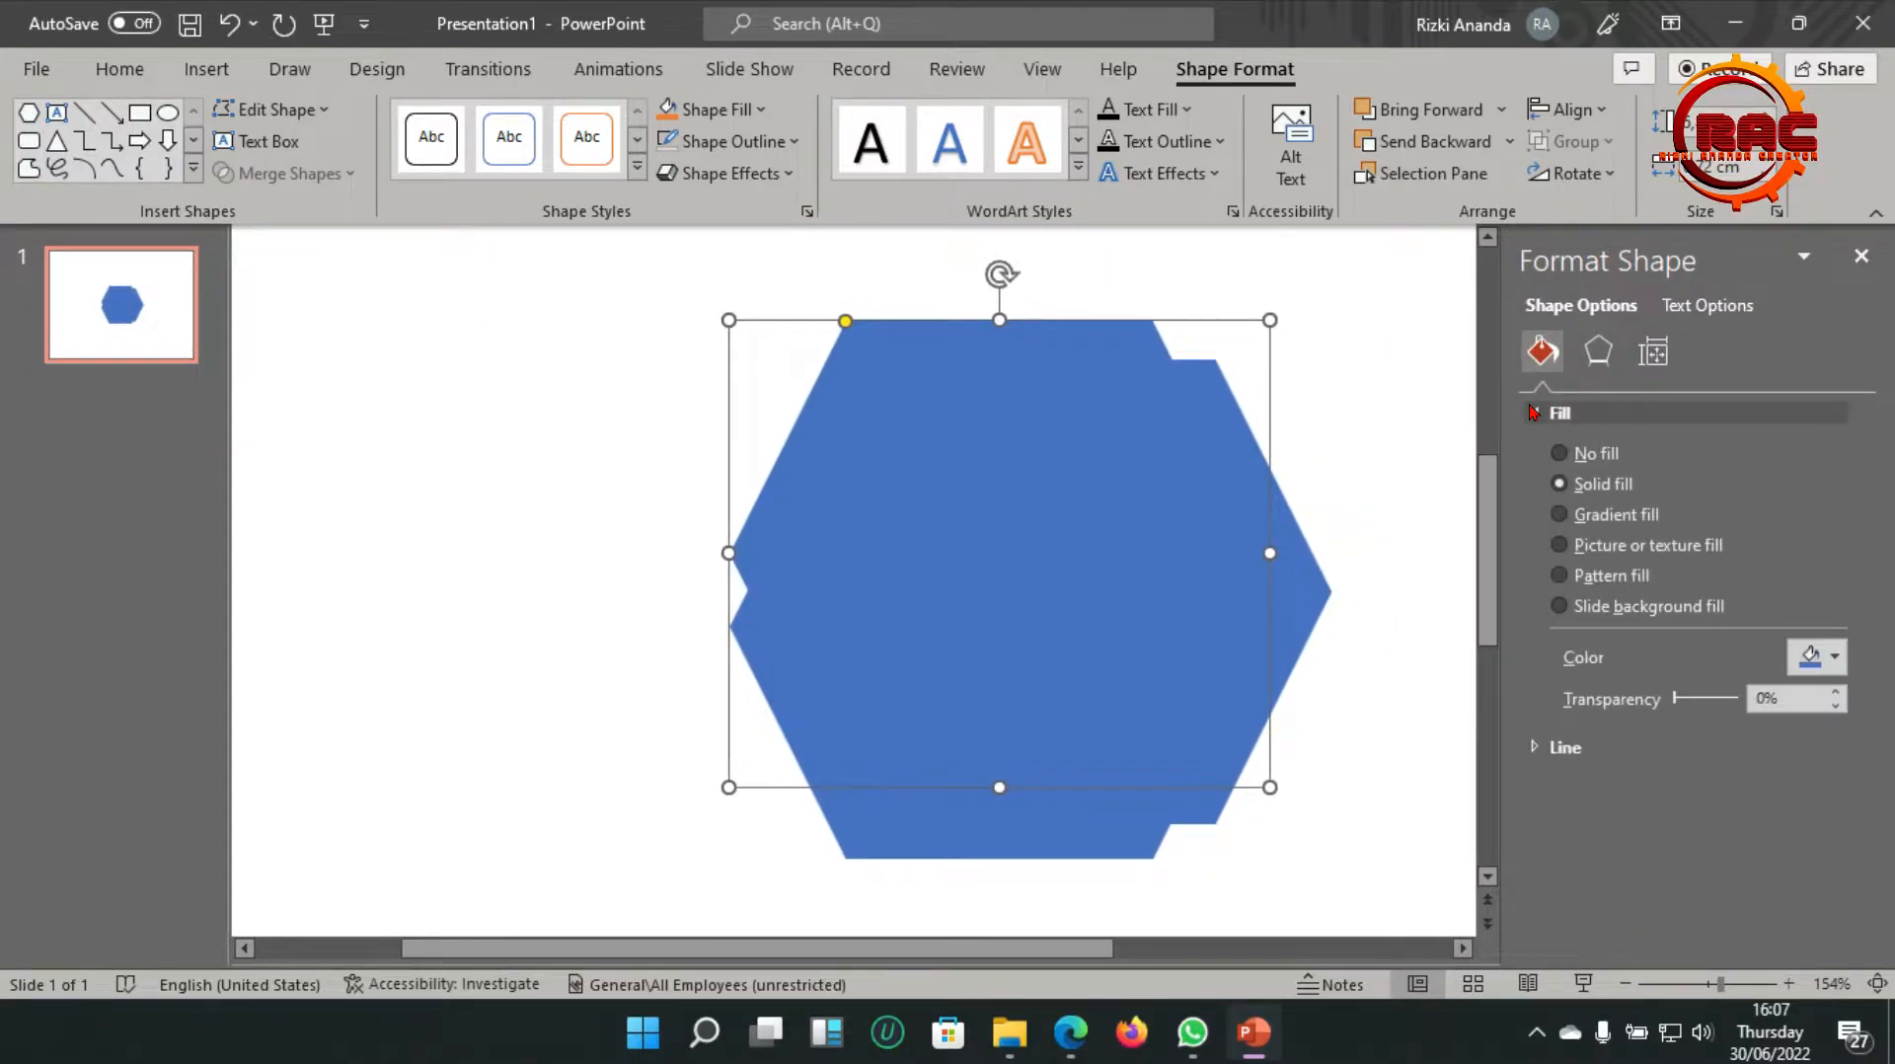
click(1560, 516)
click(1708, 855)
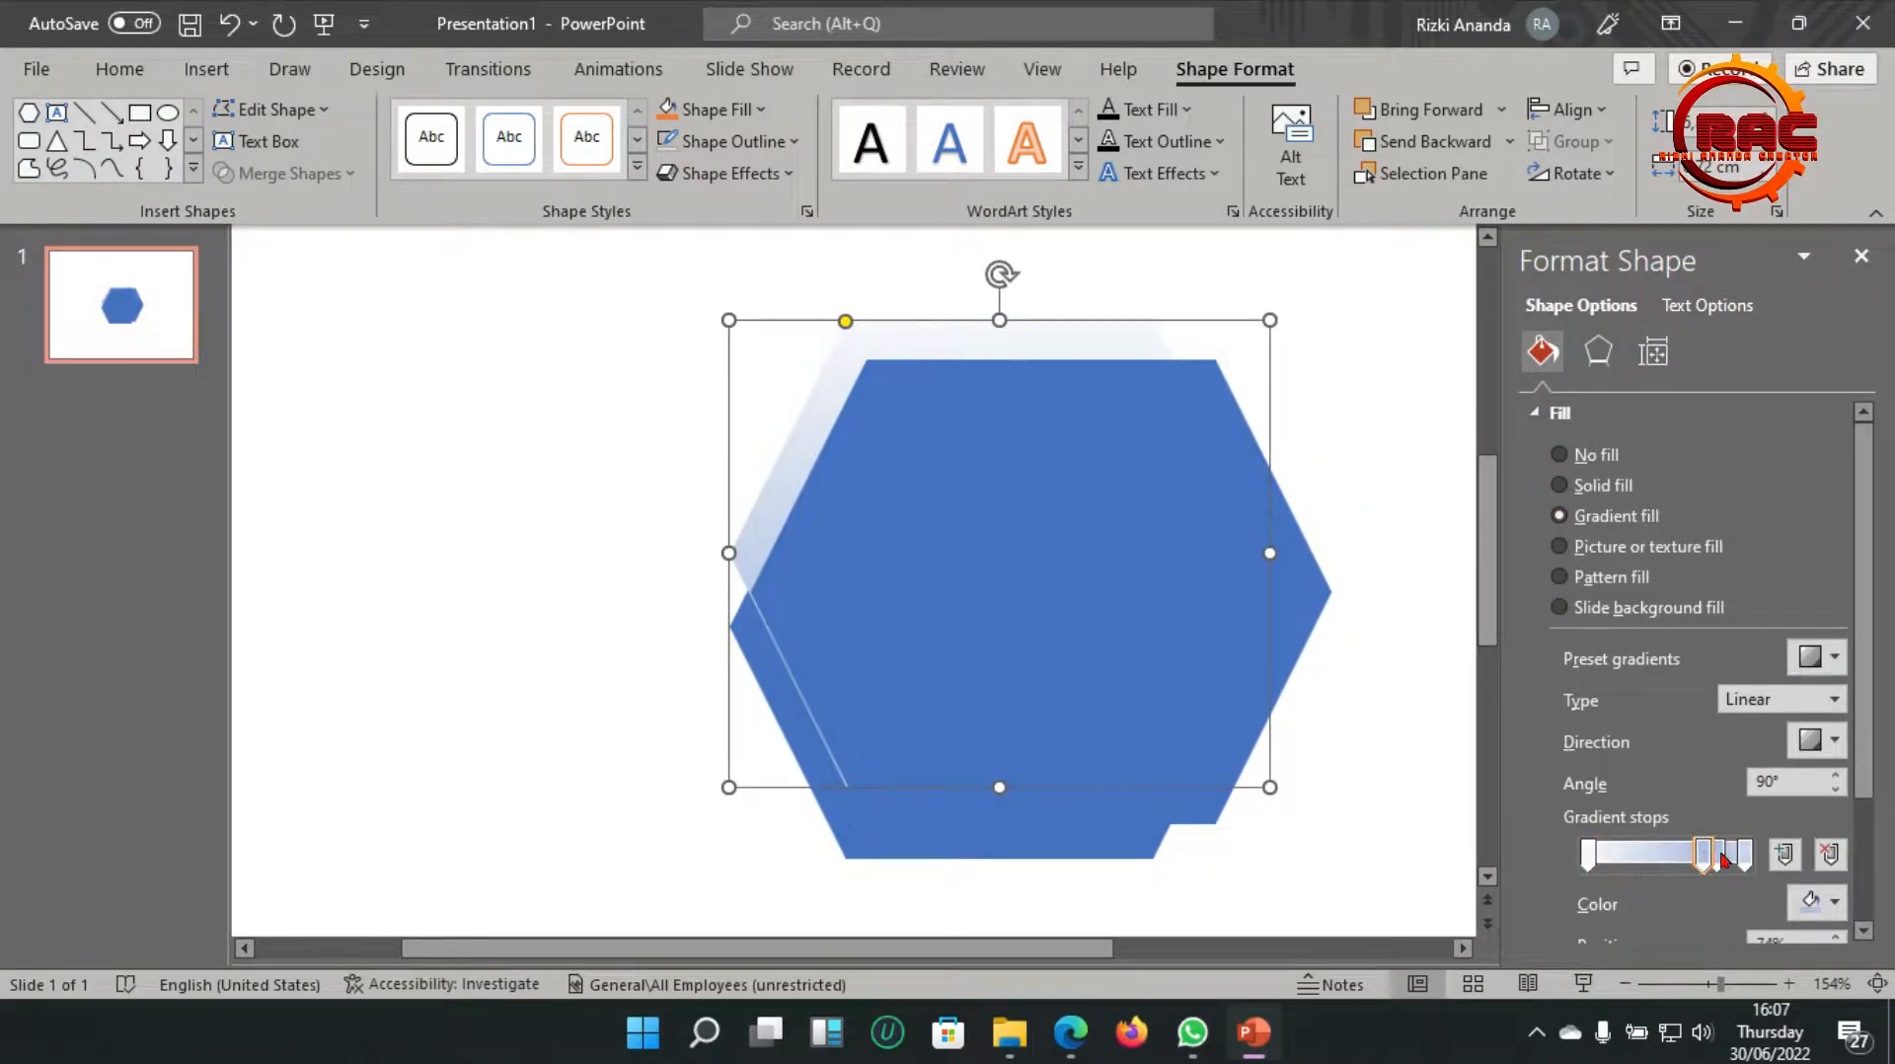
click(1831, 855)
click(1832, 855)
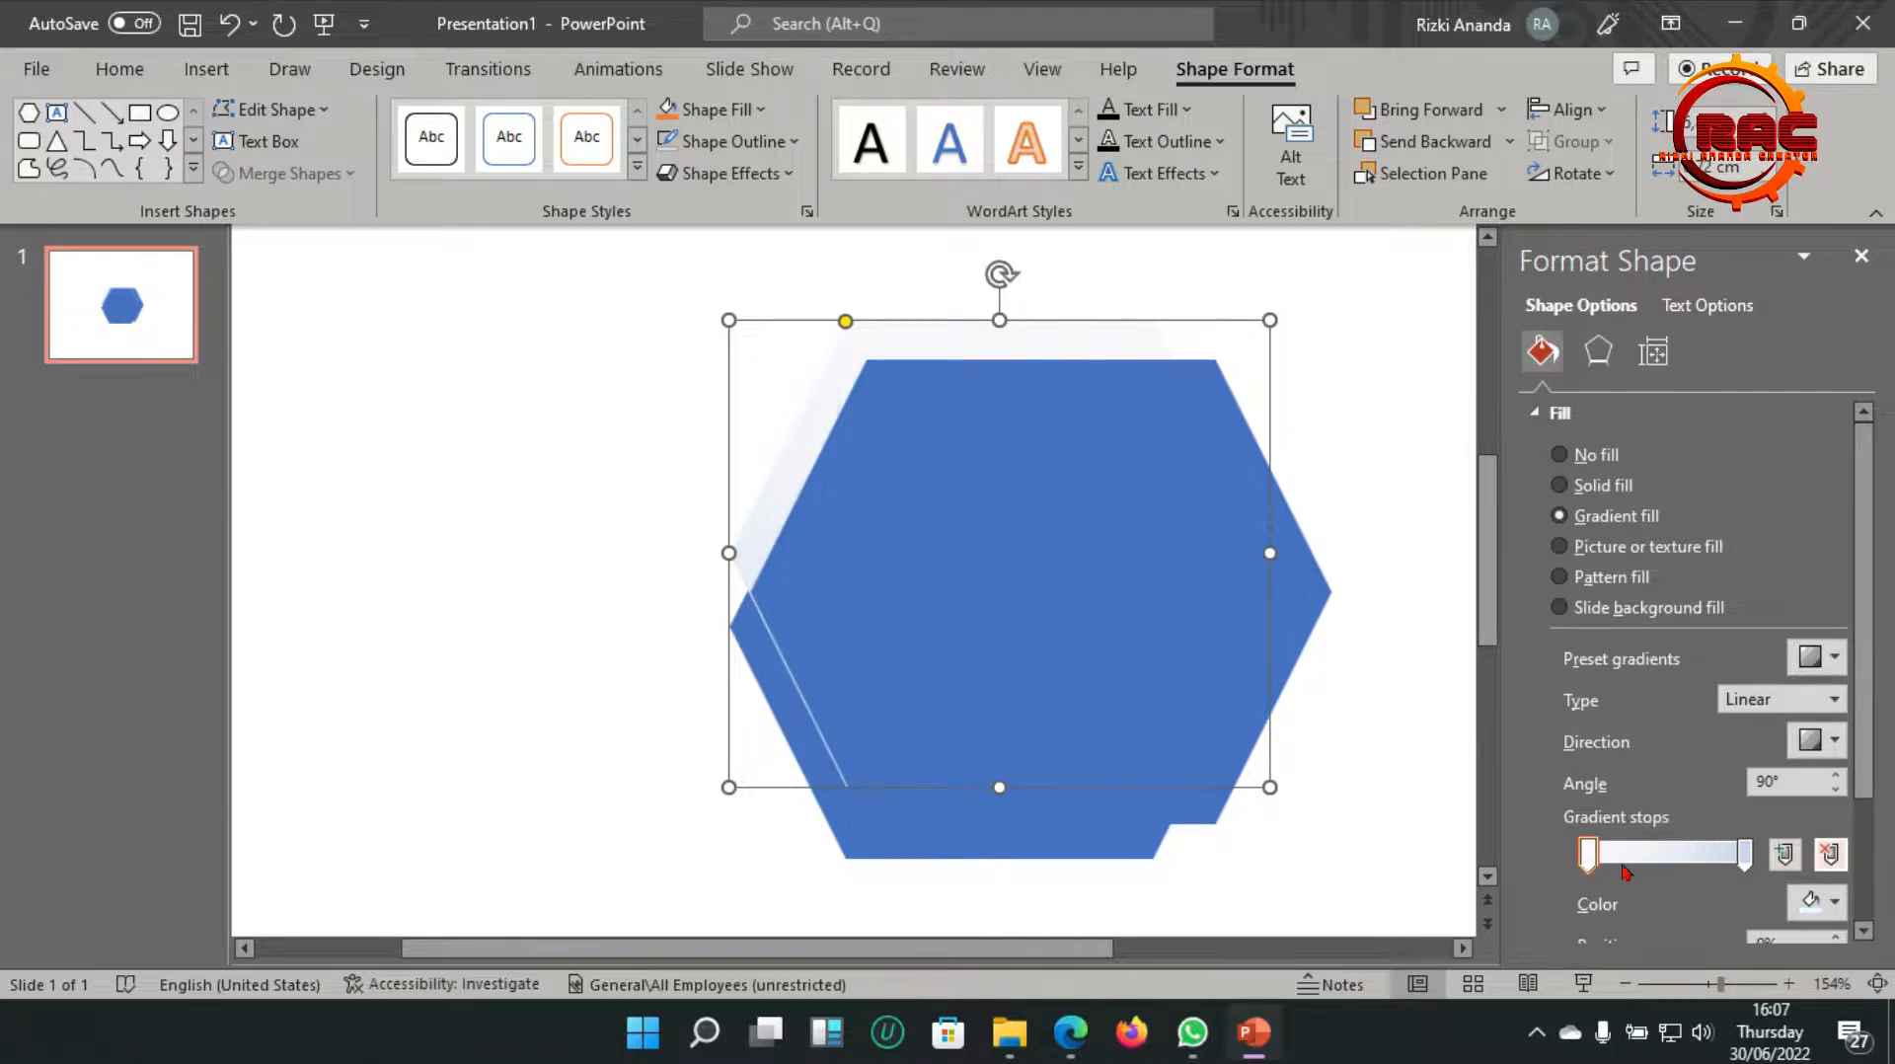
Color the top hexagon's first gradient stop dark red and its last stop orange
click(1809, 903)
click(1665, 795)
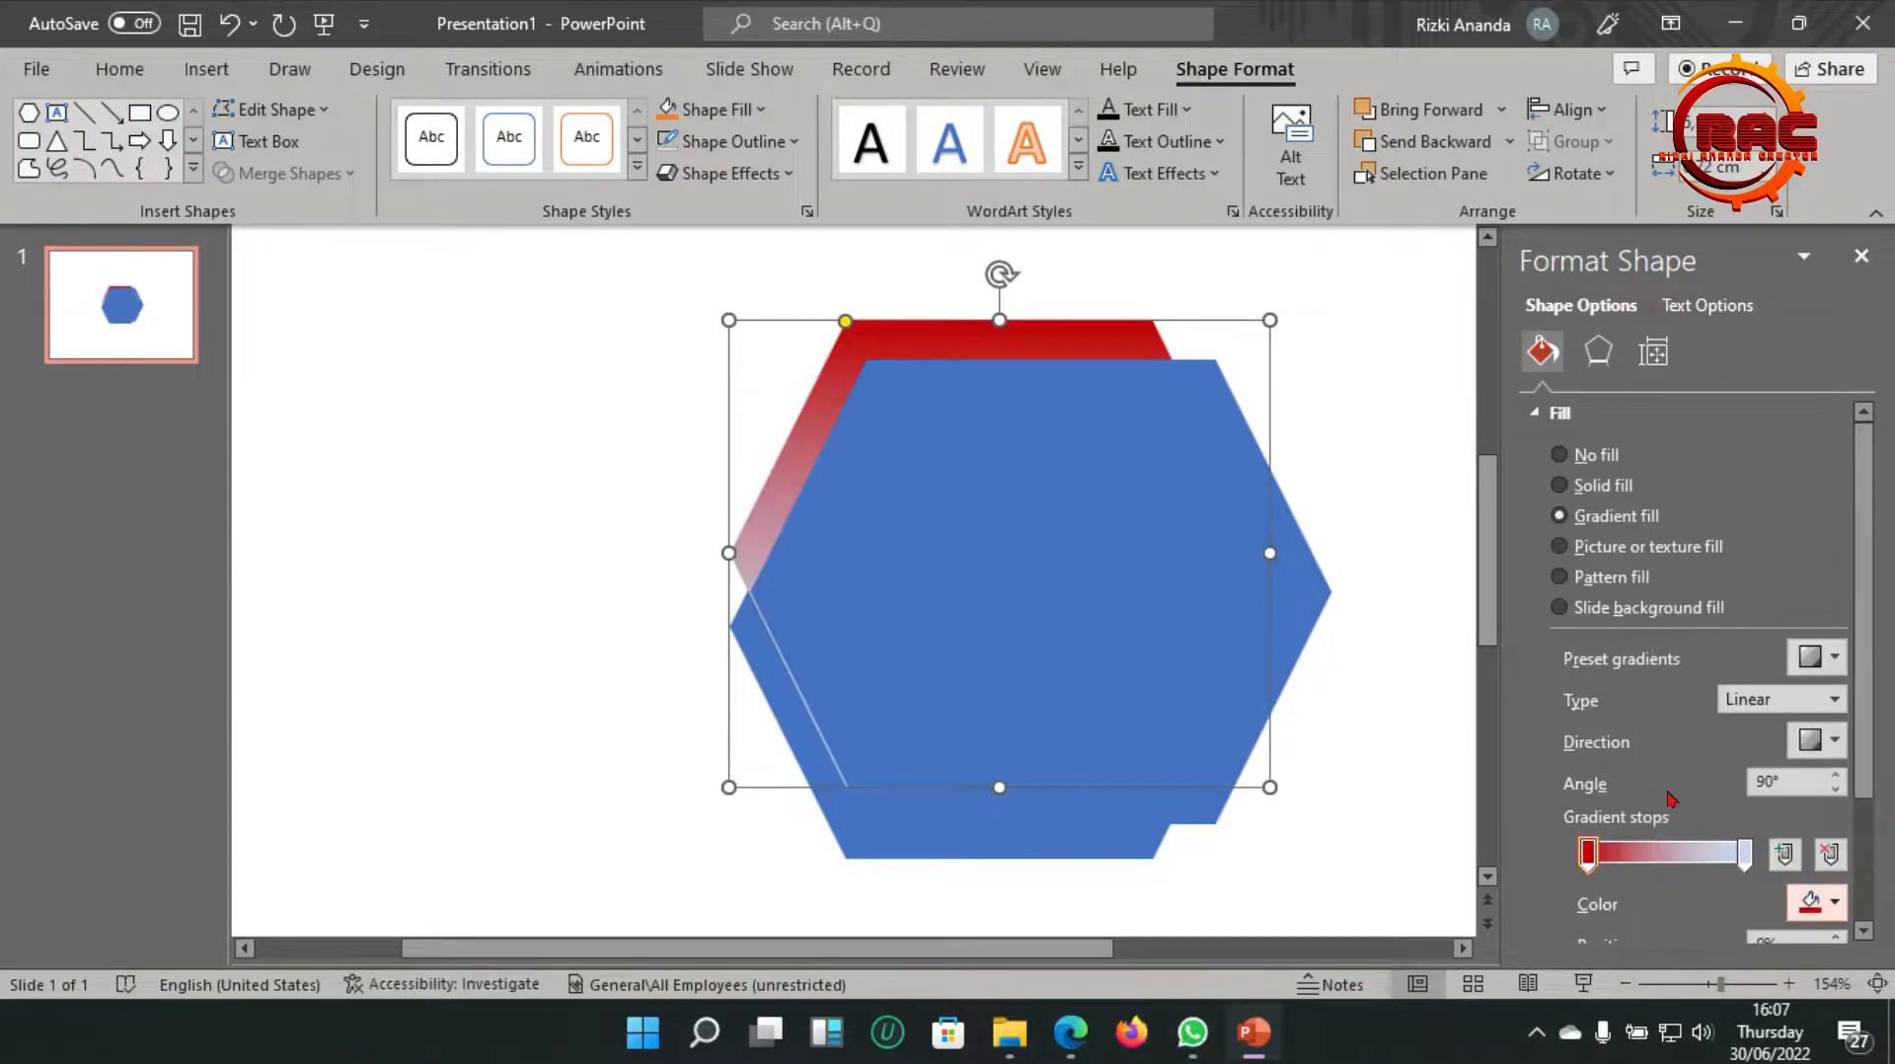
click(1744, 855)
click(1814, 901)
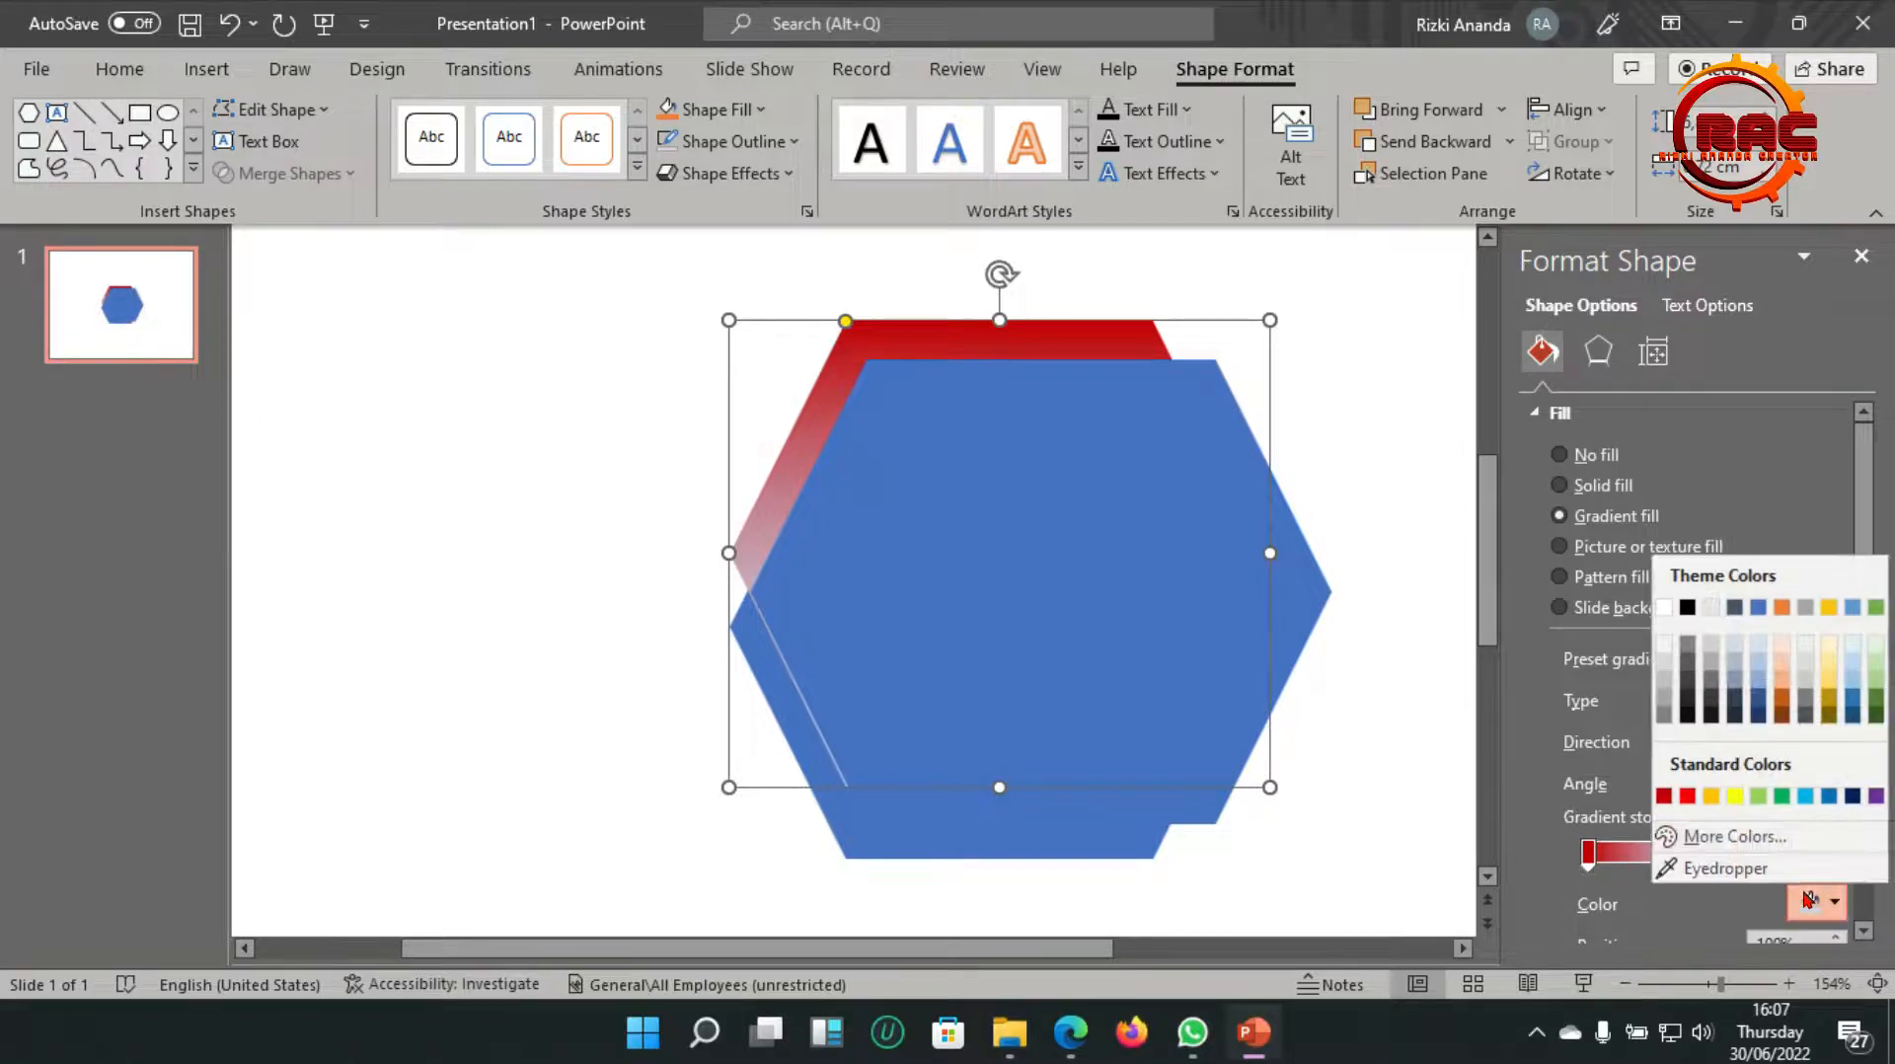
click(1714, 796)
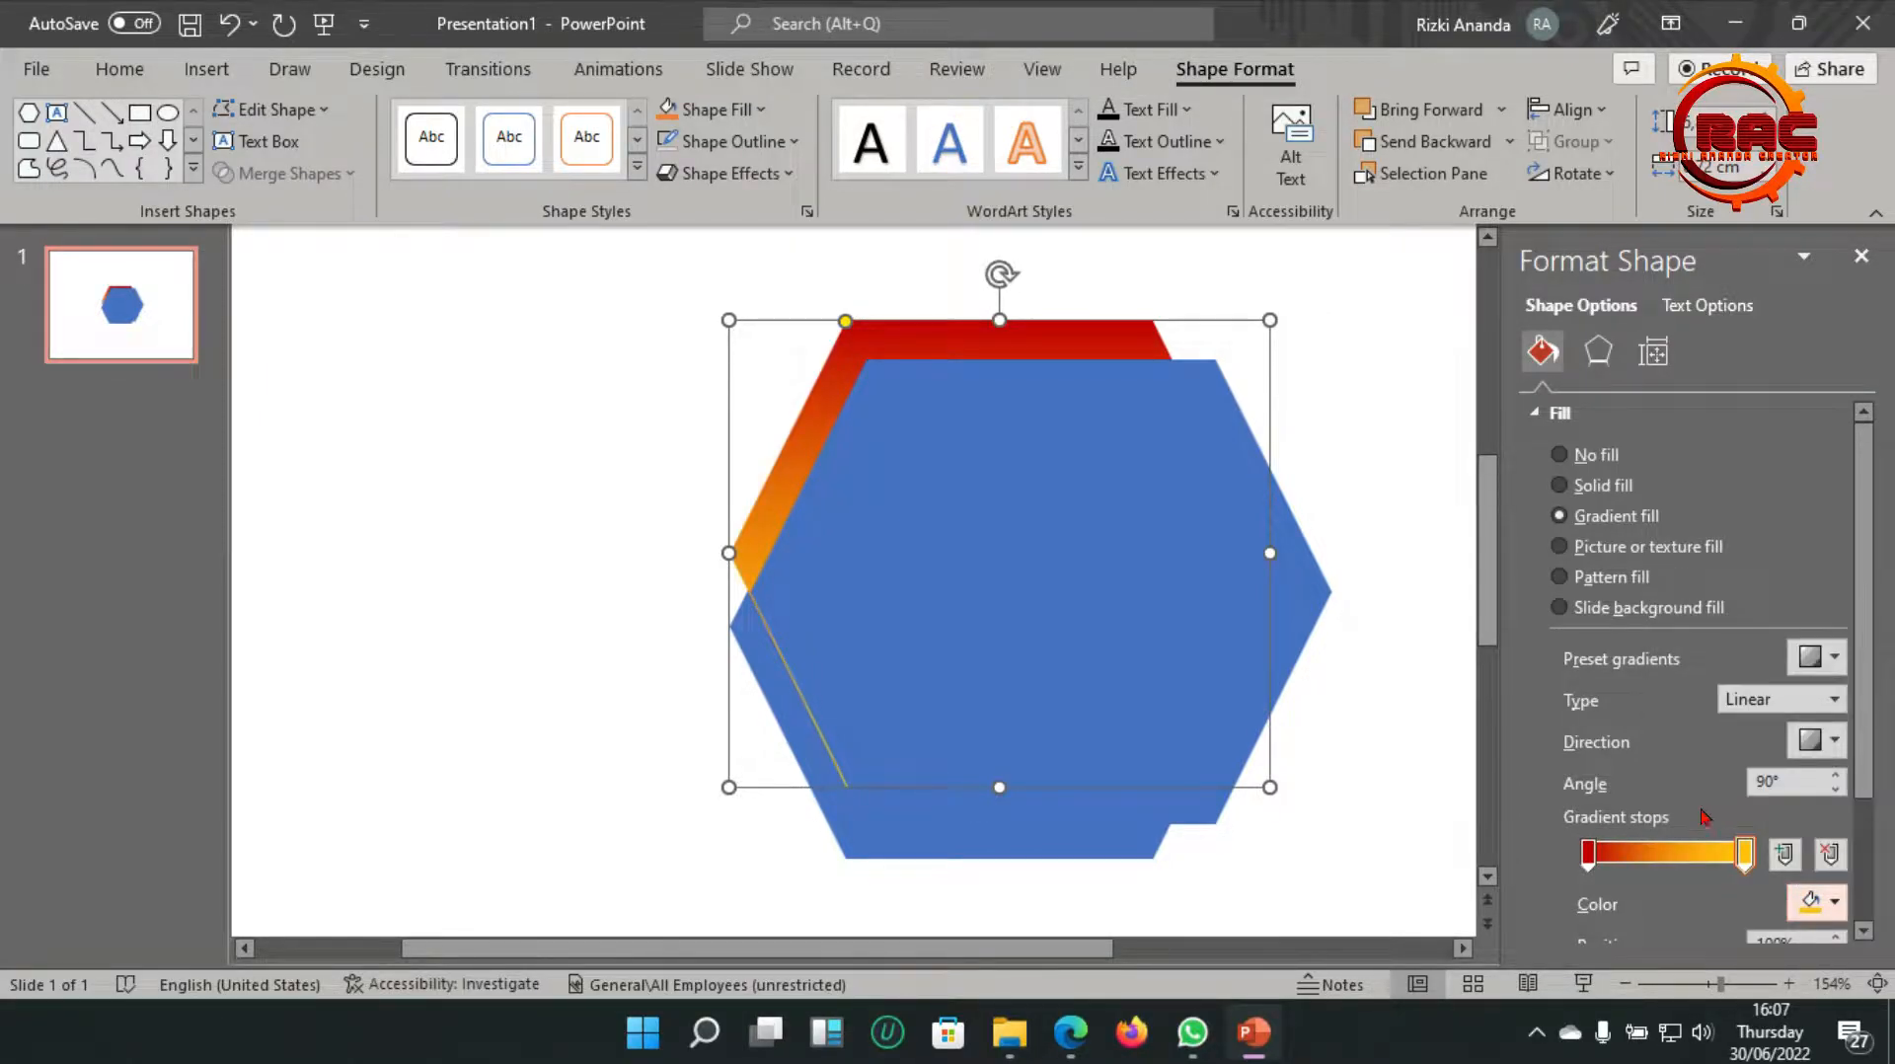
mouse_move(1742, 857)
mouse_down()
mouse_move(1708, 853)
mouse_move(1763, 851)
mouse_up()
mouse_move(1589, 855)
mouse_down()
mouse_move(1638, 855)
mouse_move(1573, 869)
mouse_up()
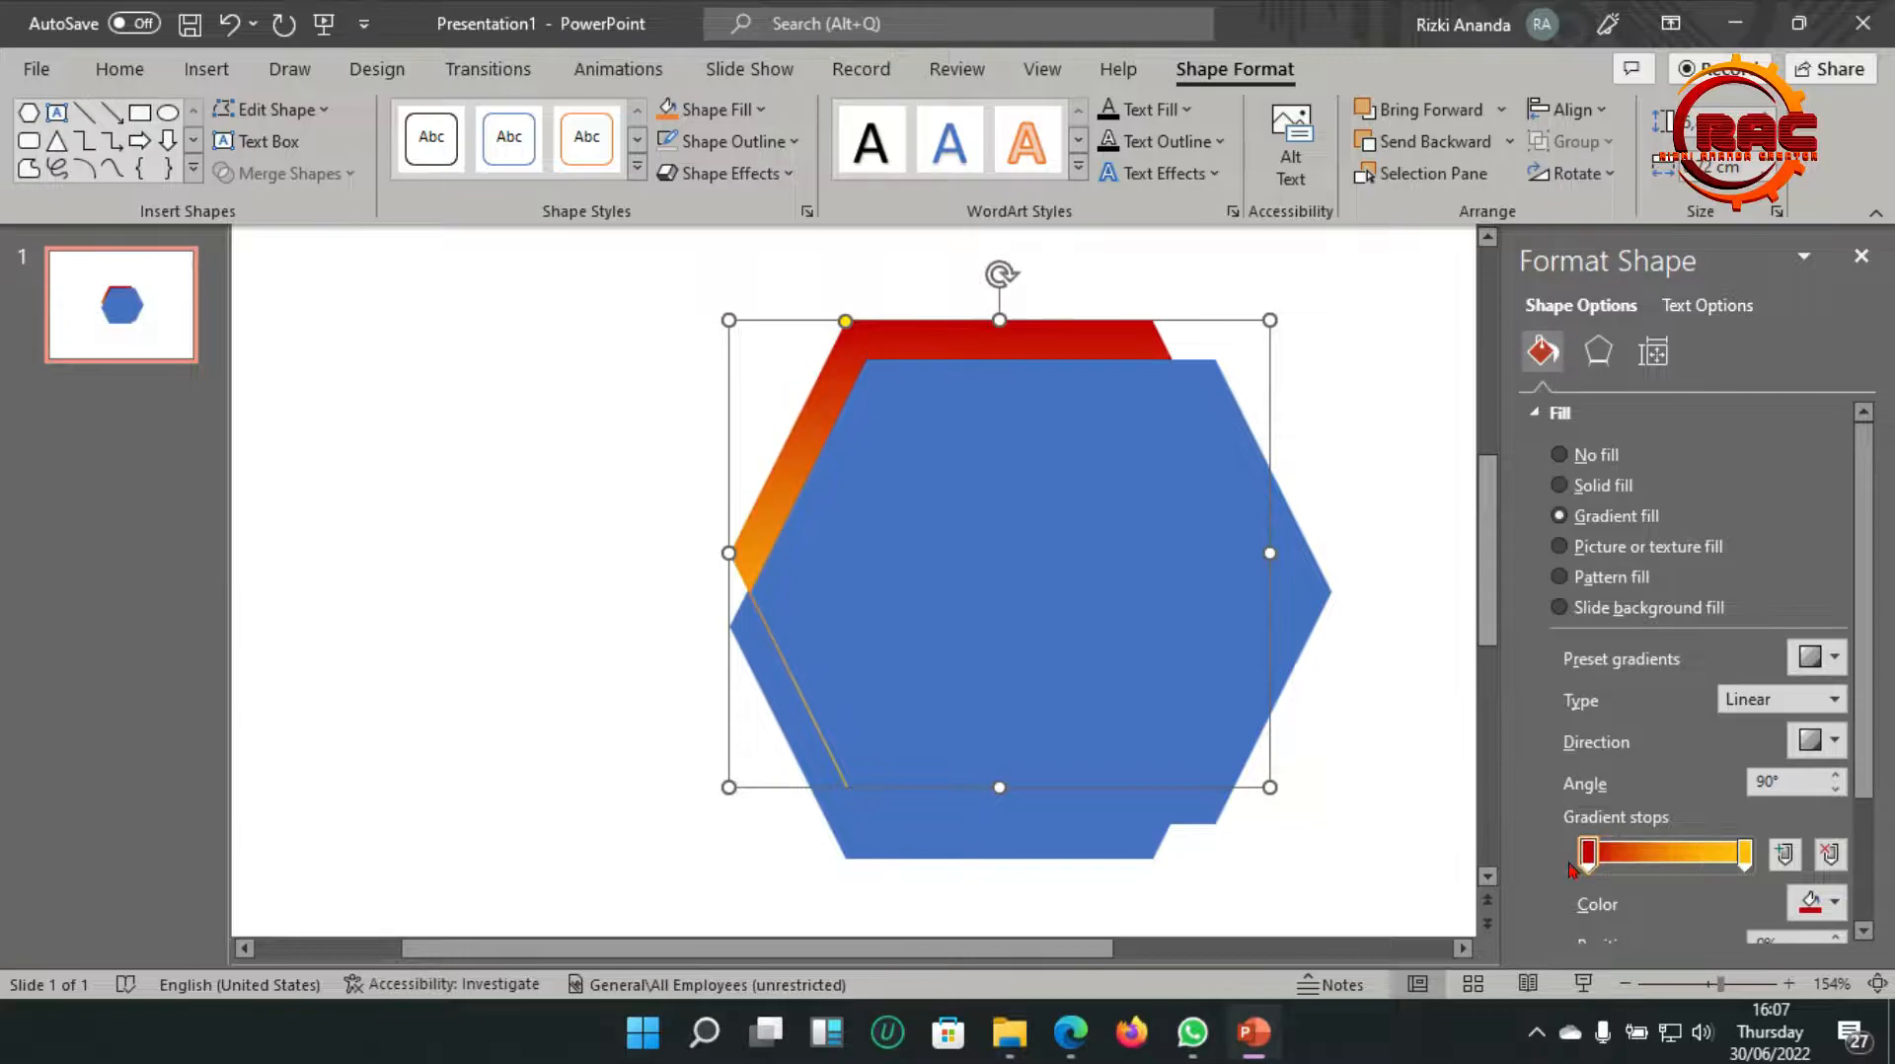
Apply a two-stop linear gradient fill to the hexagon offset toward the right
click(1378, 545)
click(1301, 559)
click(1561, 517)
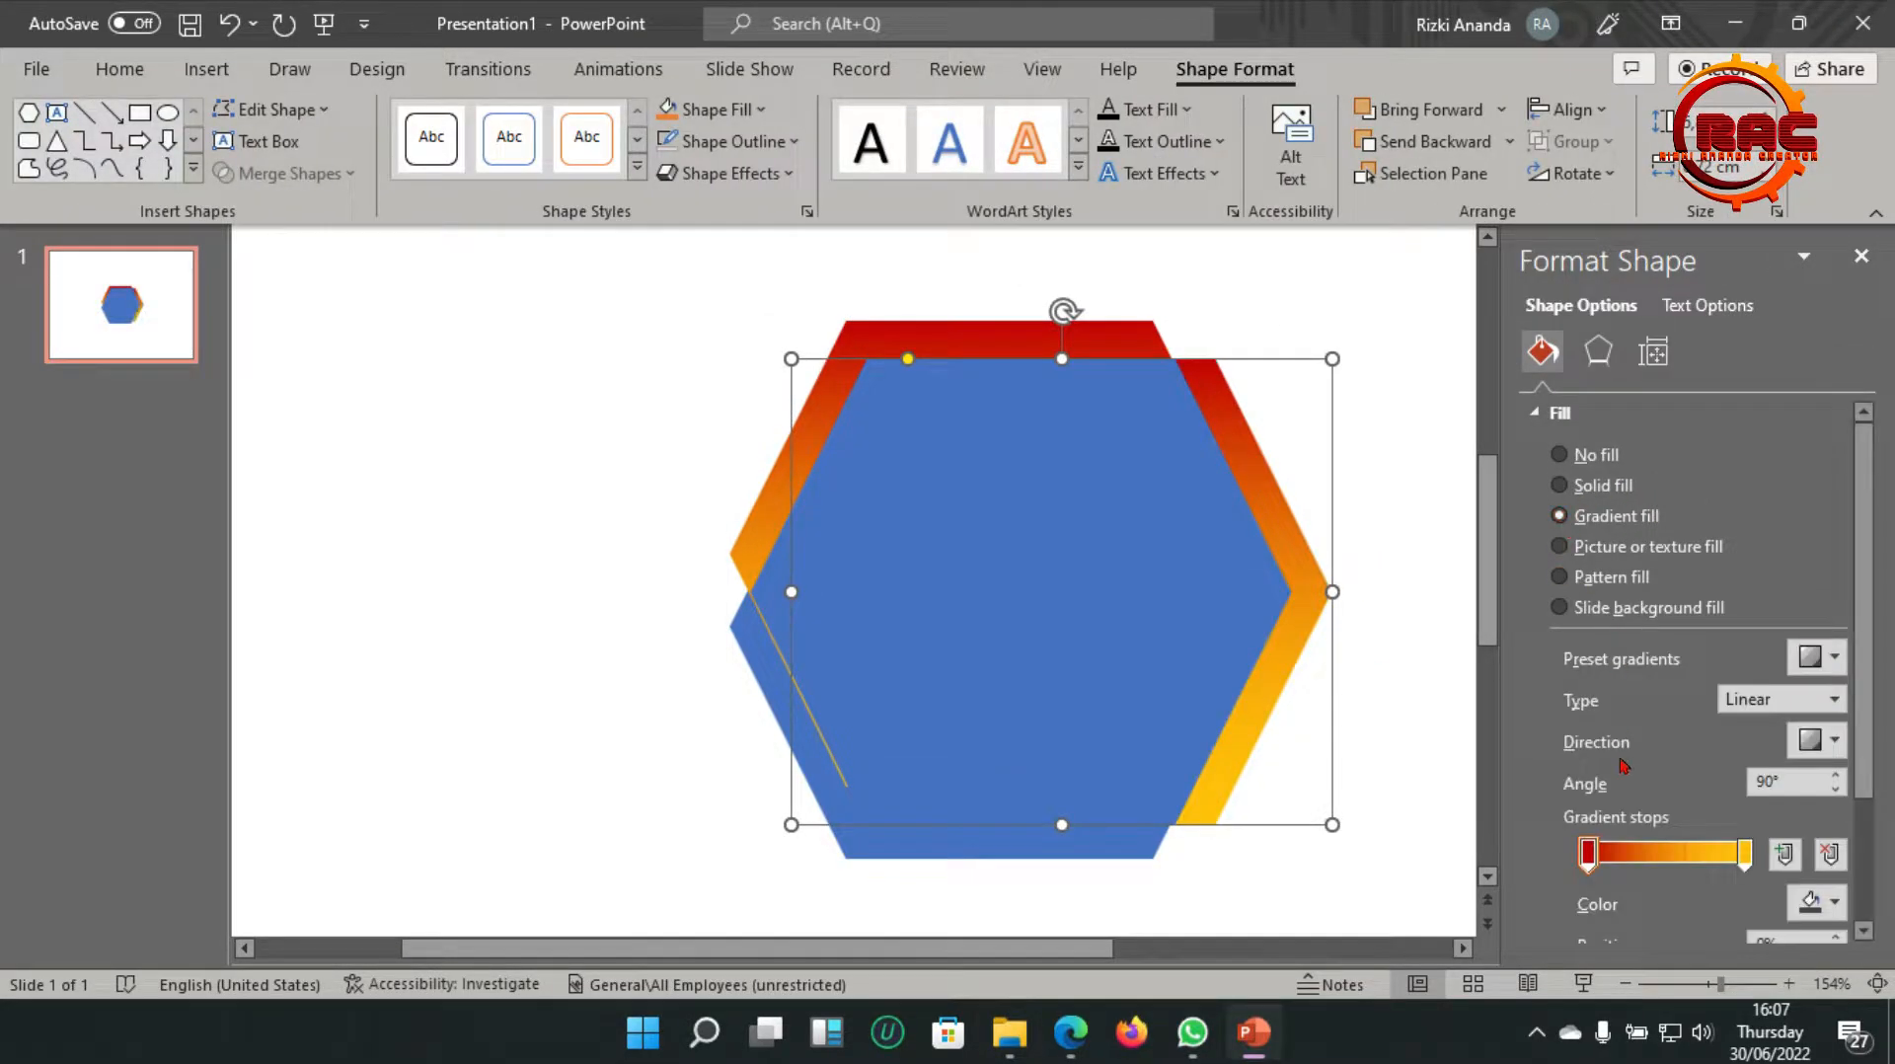
drag(1588, 857, 1666, 858)
click(1829, 855)
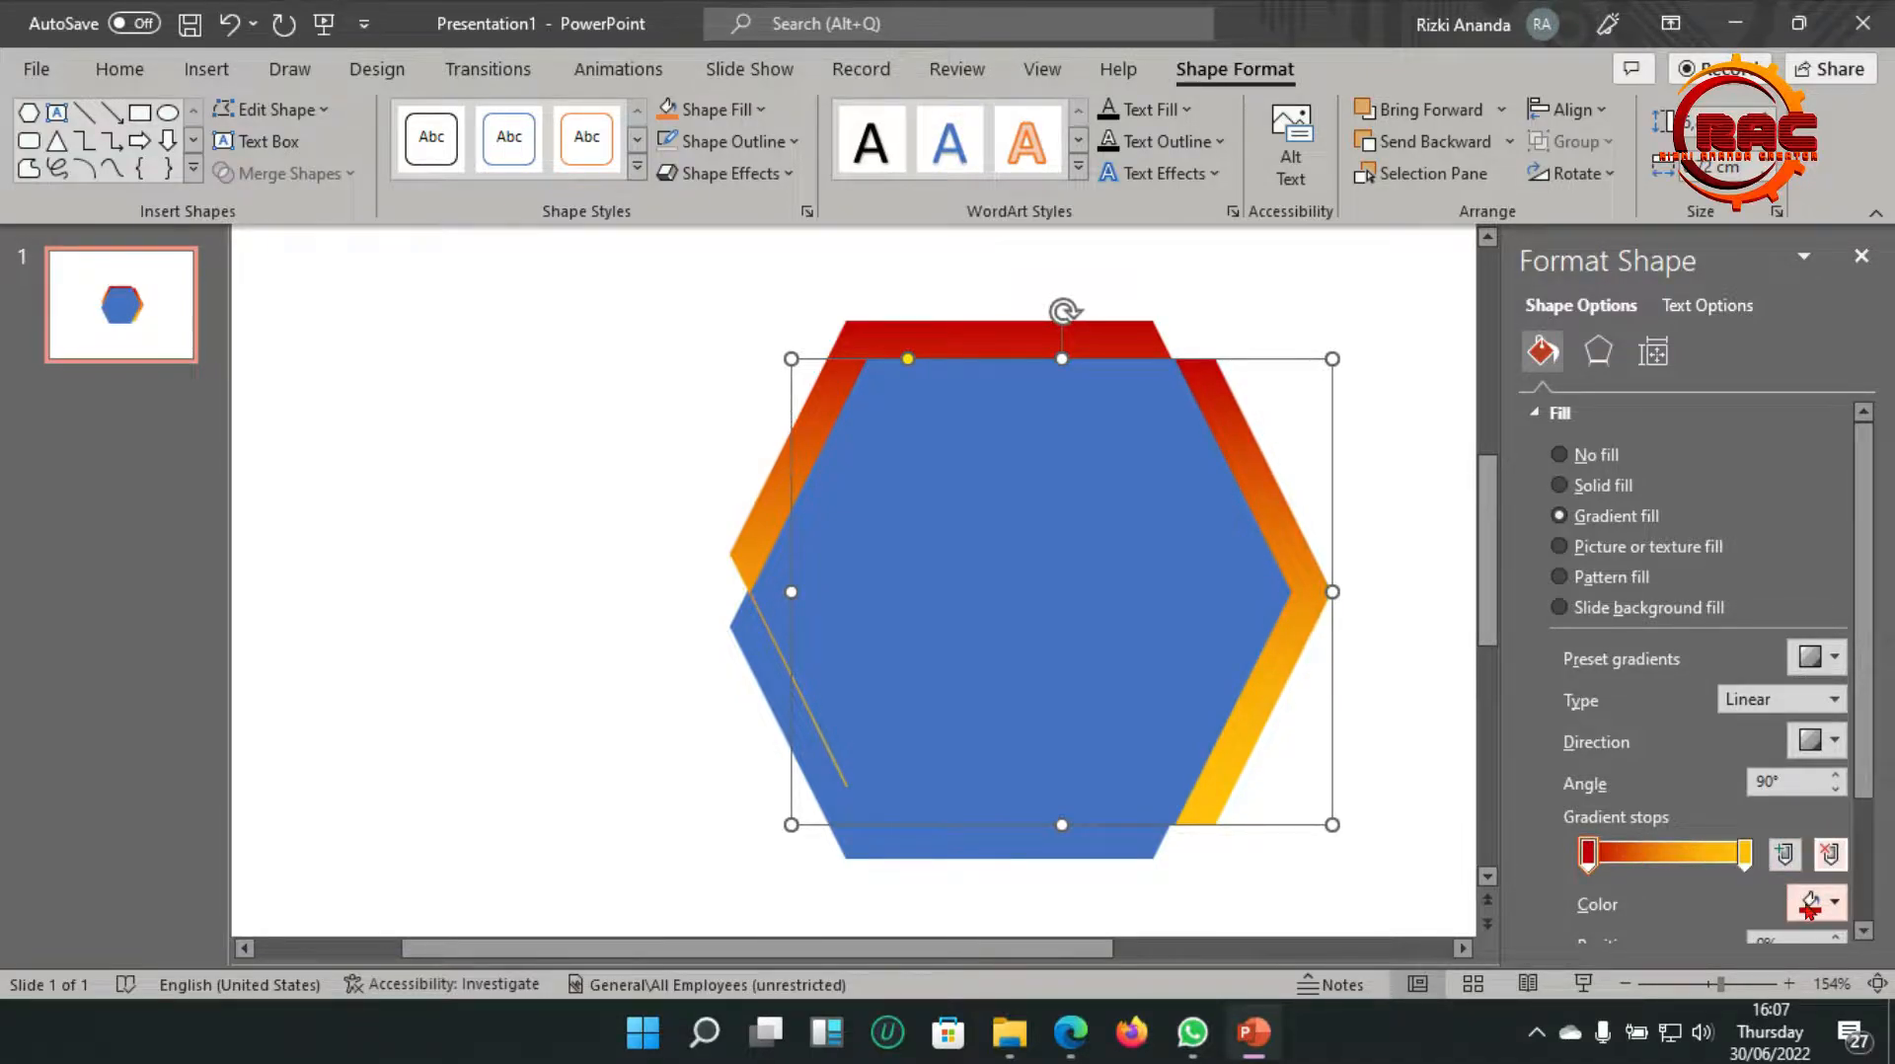
Color the right hexagon's first gradient stop light blue and its last stop light green
click(1821, 902)
click(1806, 796)
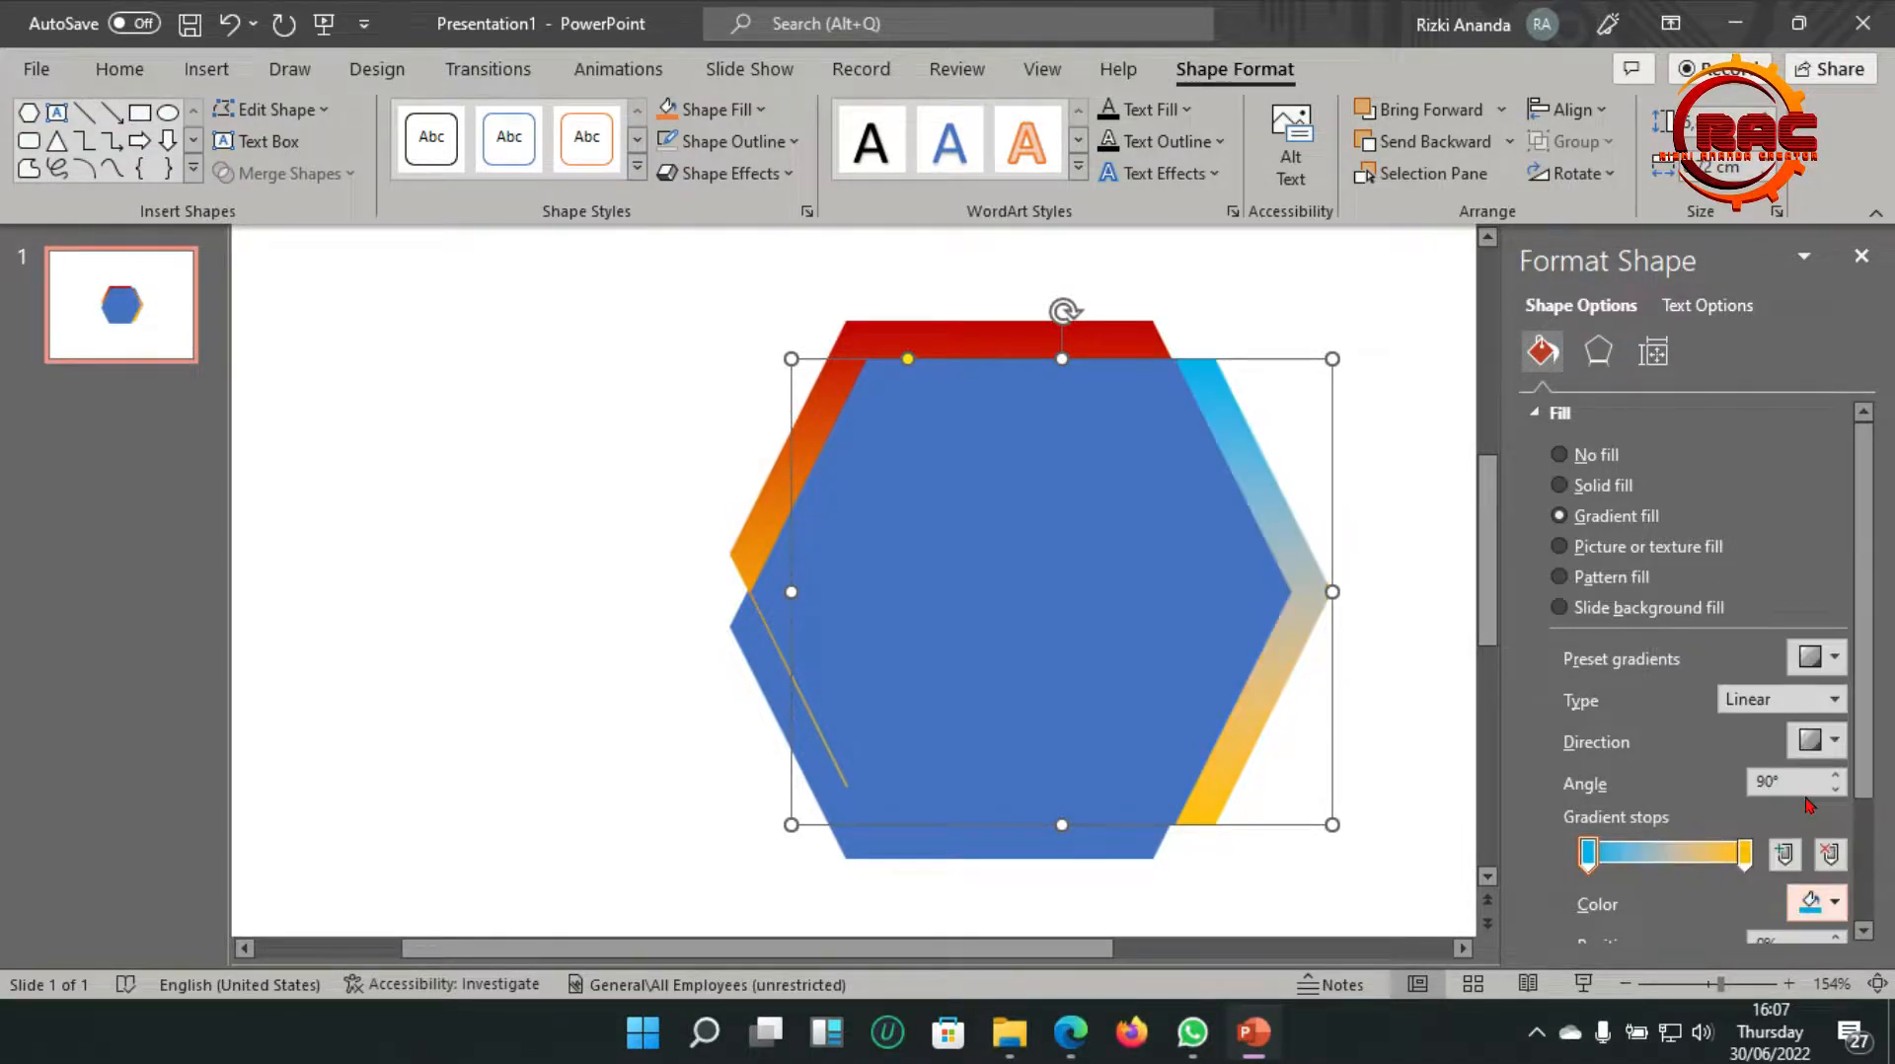
click(1742, 854)
click(1821, 902)
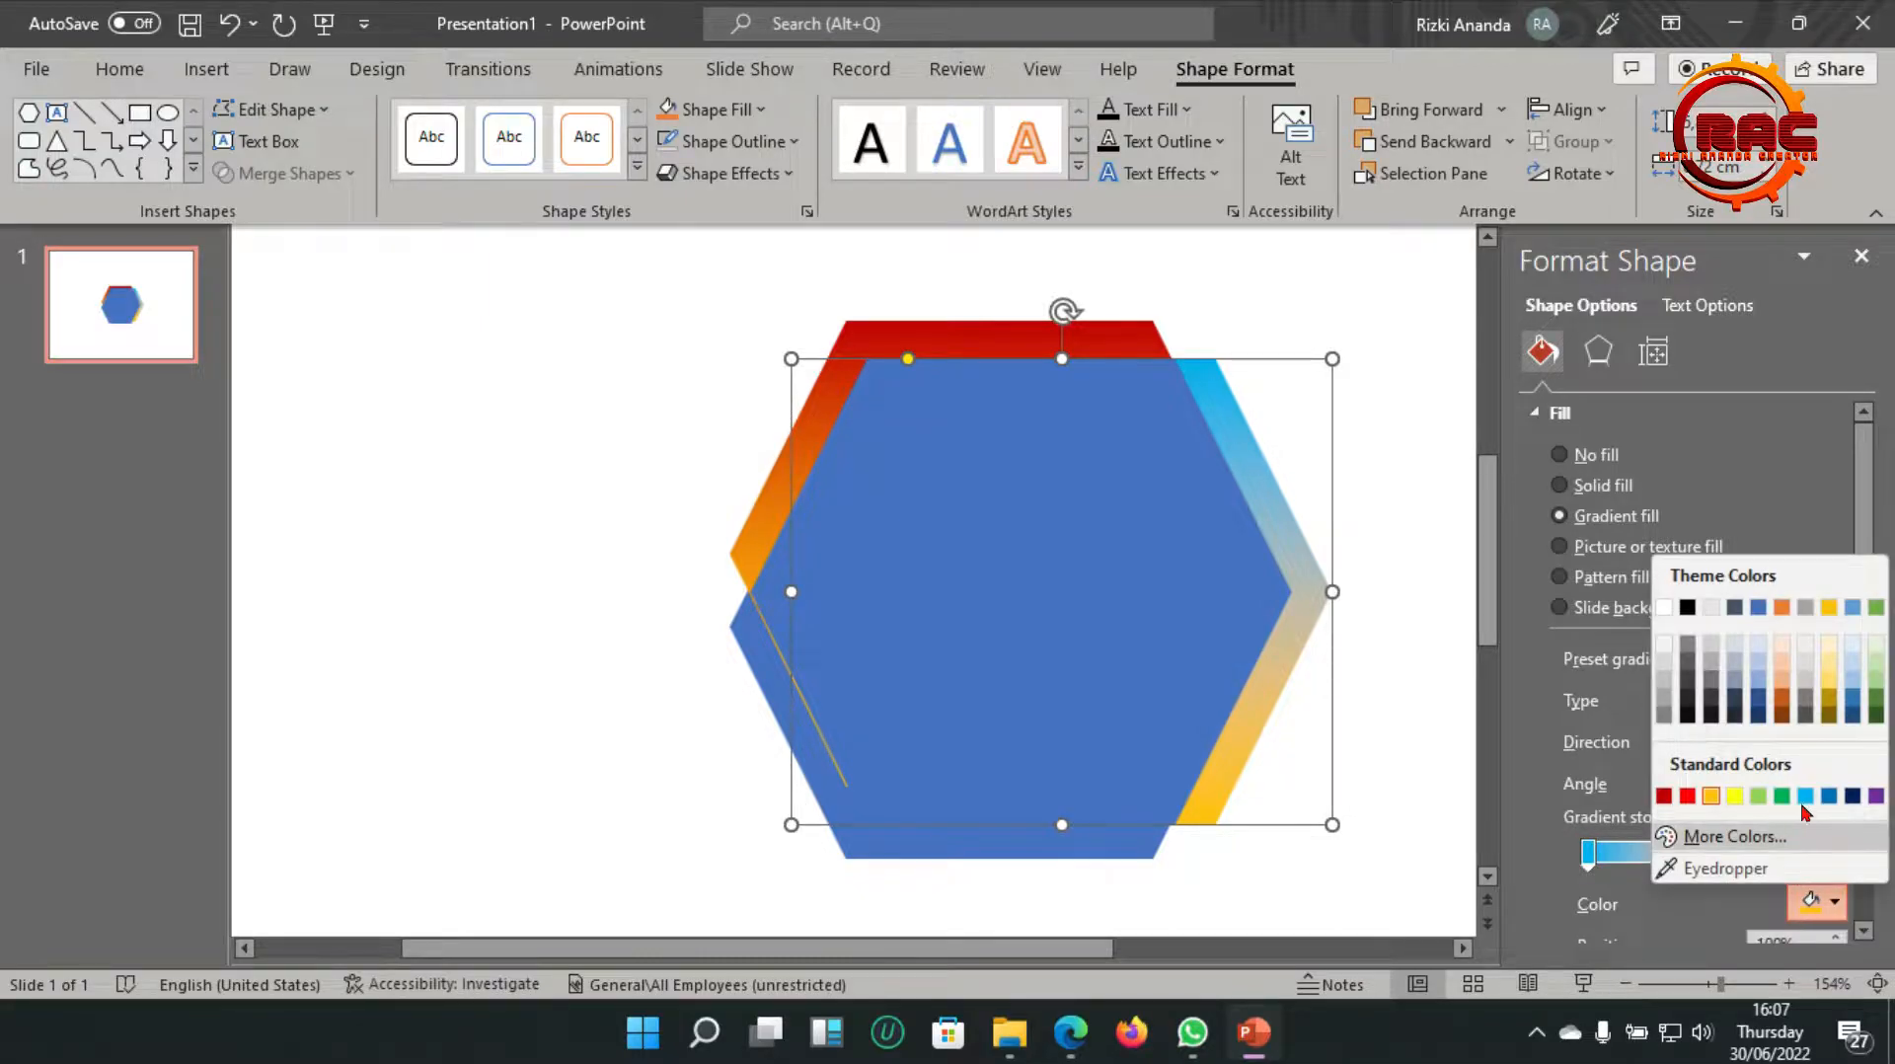
click(1758, 796)
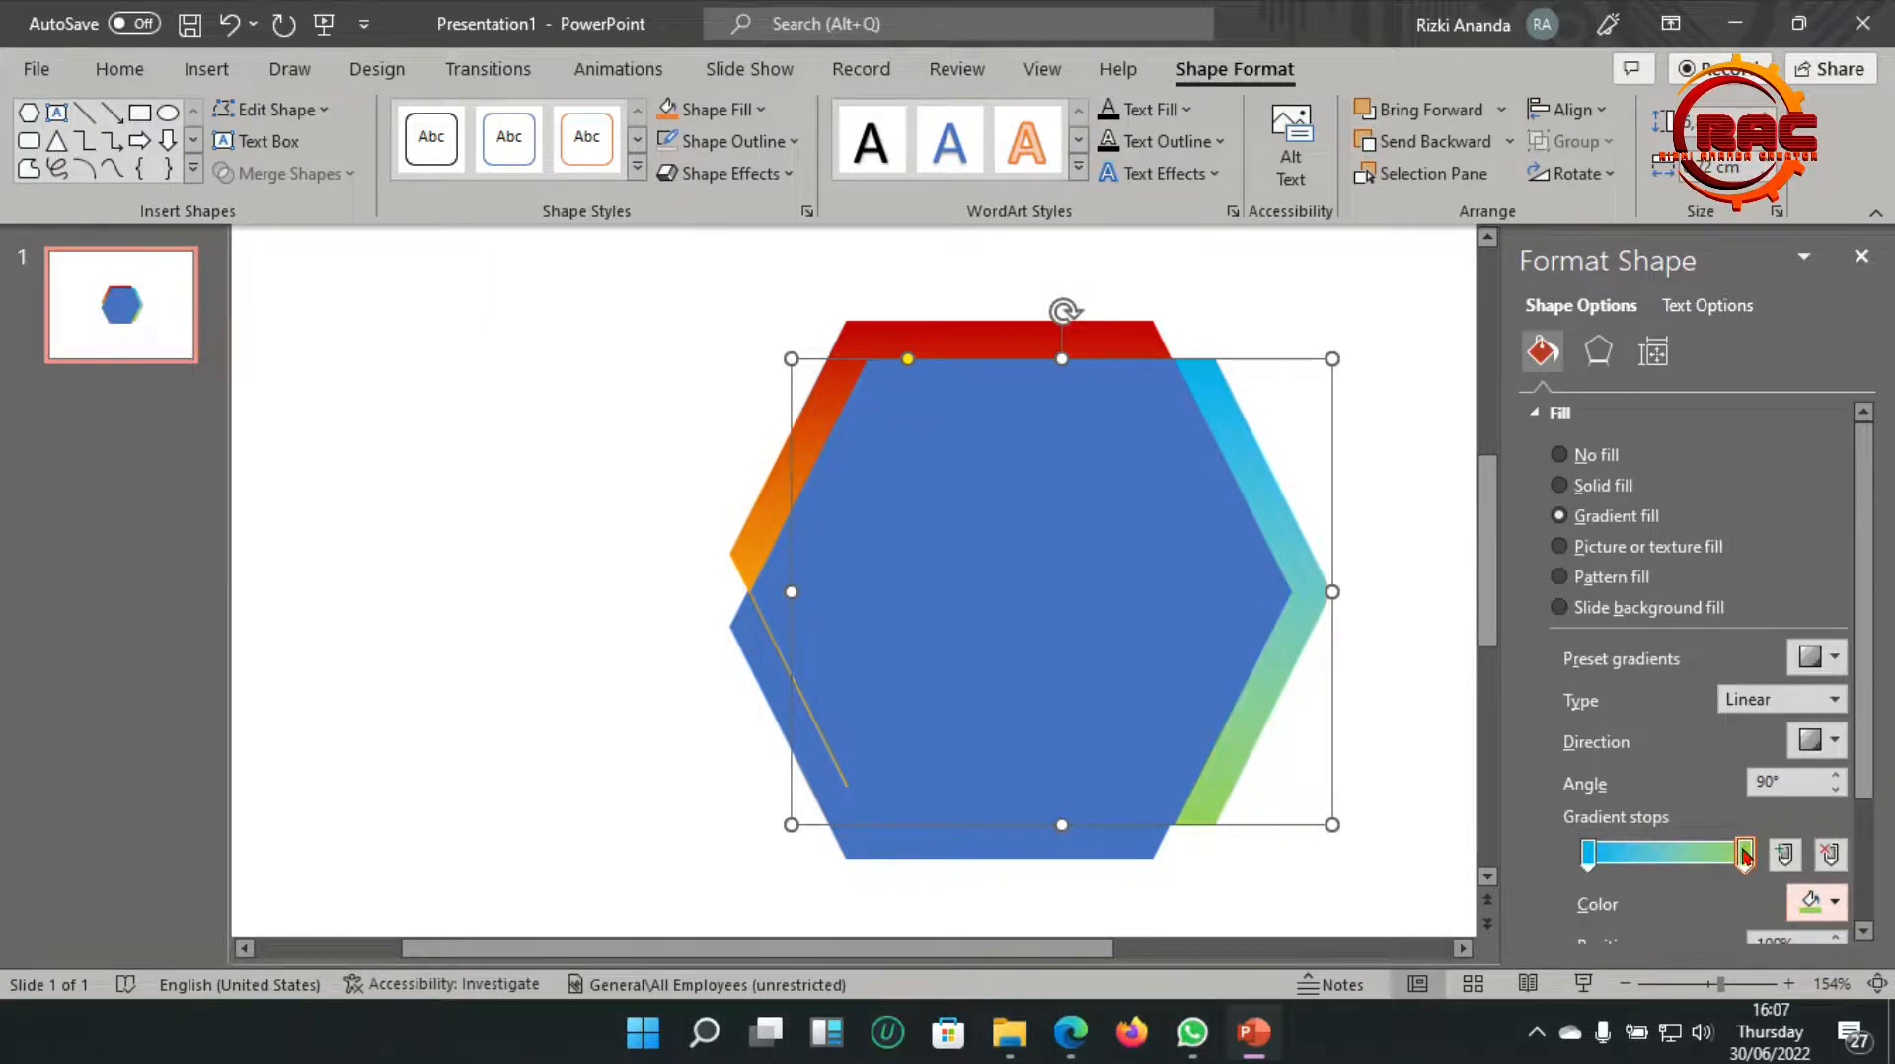
Move the light blue gradient stop of the right-offset hexagon to 36%
drag(1589, 854, 1644, 865)
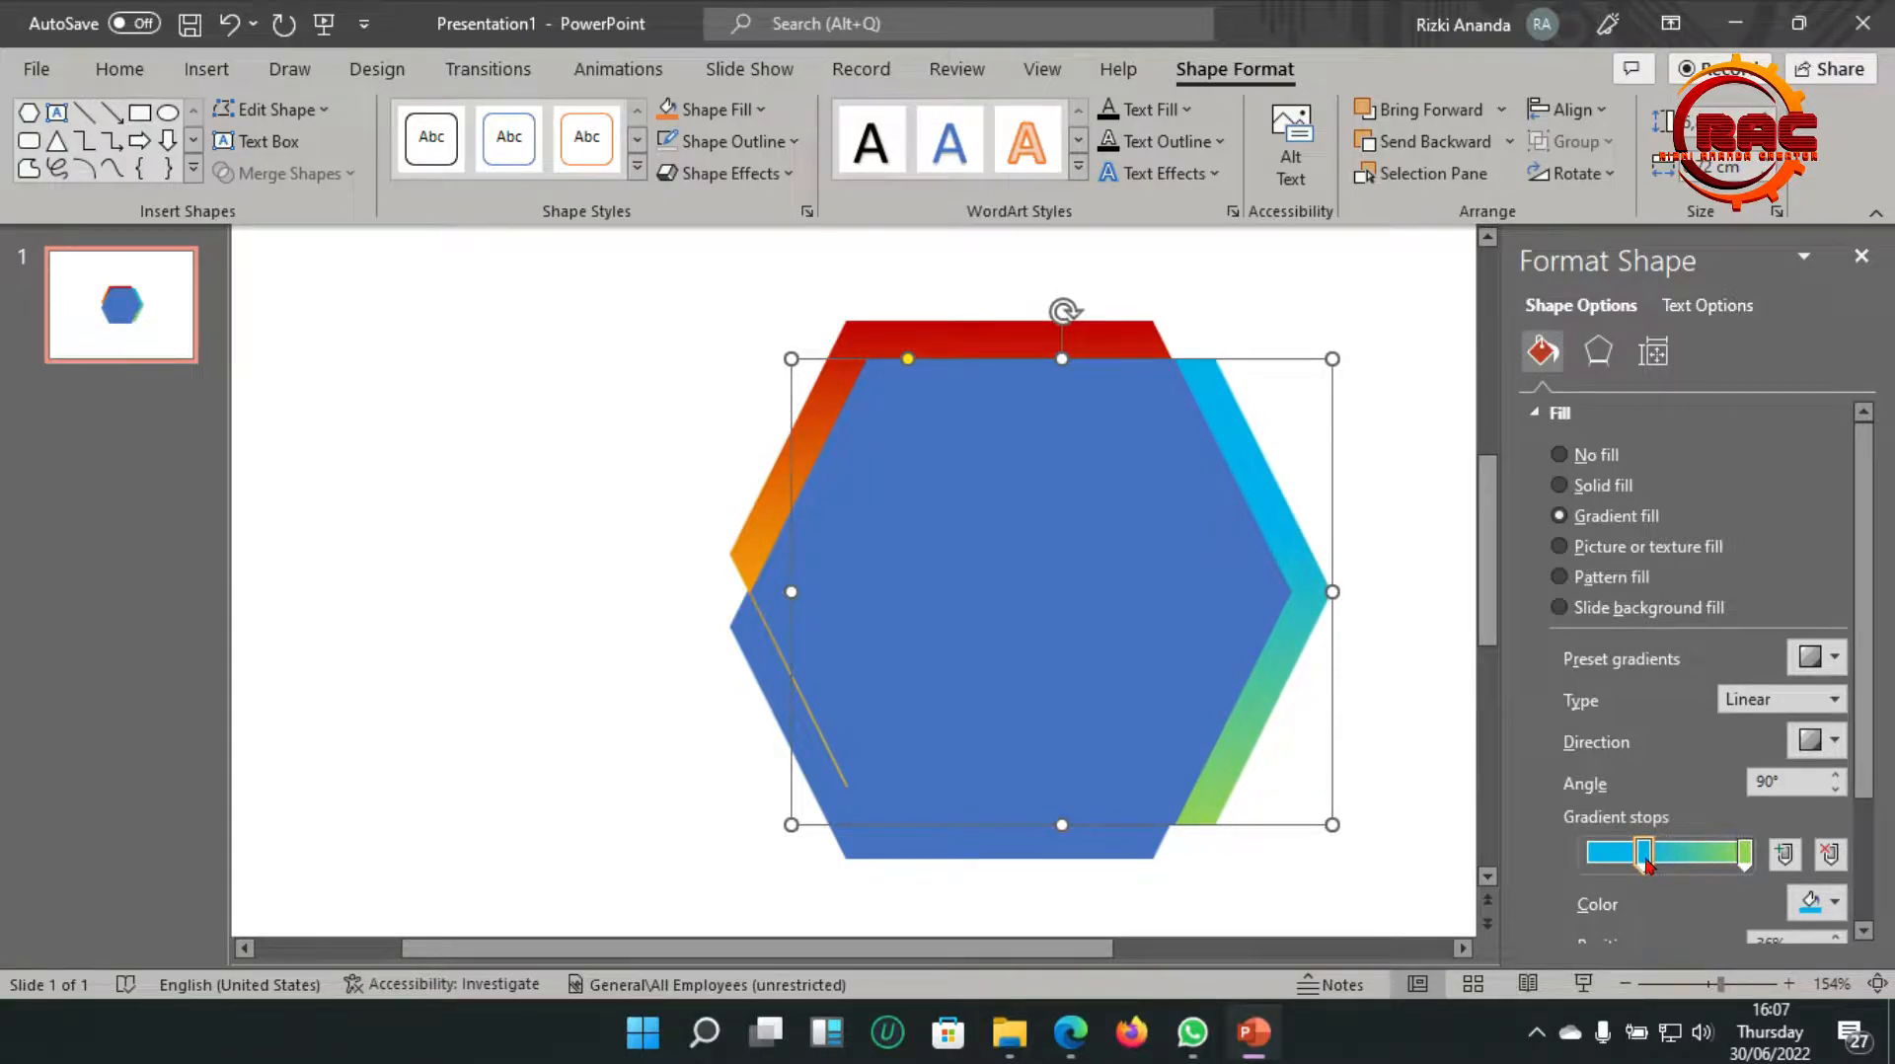
Apply a gradient fill to the hexagon offset toward the bottom, coloring its first stop purple and its last stop red
click(755, 680)
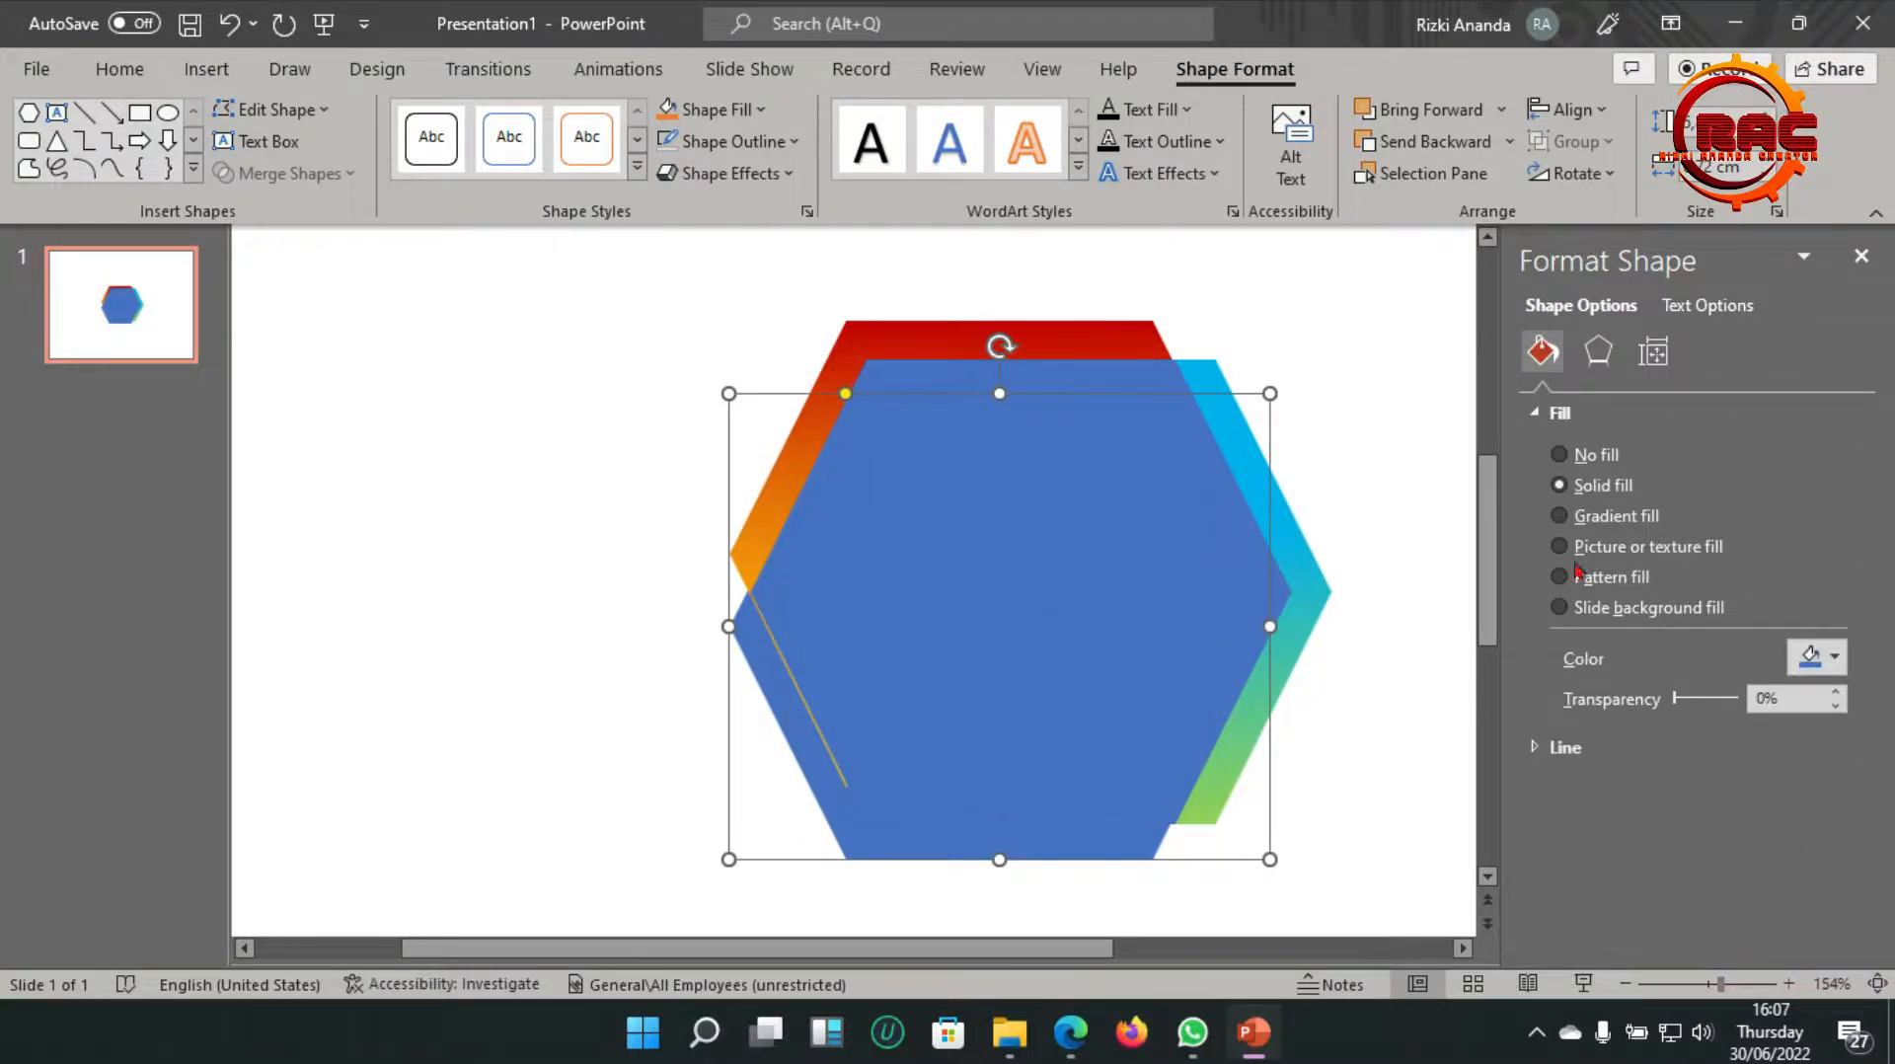
click(1561, 514)
click(1812, 896)
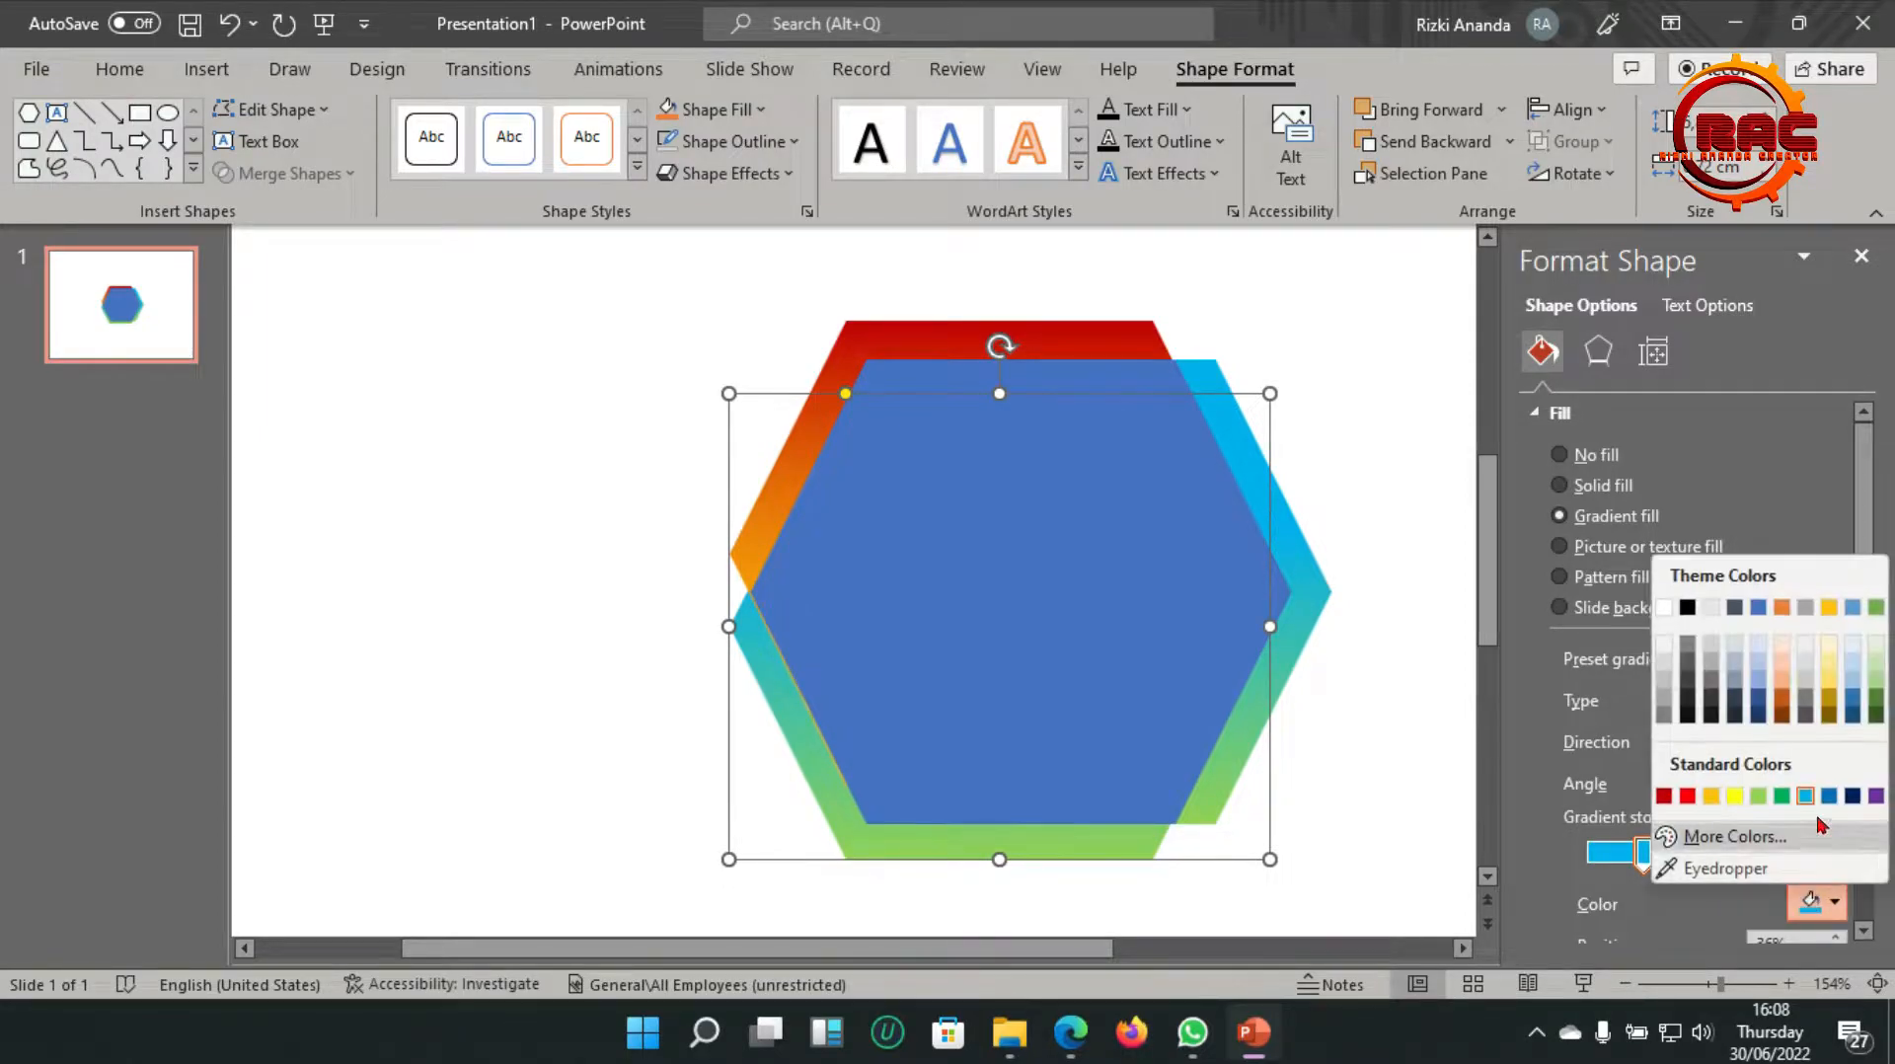
click(1852, 795)
click(1745, 855)
click(1817, 901)
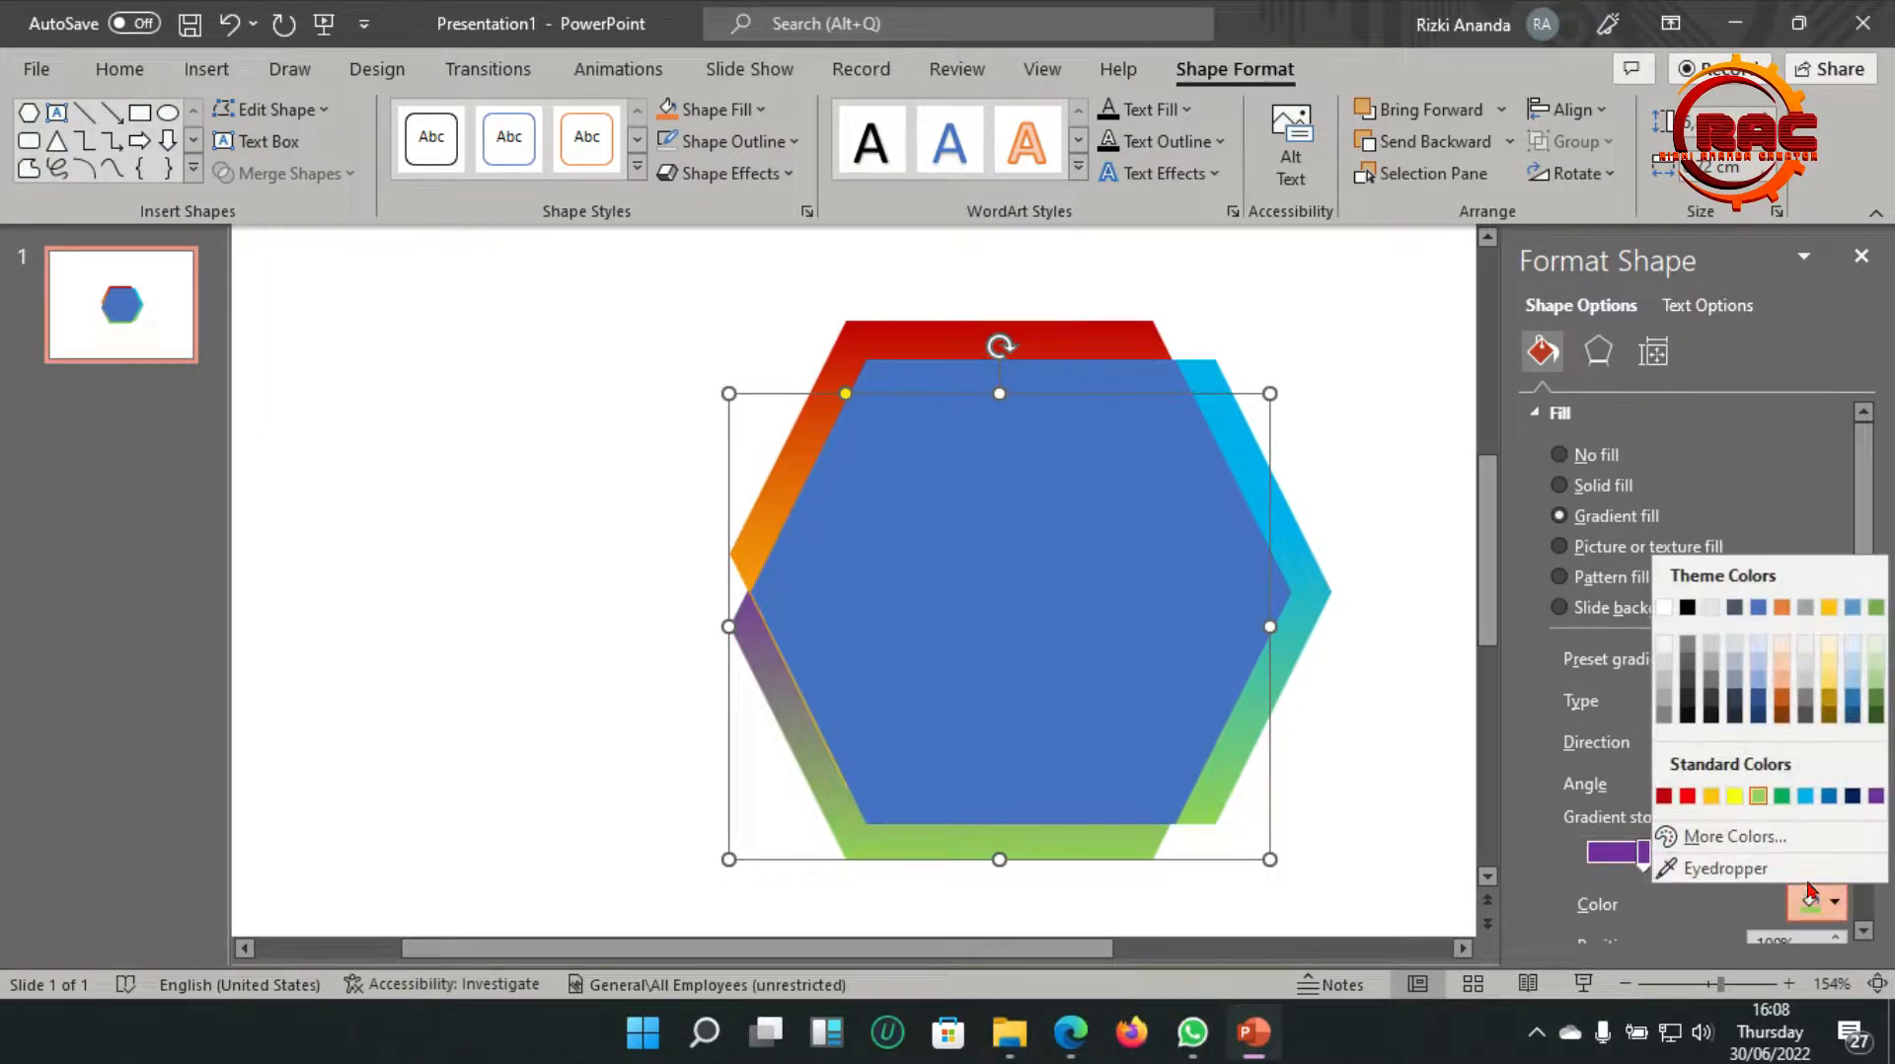
click(1689, 795)
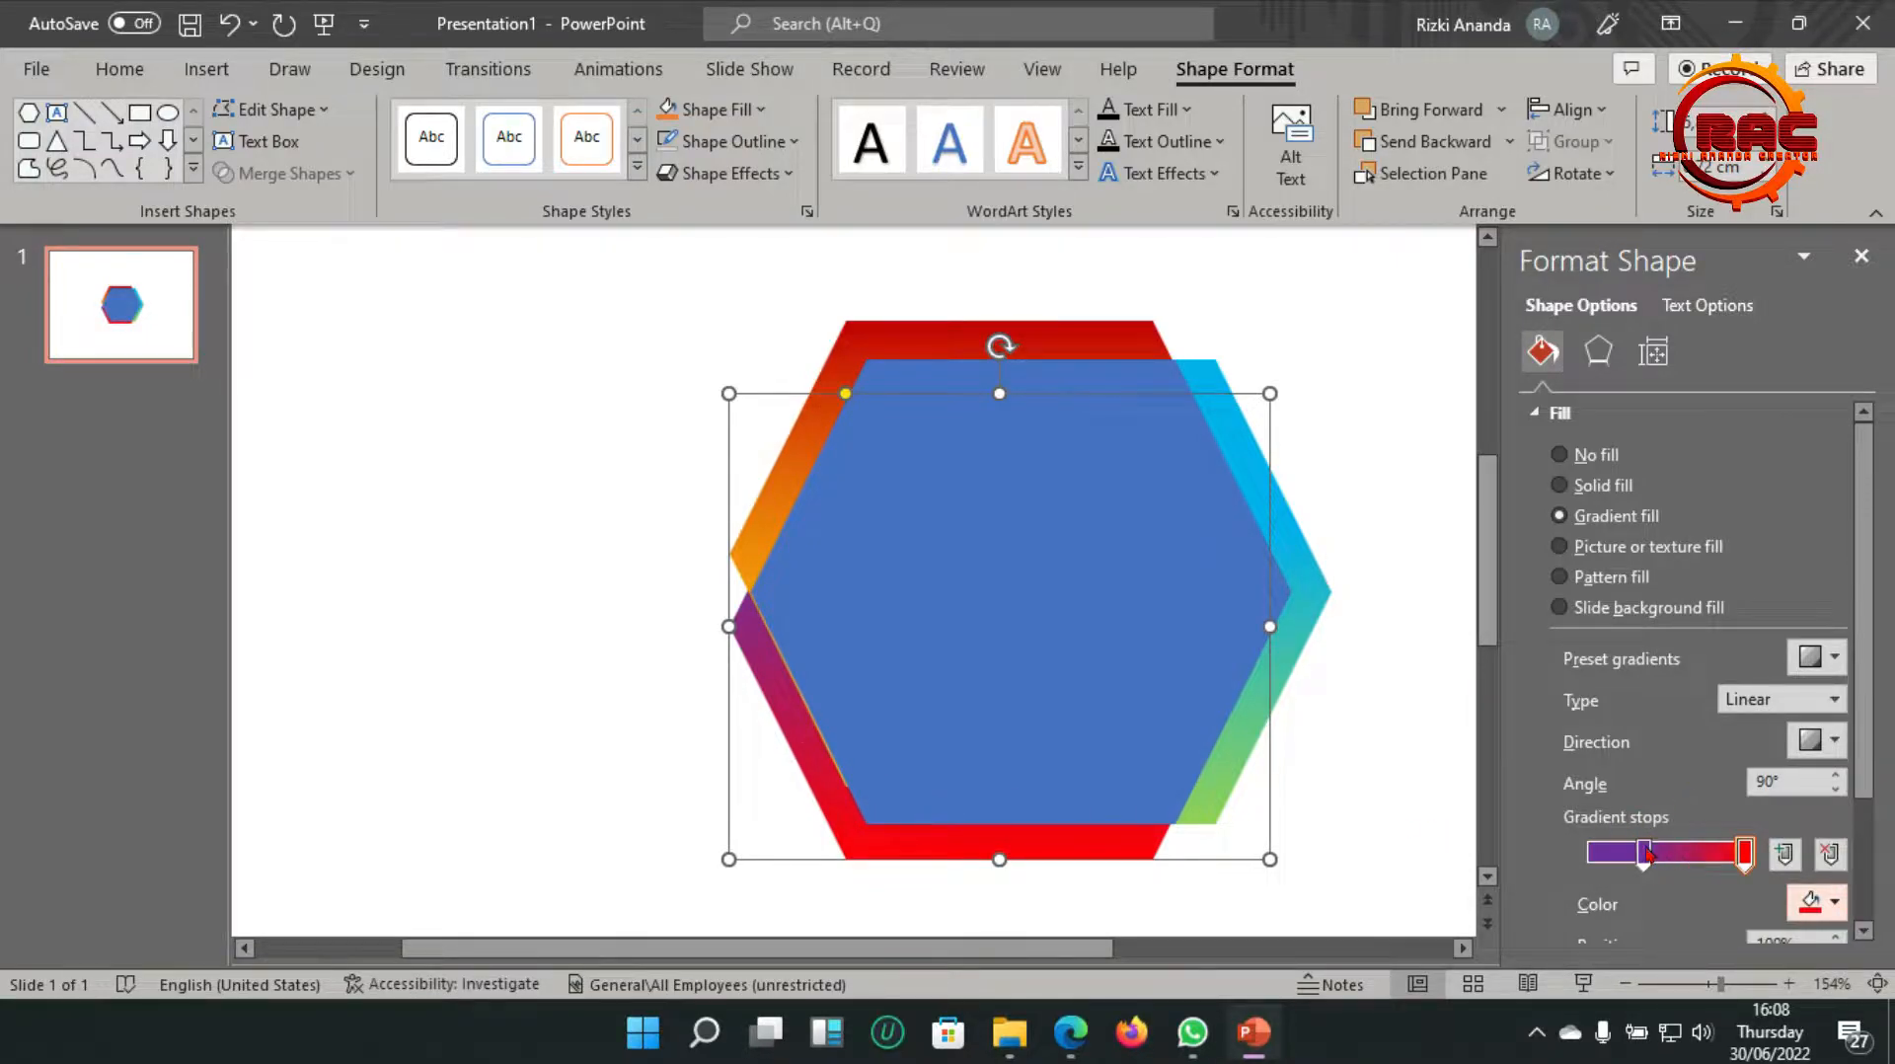
Set the bottom hexagon's gradient type to Rectangular, with the purple stop at 0% and the red stop shifted slightly inward
drag(1744, 855, 1542, 862)
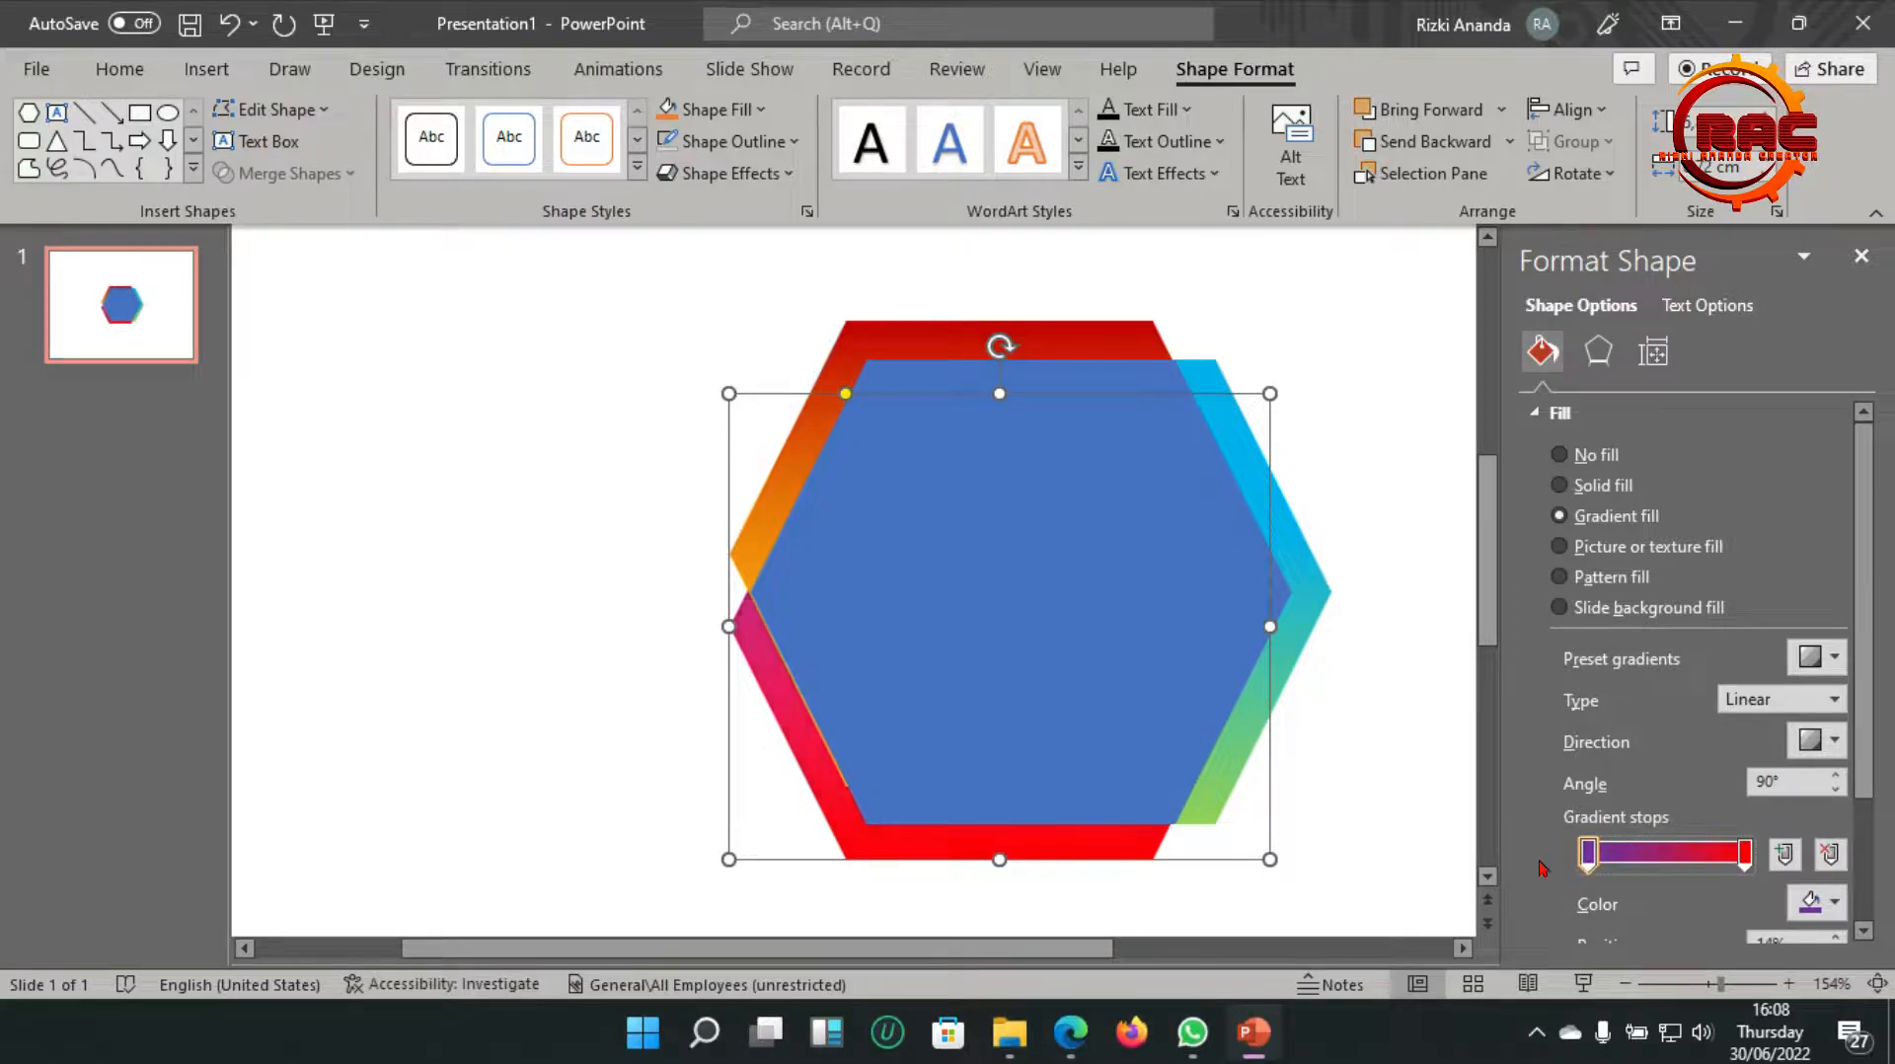
click(1821, 699)
click(1745, 752)
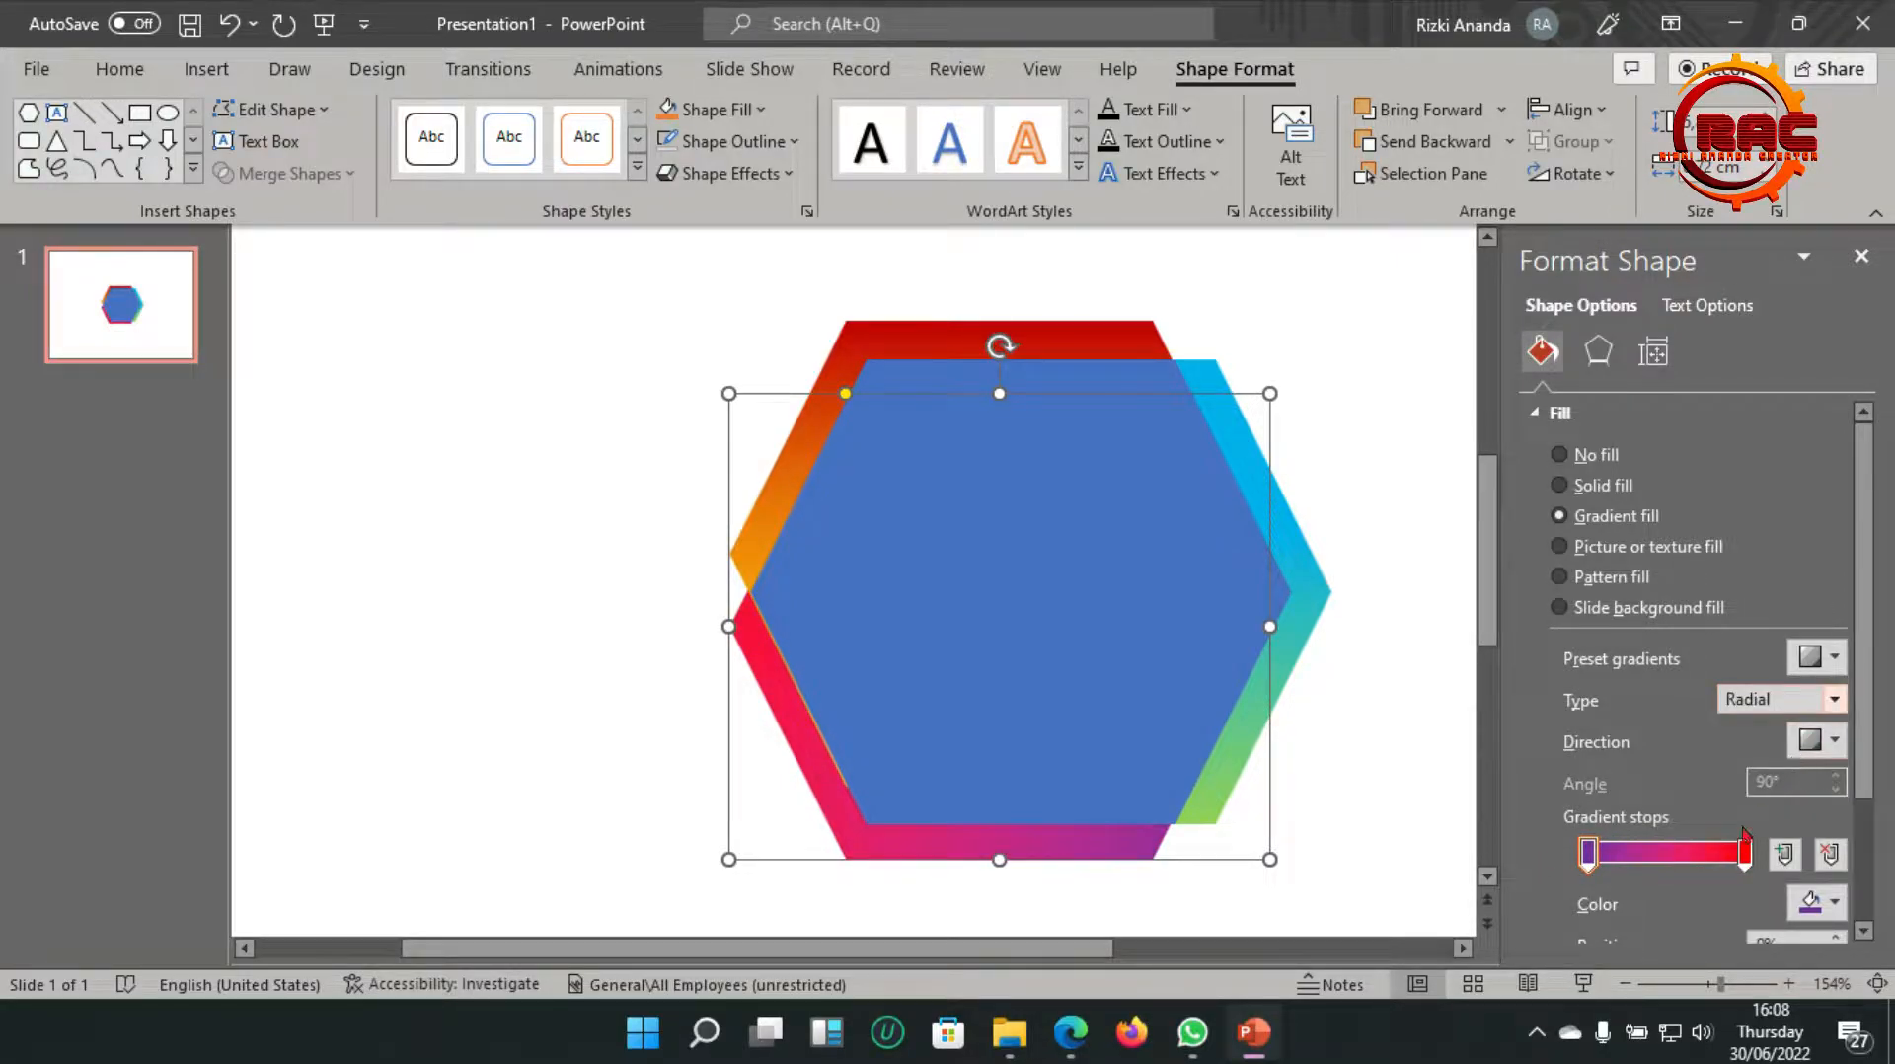
click(1832, 699)
click(1791, 781)
mouse_move(1745, 852)
mouse_down()
mouse_move(1717, 853)
mouse_move(1746, 855)
mouse_up()
click(1431, 634)
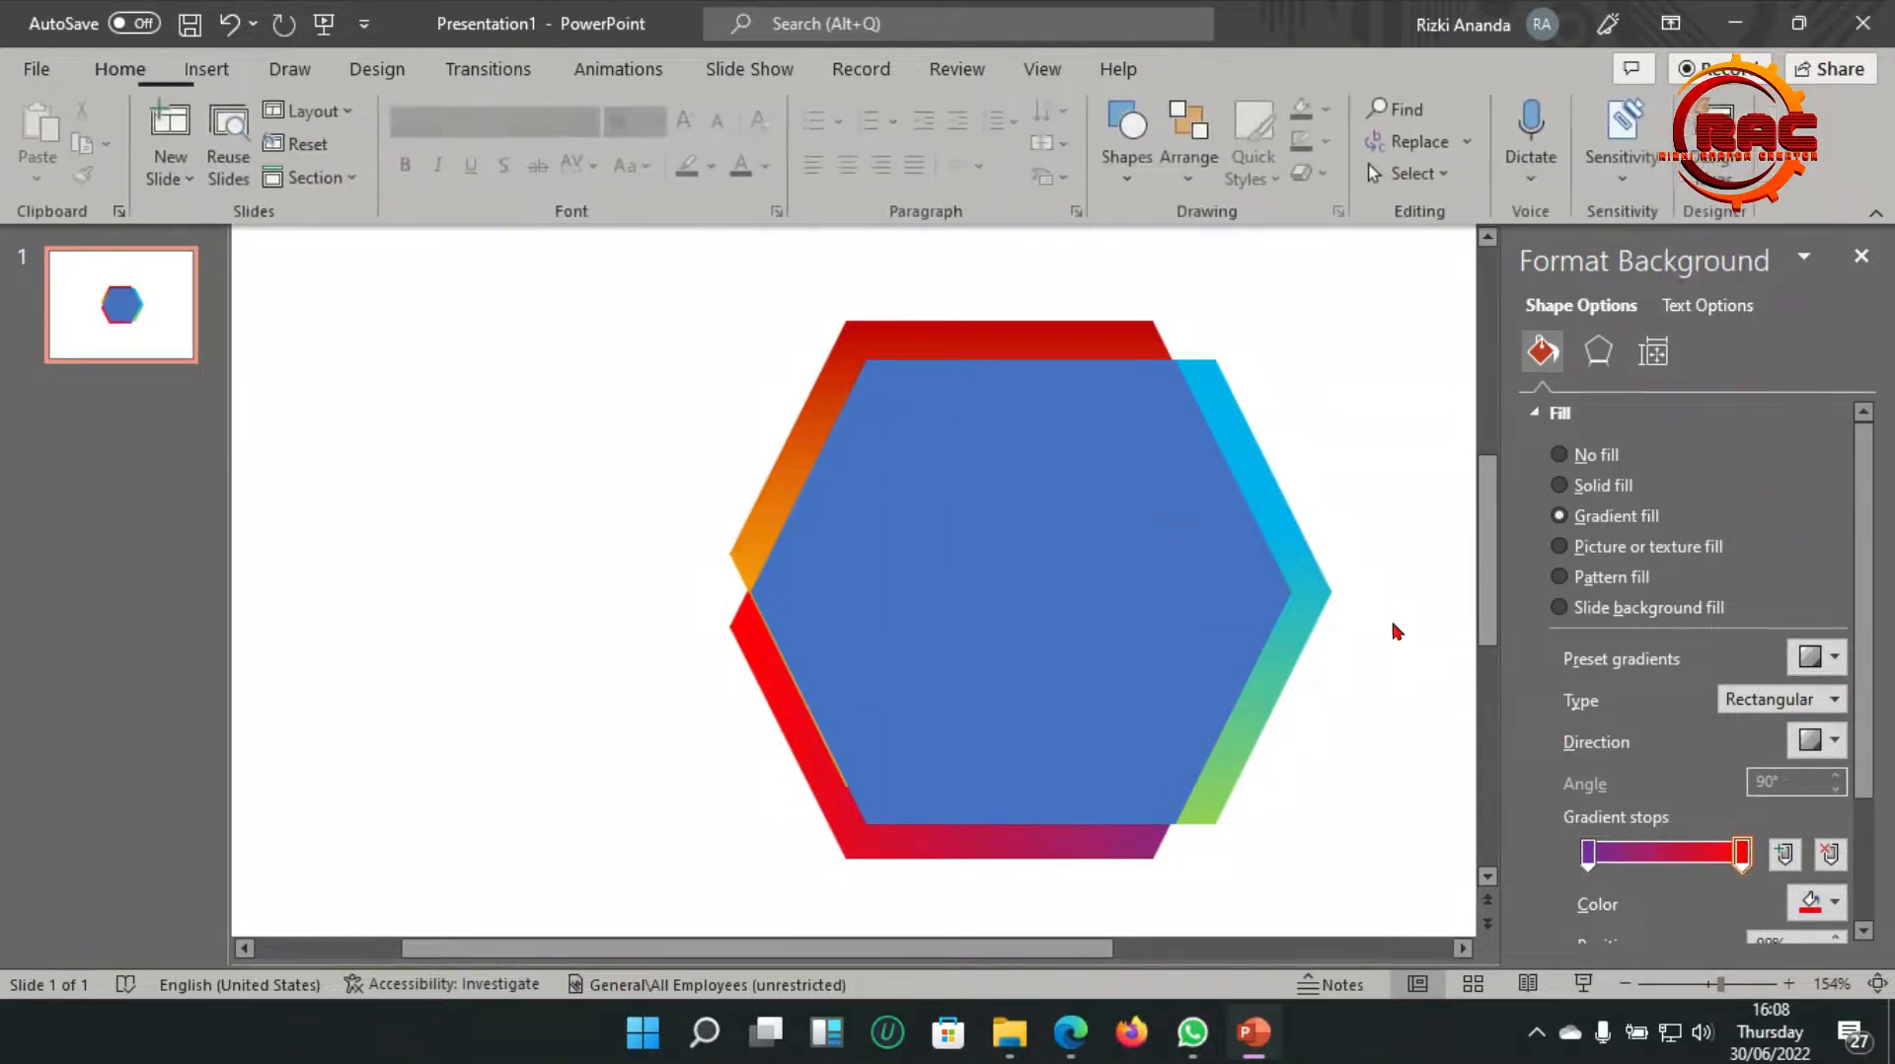
Nudge the red-orange top hexagon slightly down and to the right, closer to the central hexagon
click(856, 341)
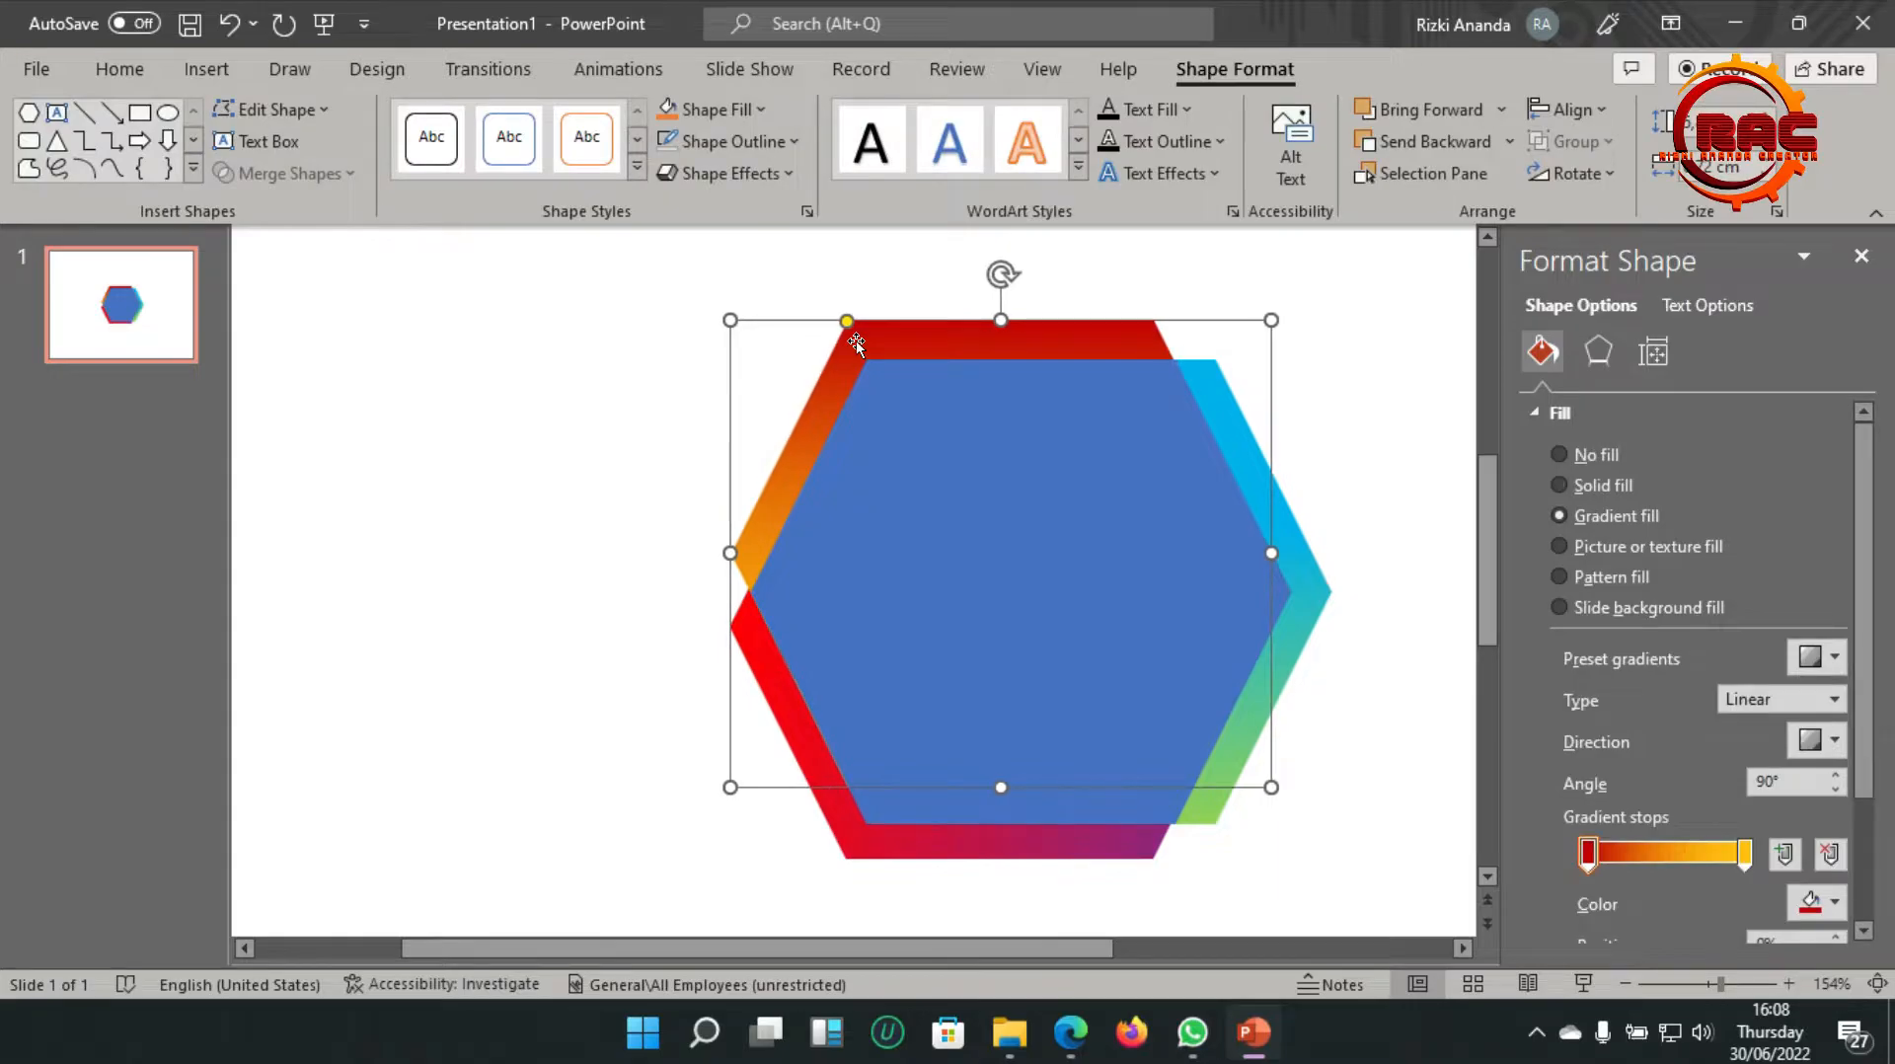
key(ctrl+Down)
key(ctrl+Right)
key(ctrl+Right)
key(ctrl+Down)
key(ctrl+Down)
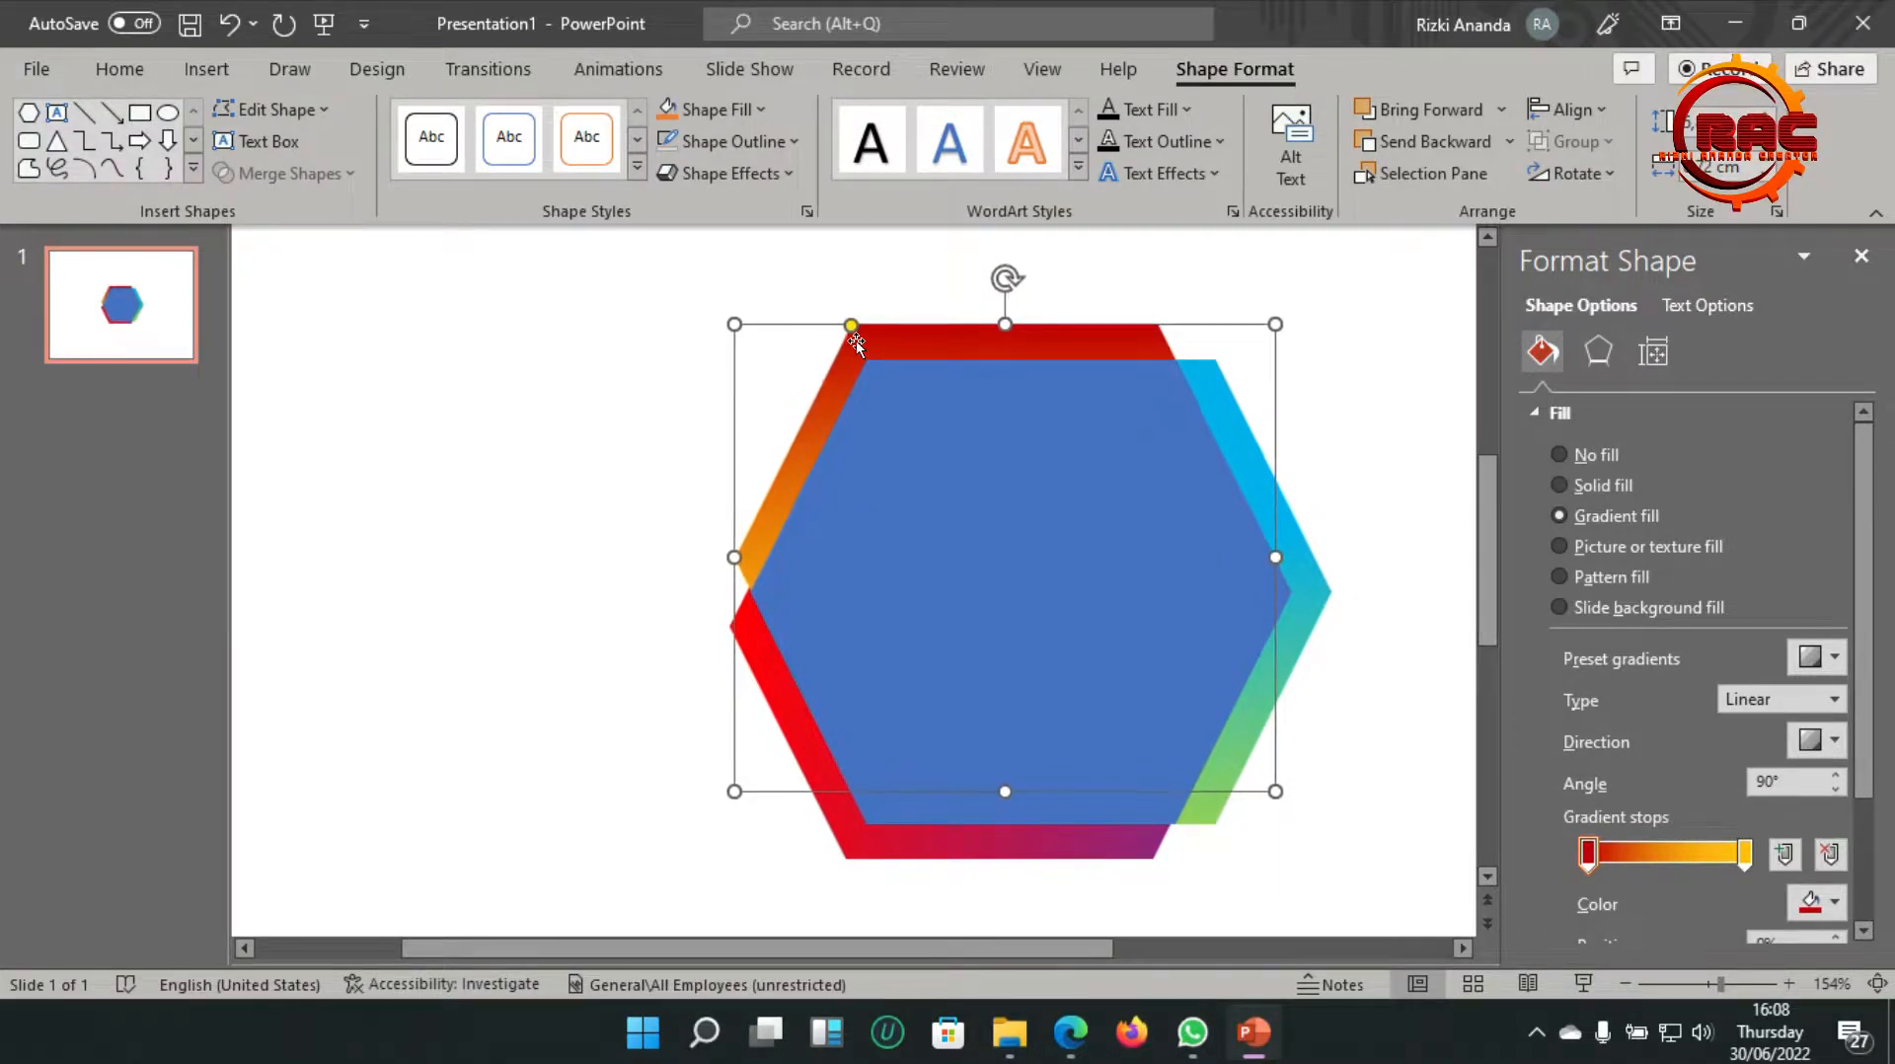
Add a text box with the bold, centered text CONTACT near the slide's top edge, centered above the hexagon
click(1057, 529)
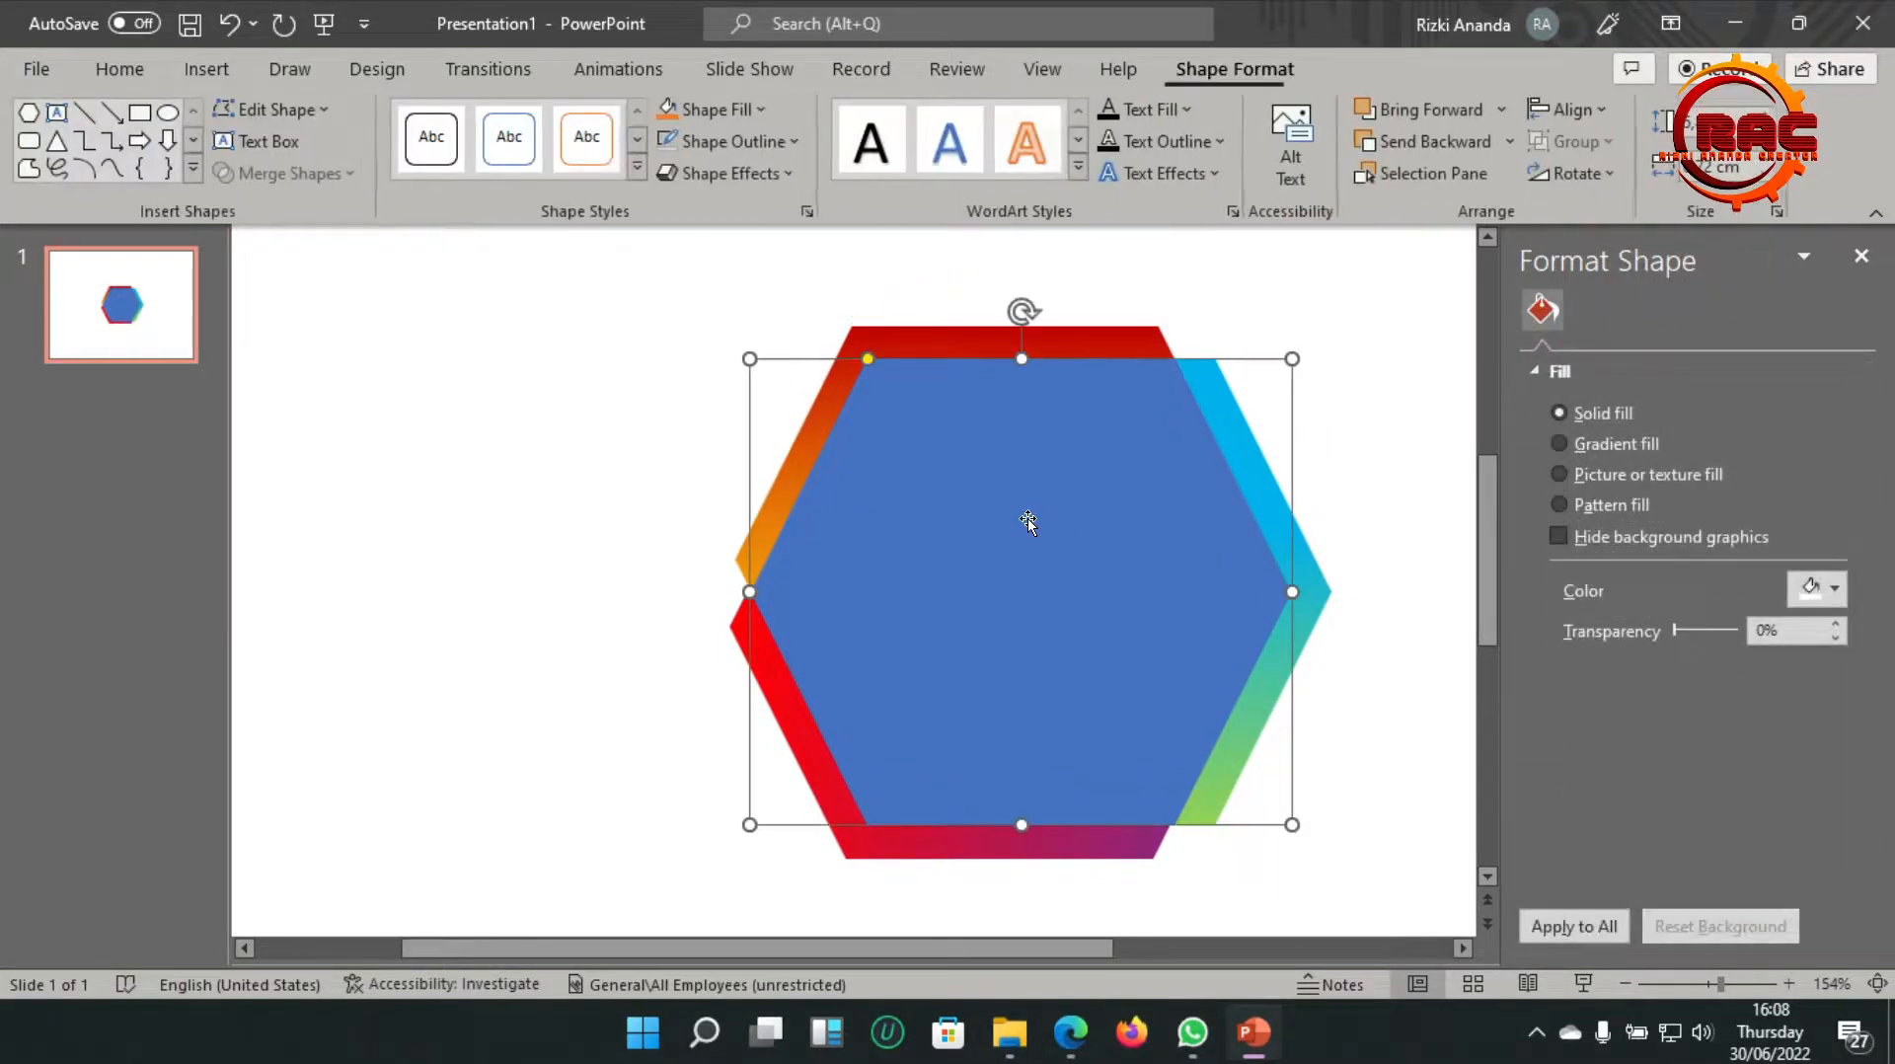
drag(1703, 984, 1684, 987)
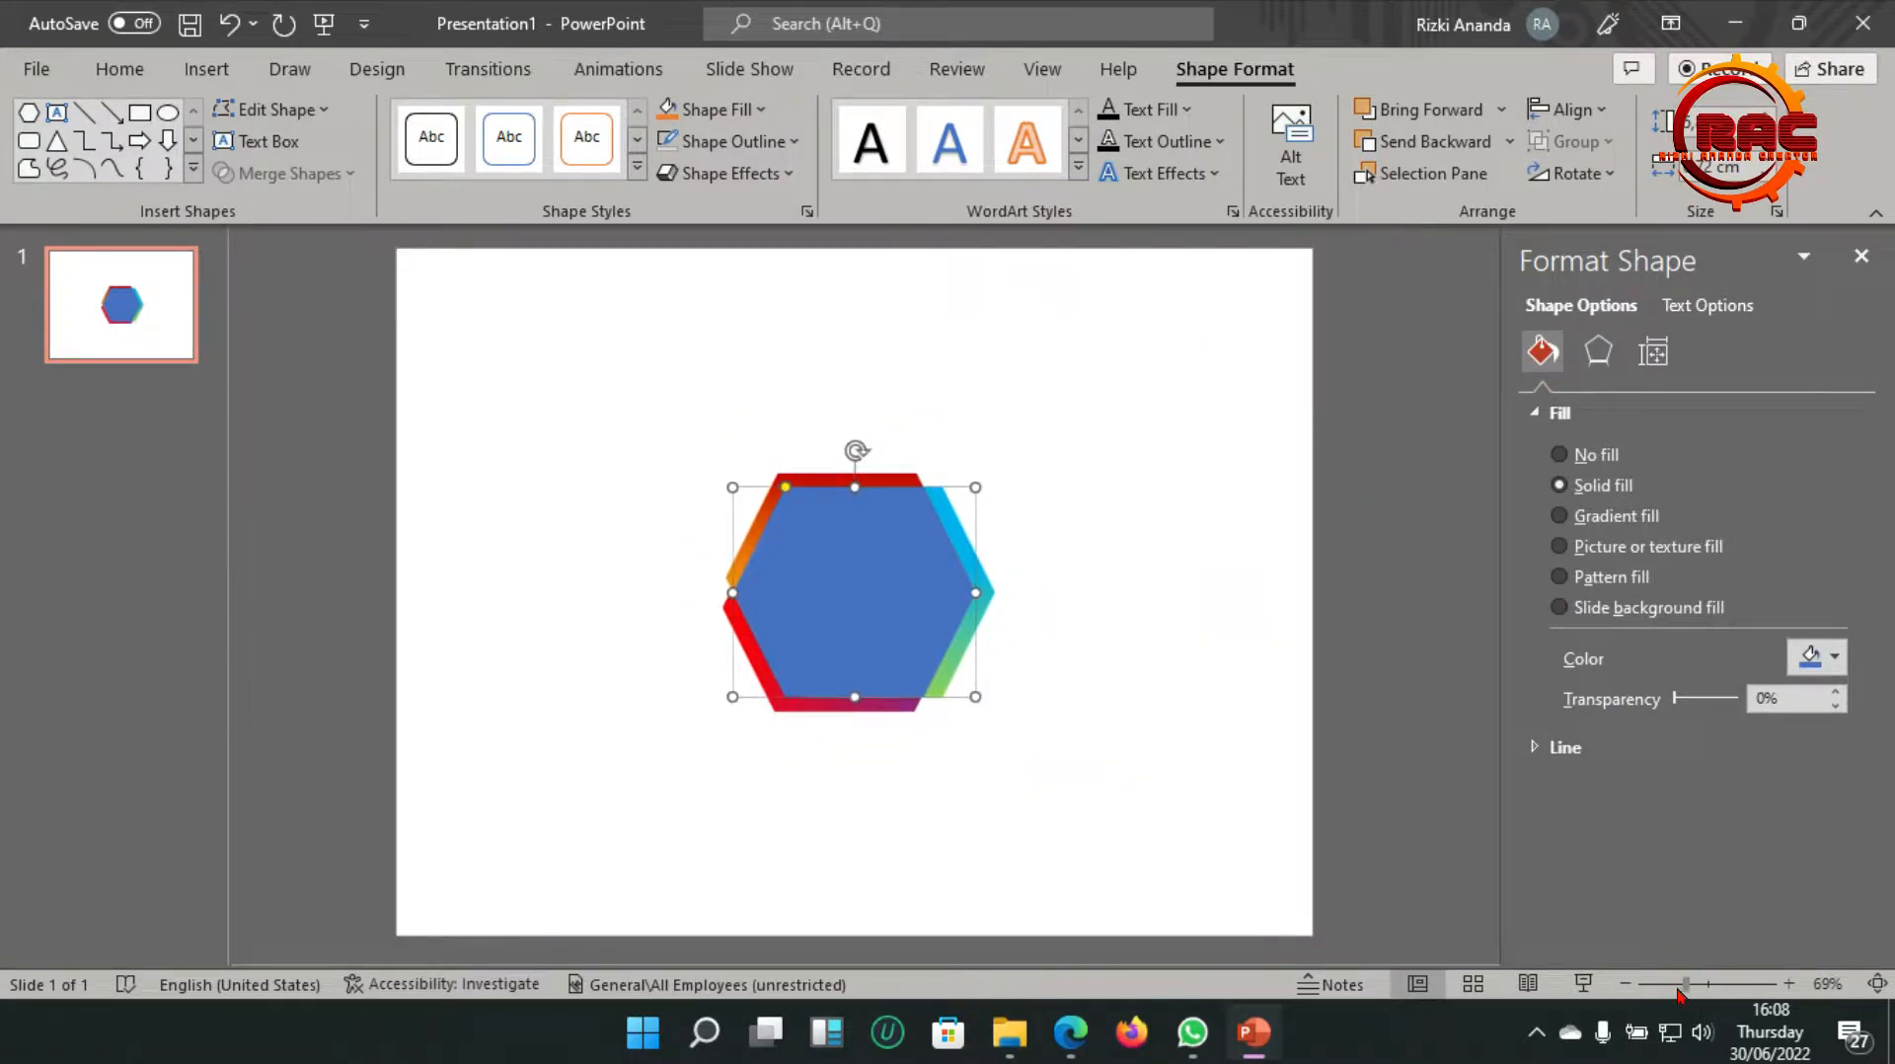
click(66, 114)
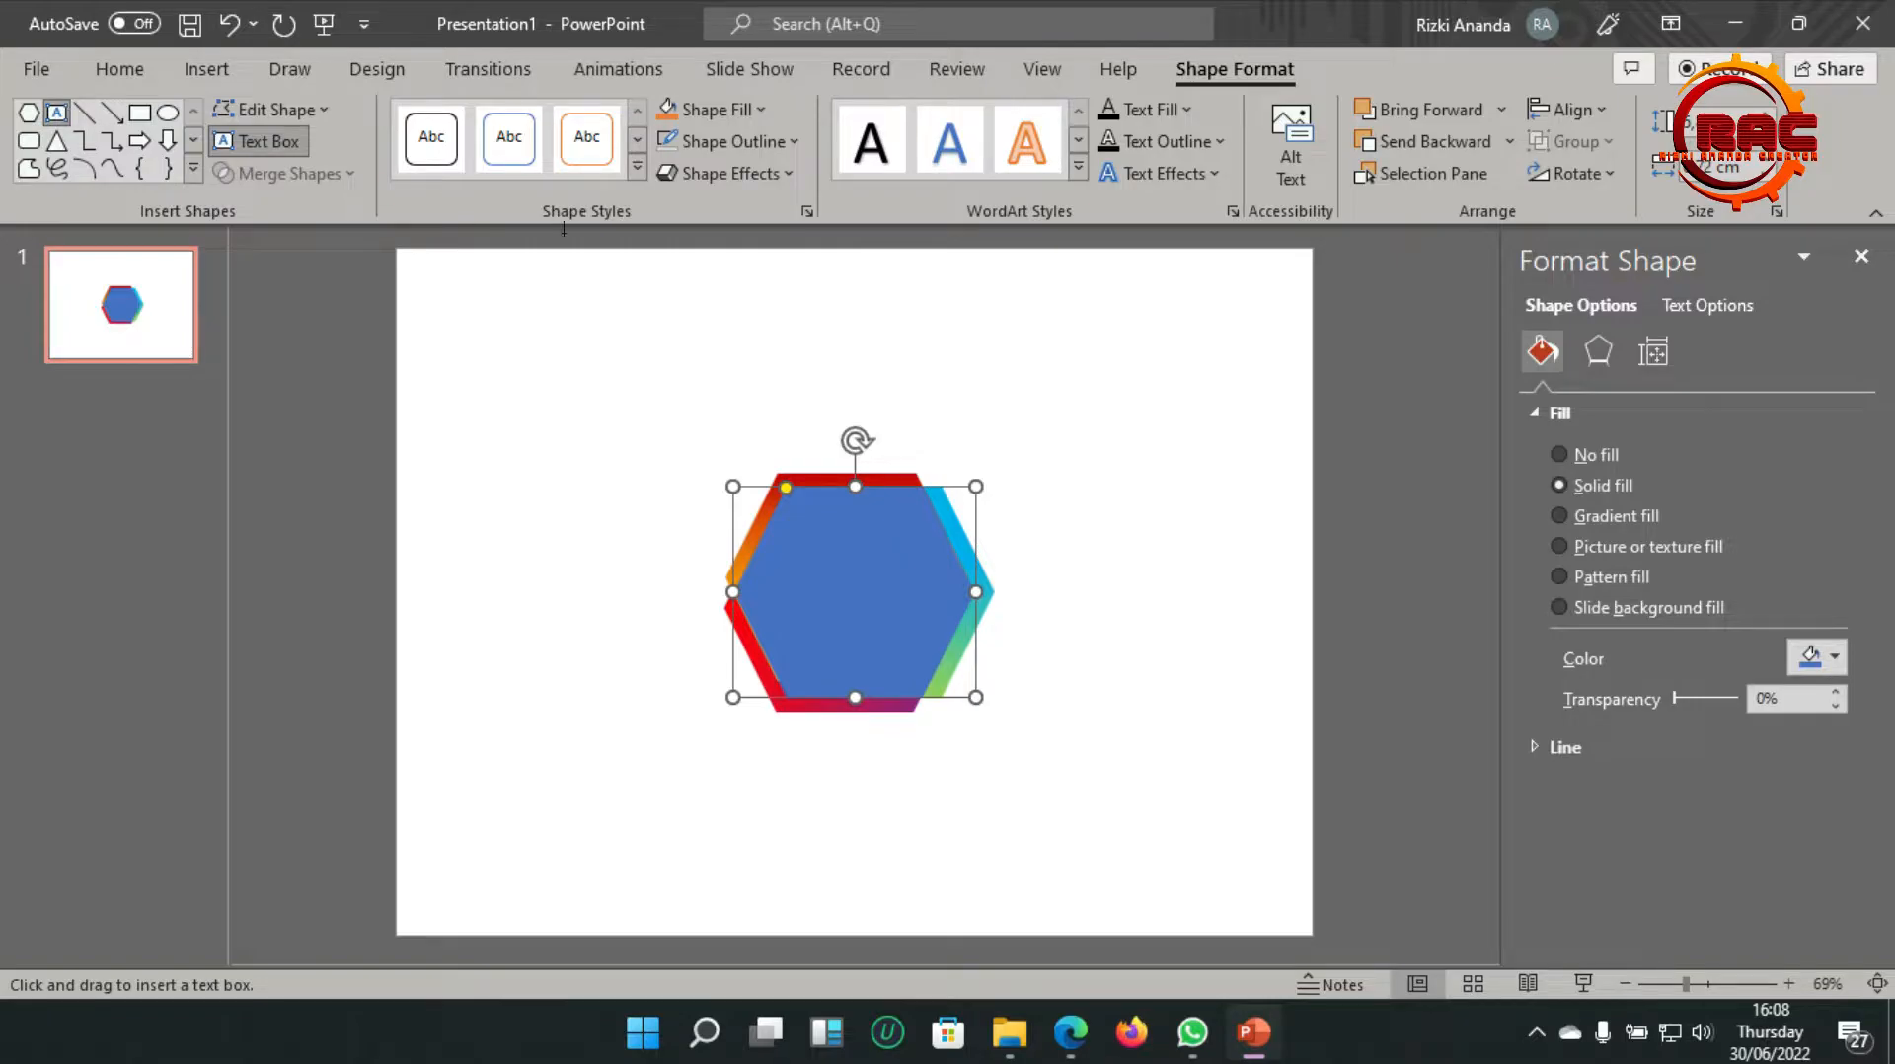
drag(788, 253, 925, 298)
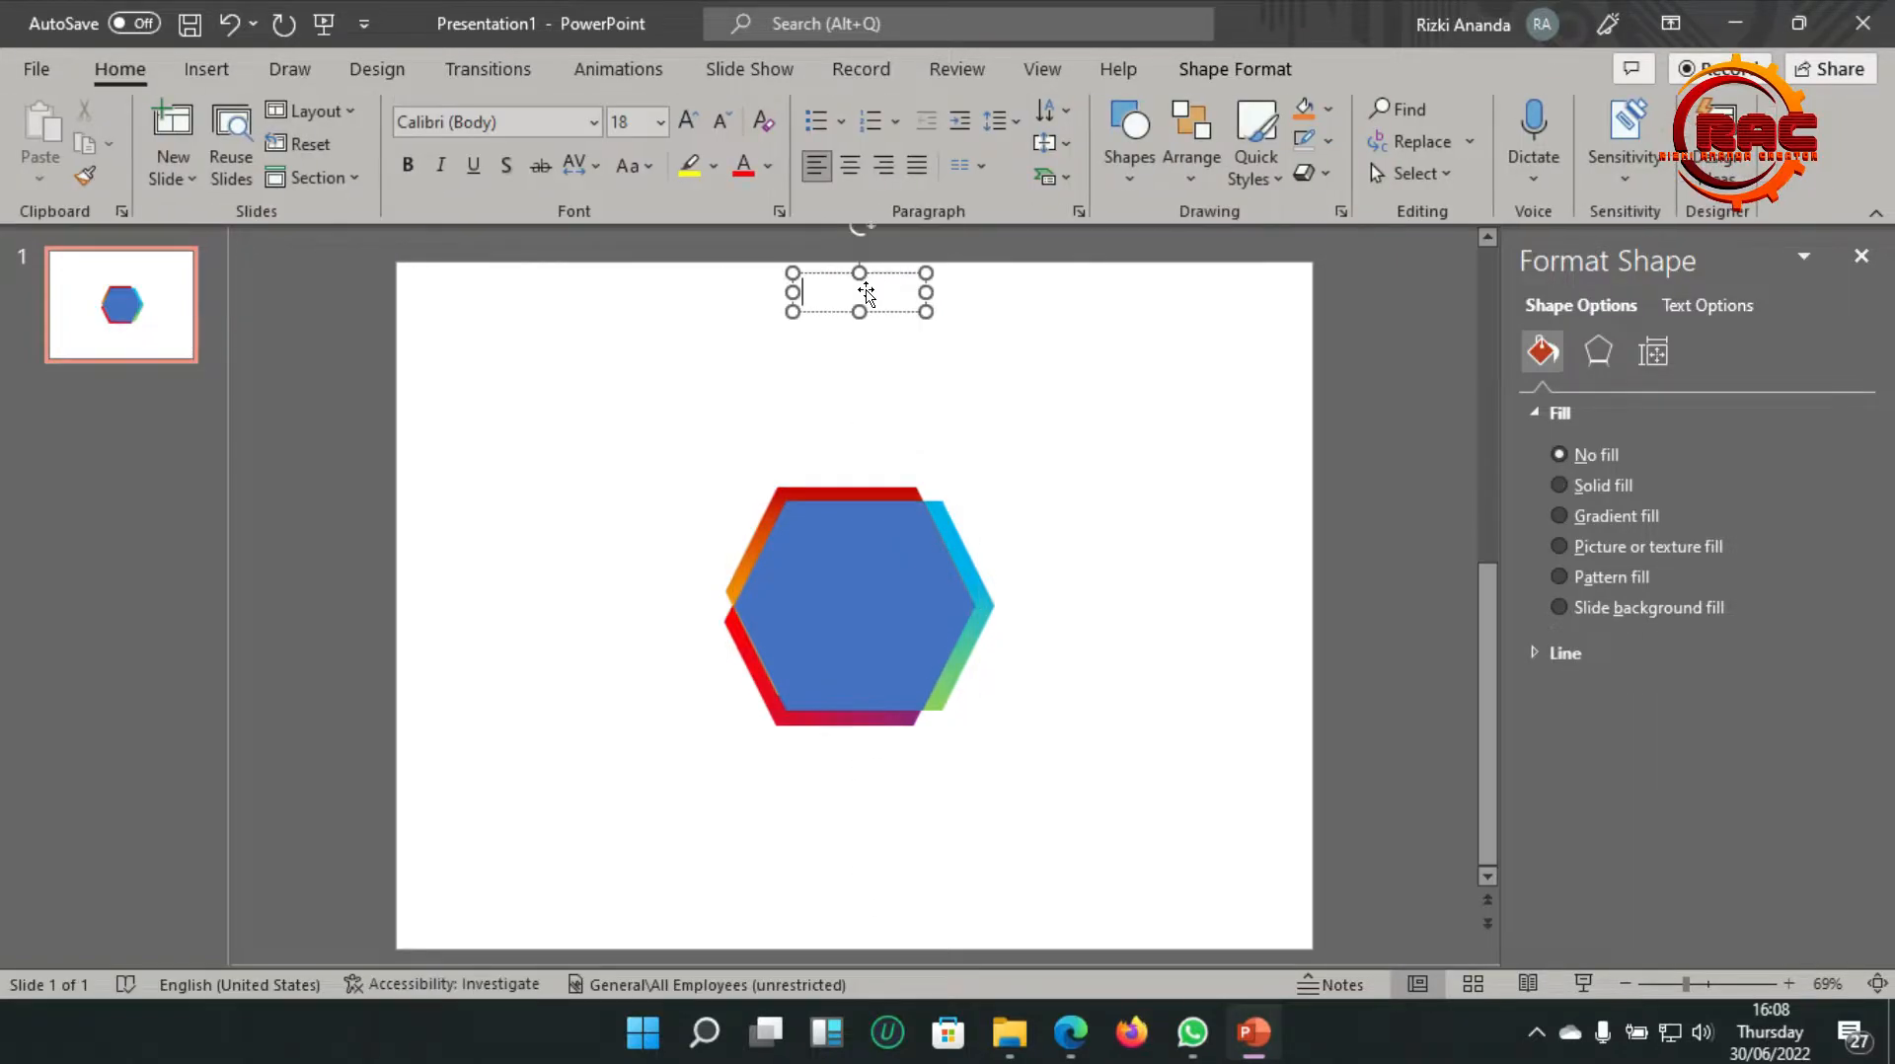
click(847, 169)
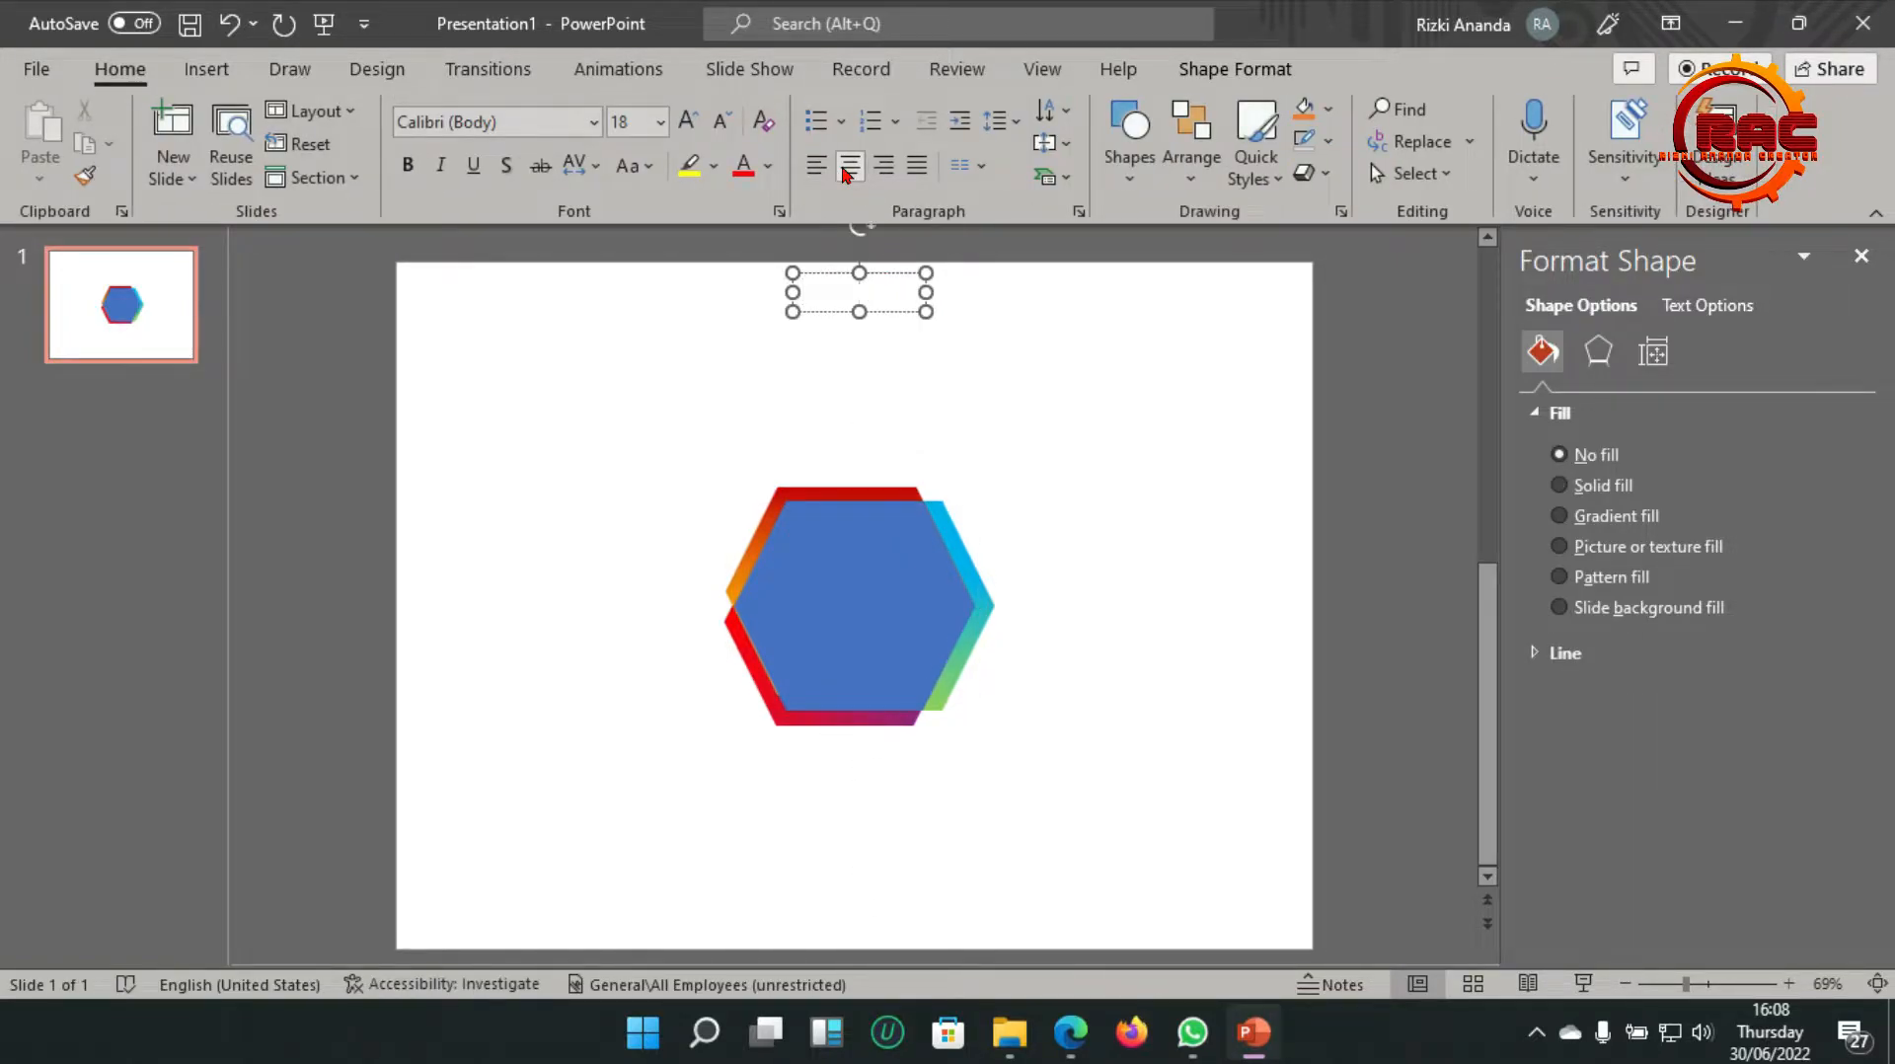
key(ctrl+b)
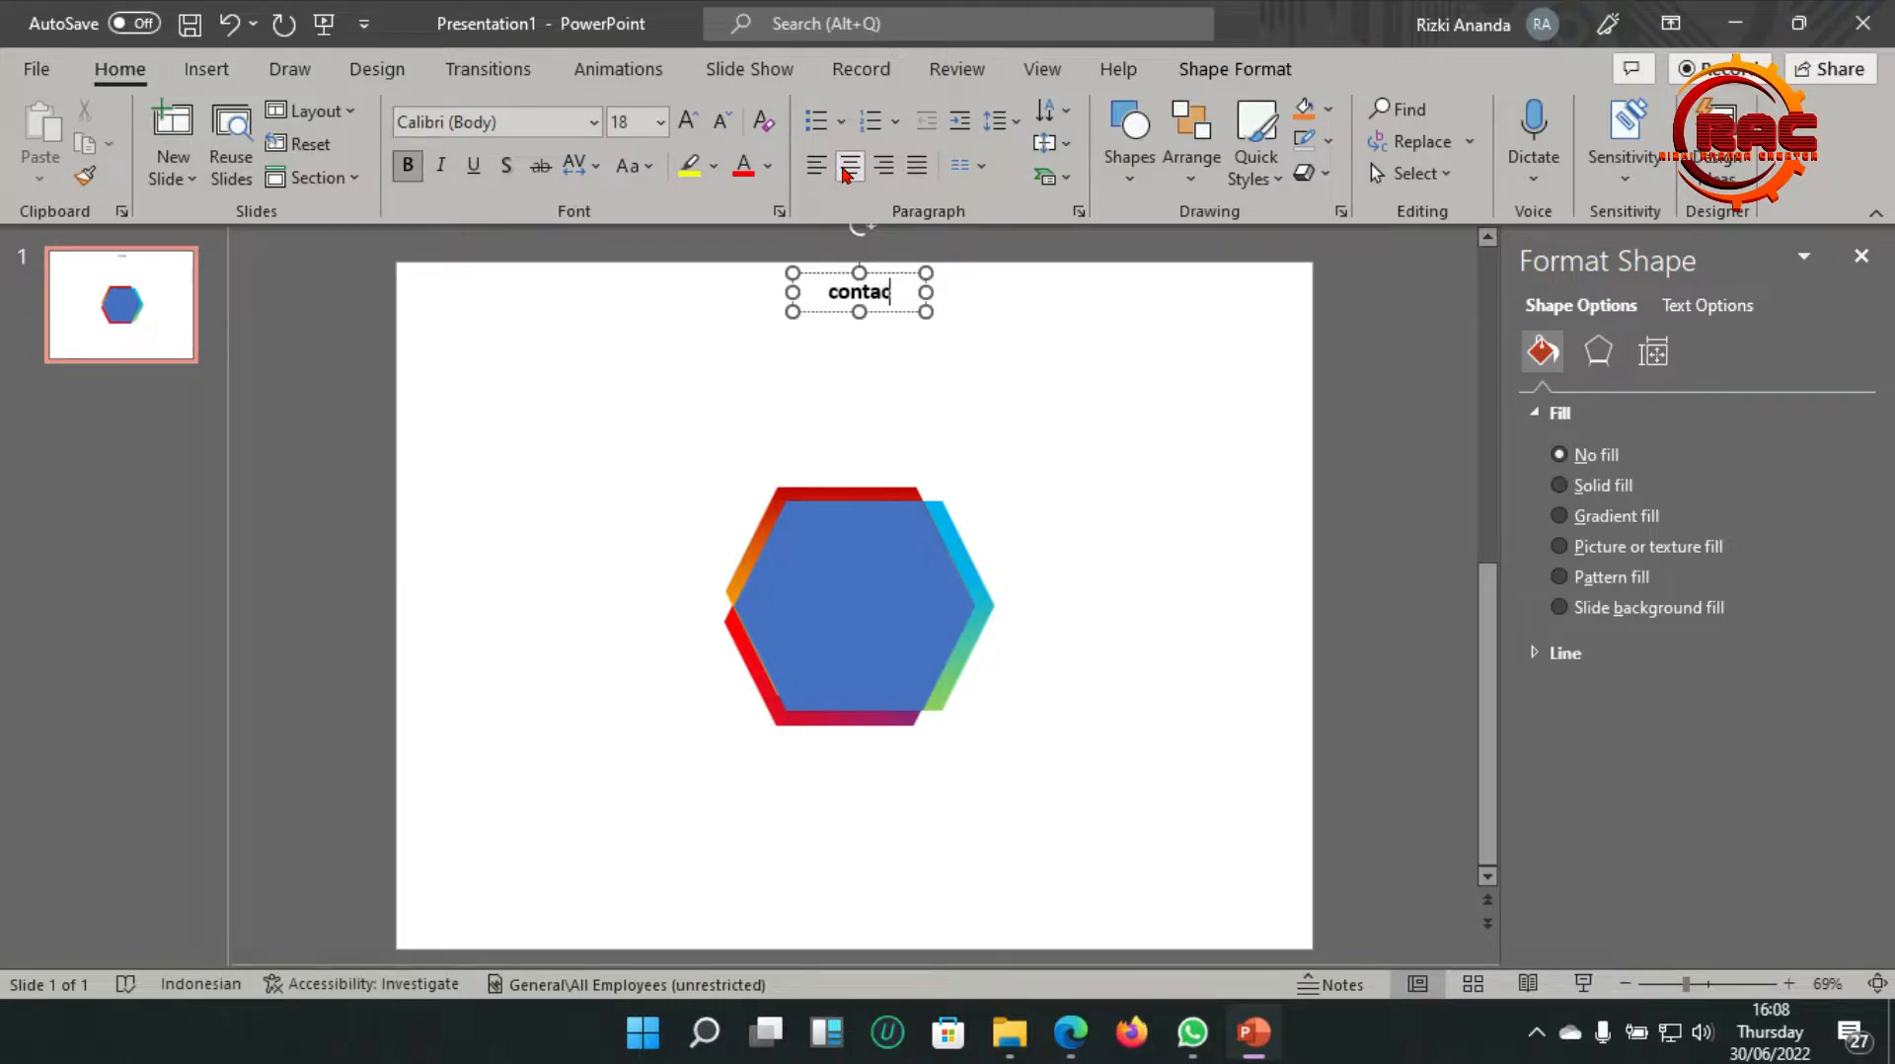
key(ctrl+z)
text(CONTACT)
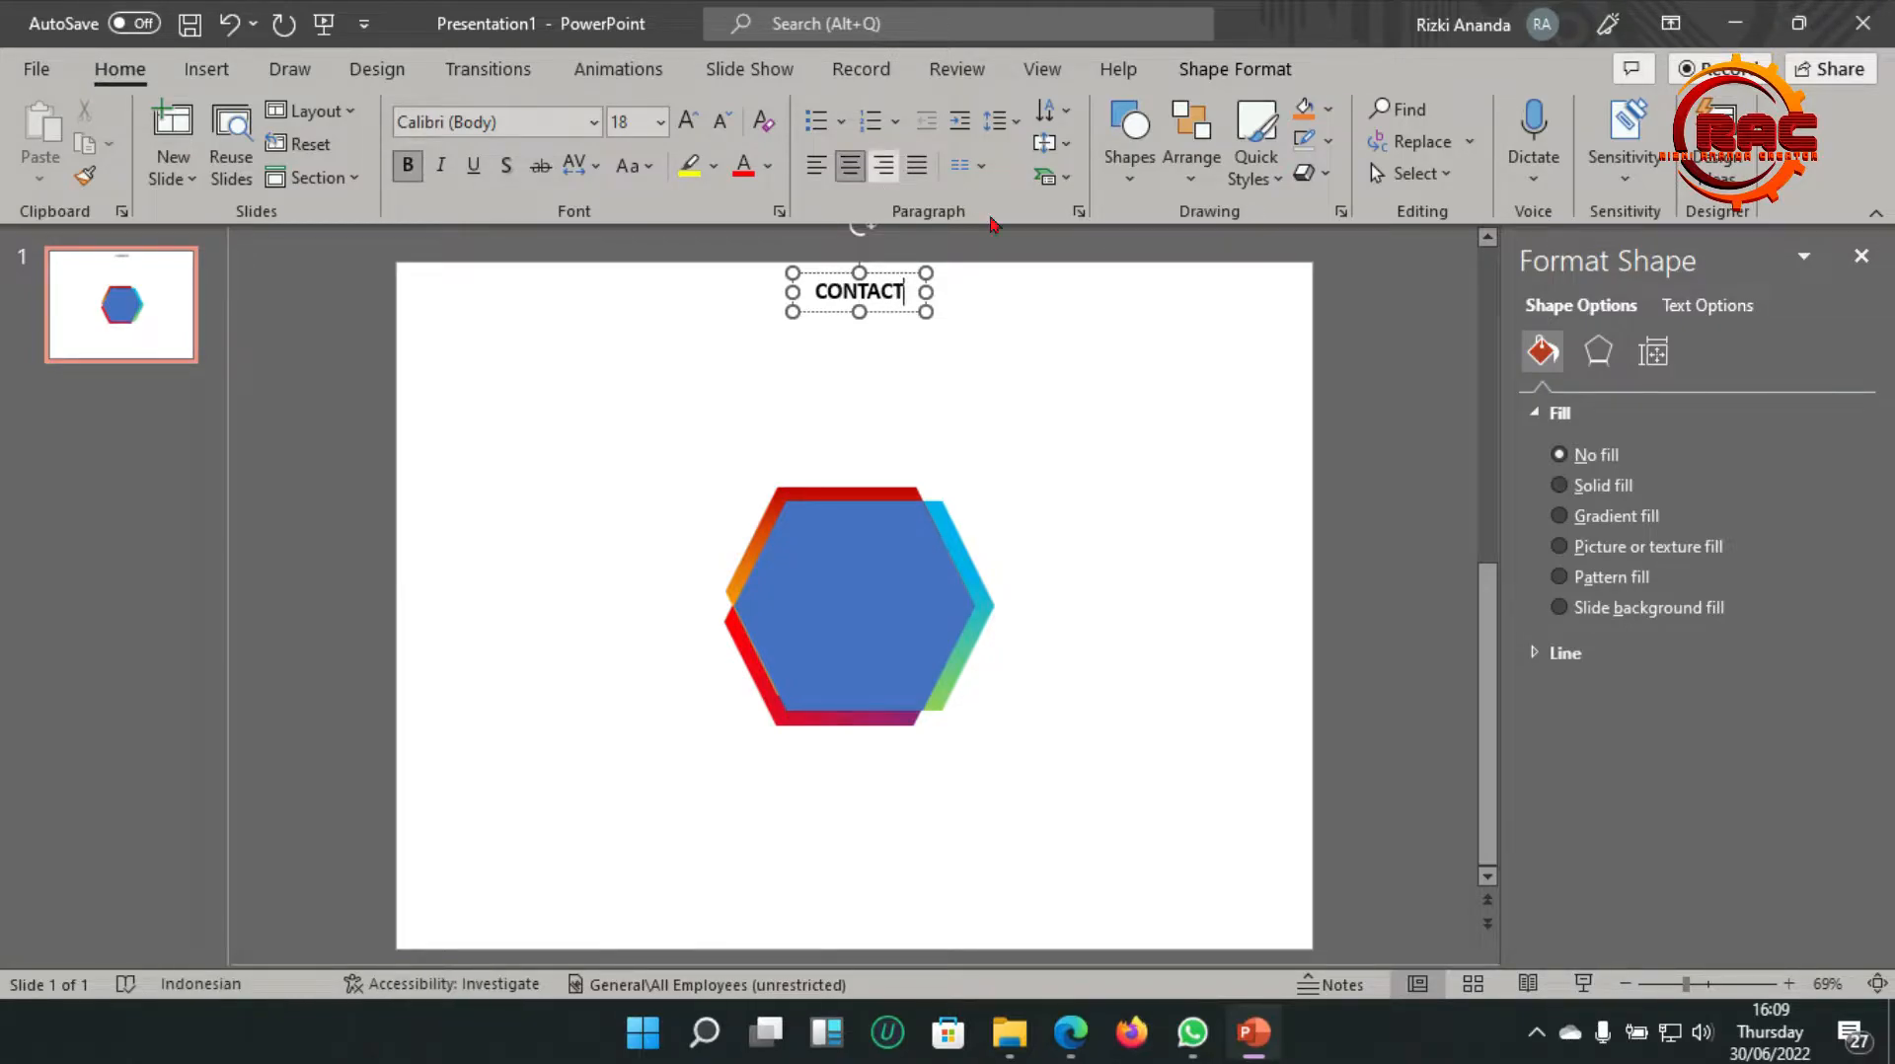
click(857, 314)
mouse_move(891, 290)
mouse_down()
mouse_move(878, 309)
mouse_move(939, 266)
mouse_move(883, 290)
mouse_up()
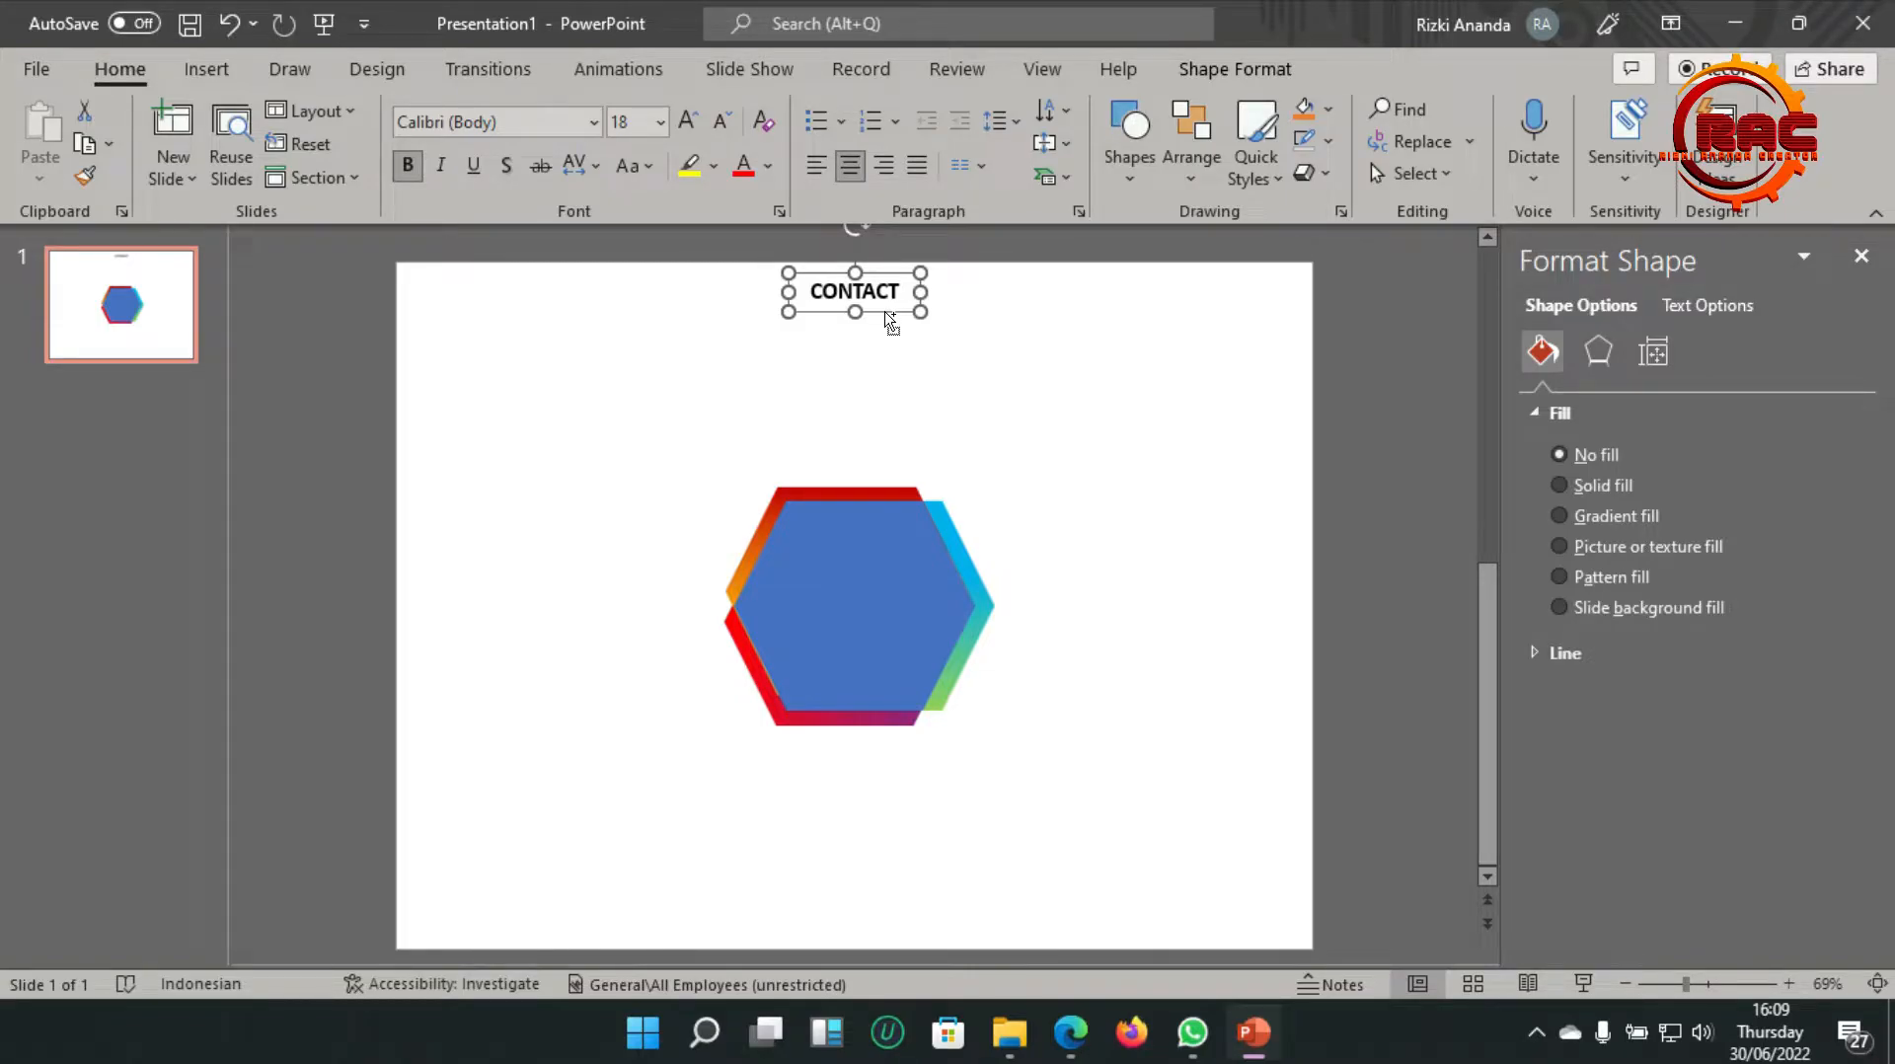
Copy the CONTACT label to the slide's upper left area and change the copy's text to PROFIL
drag(891, 316, 514, 416)
double_click(514, 412)
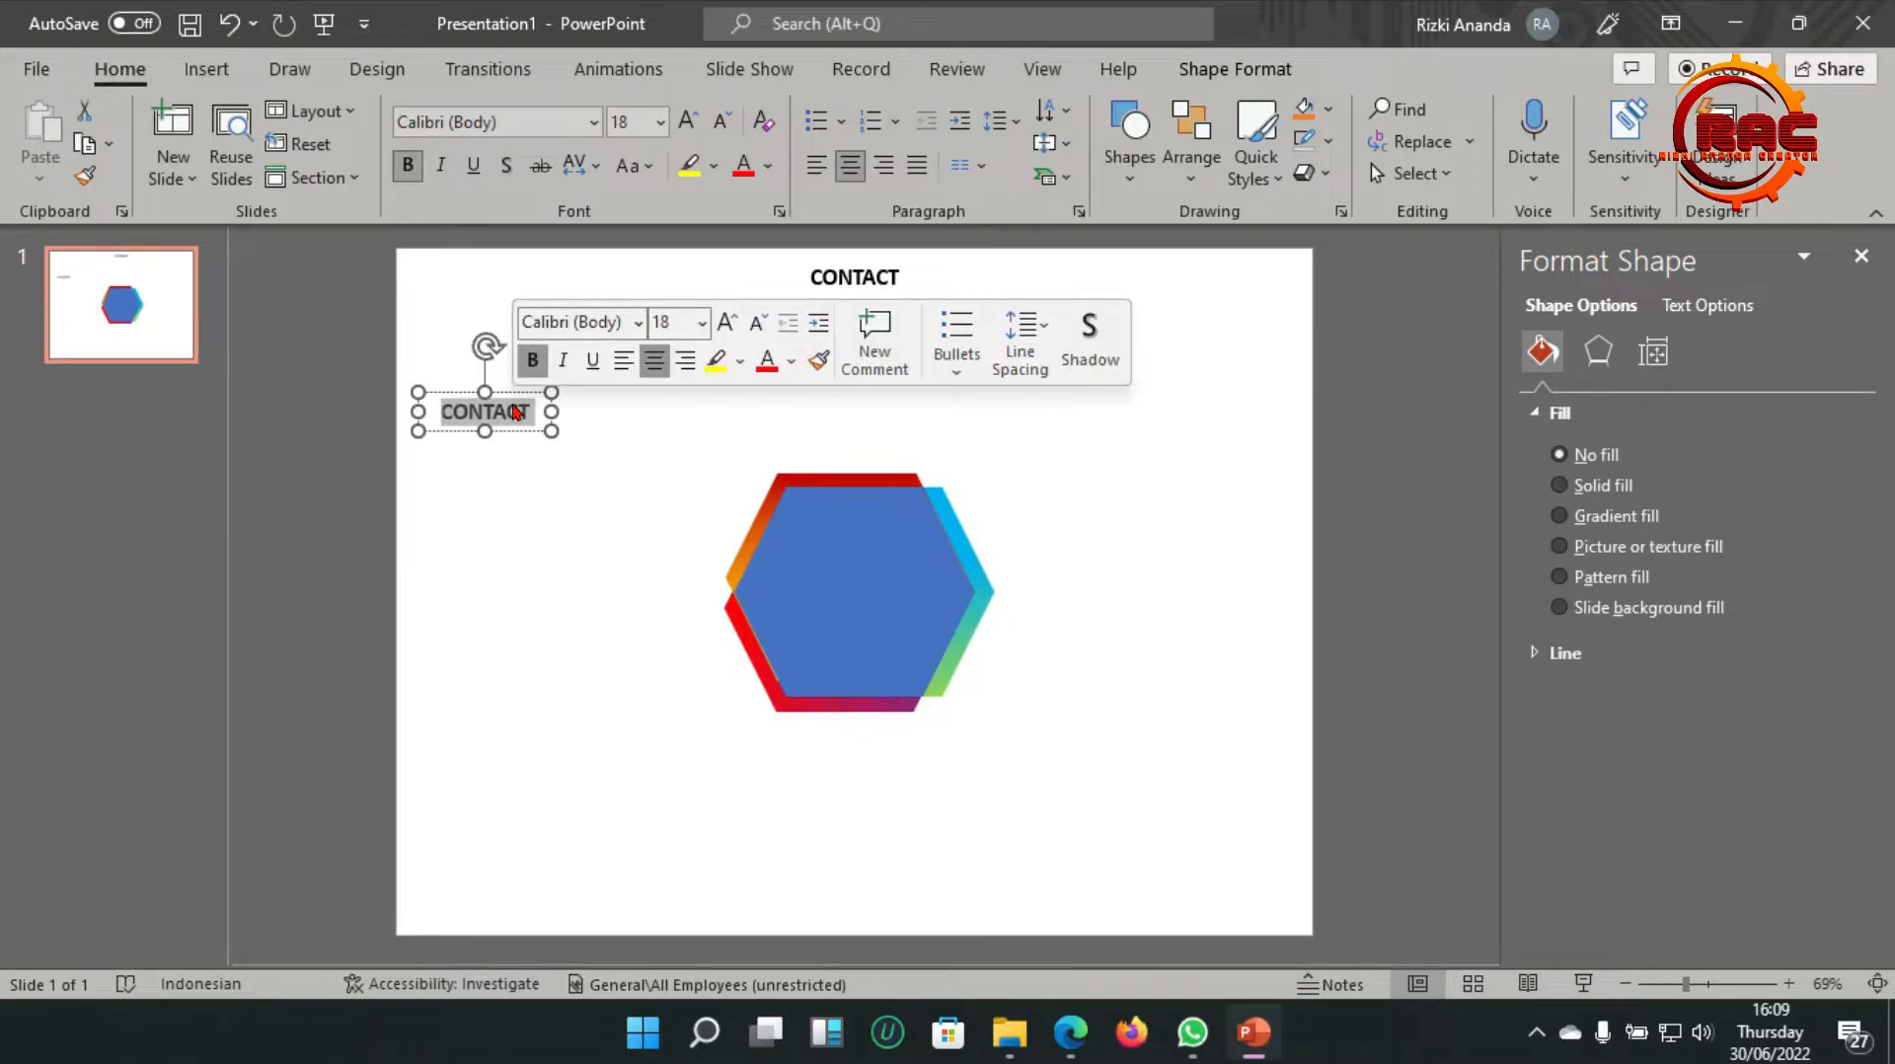
text(PROFIL)
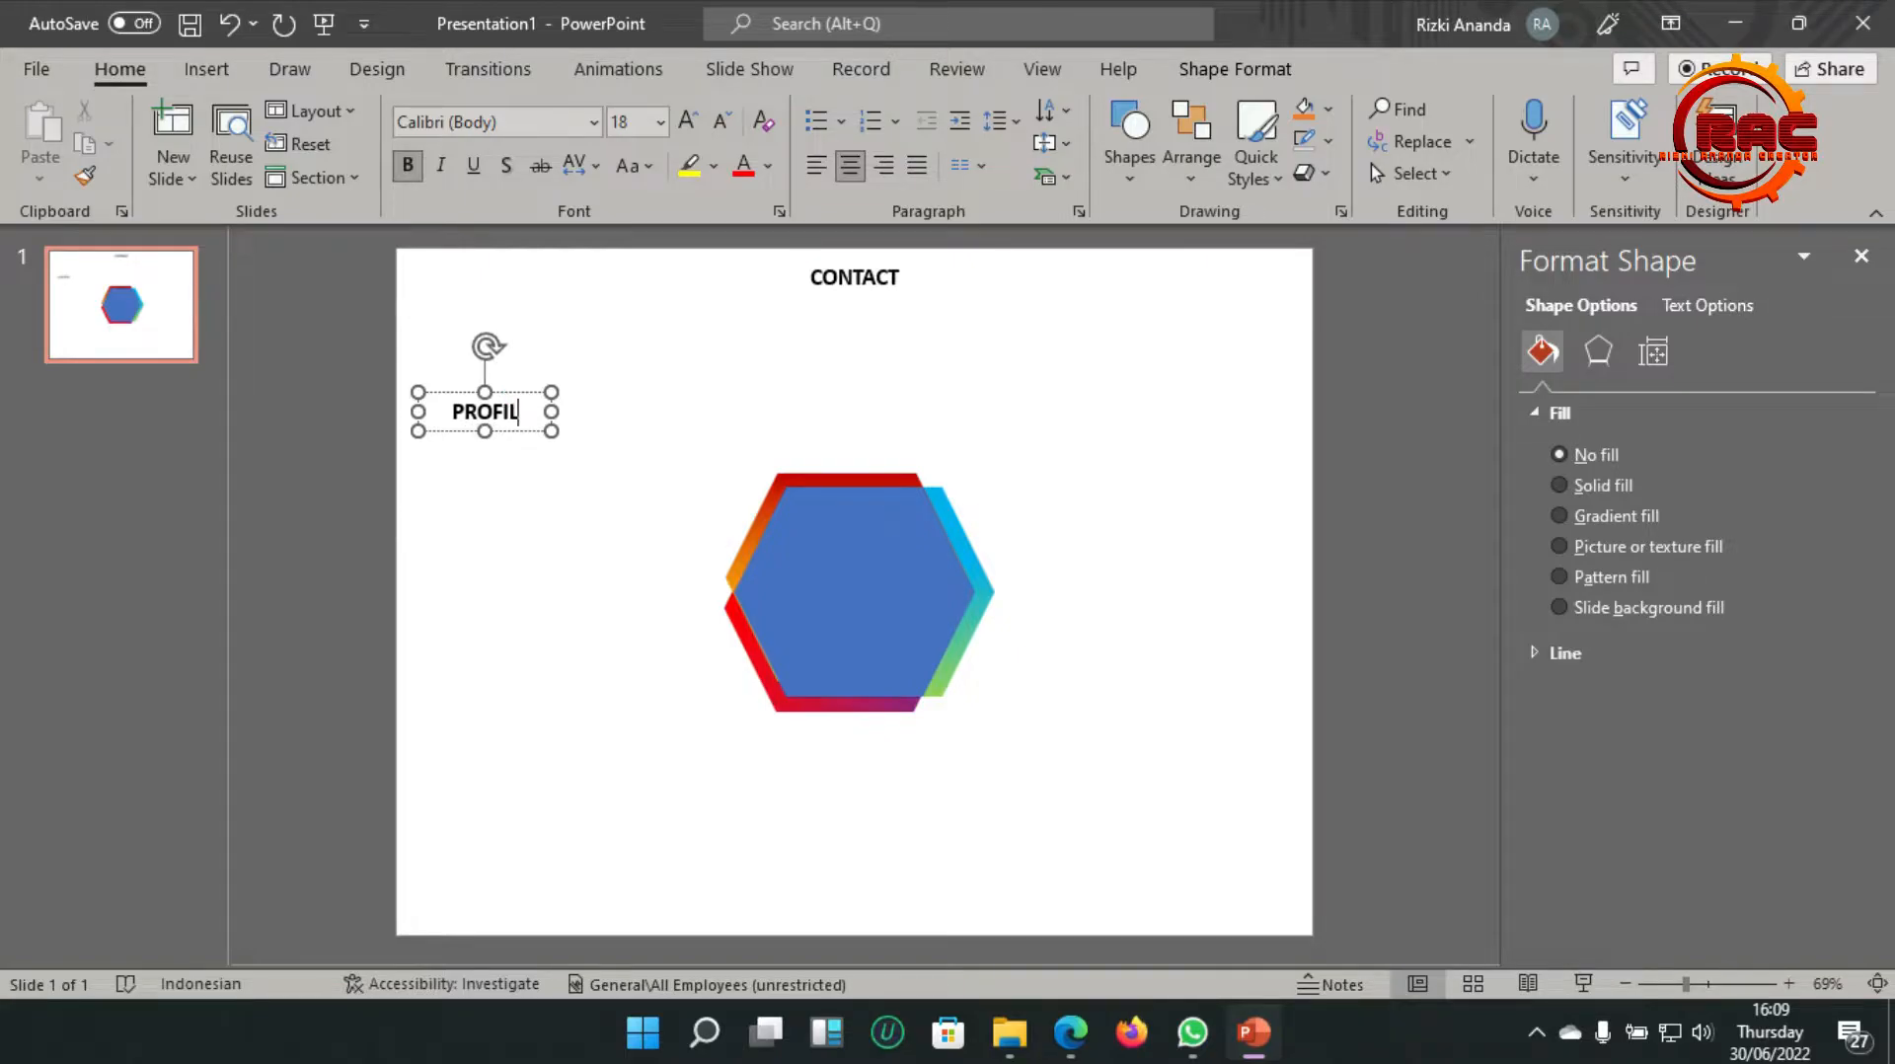
Copy the PROFIL label across to the slide's right side at the same height and change the copy's text to EDUCATION
drag(514, 434, 1254, 441)
double_click(1242, 418)
text(EDUCATION)
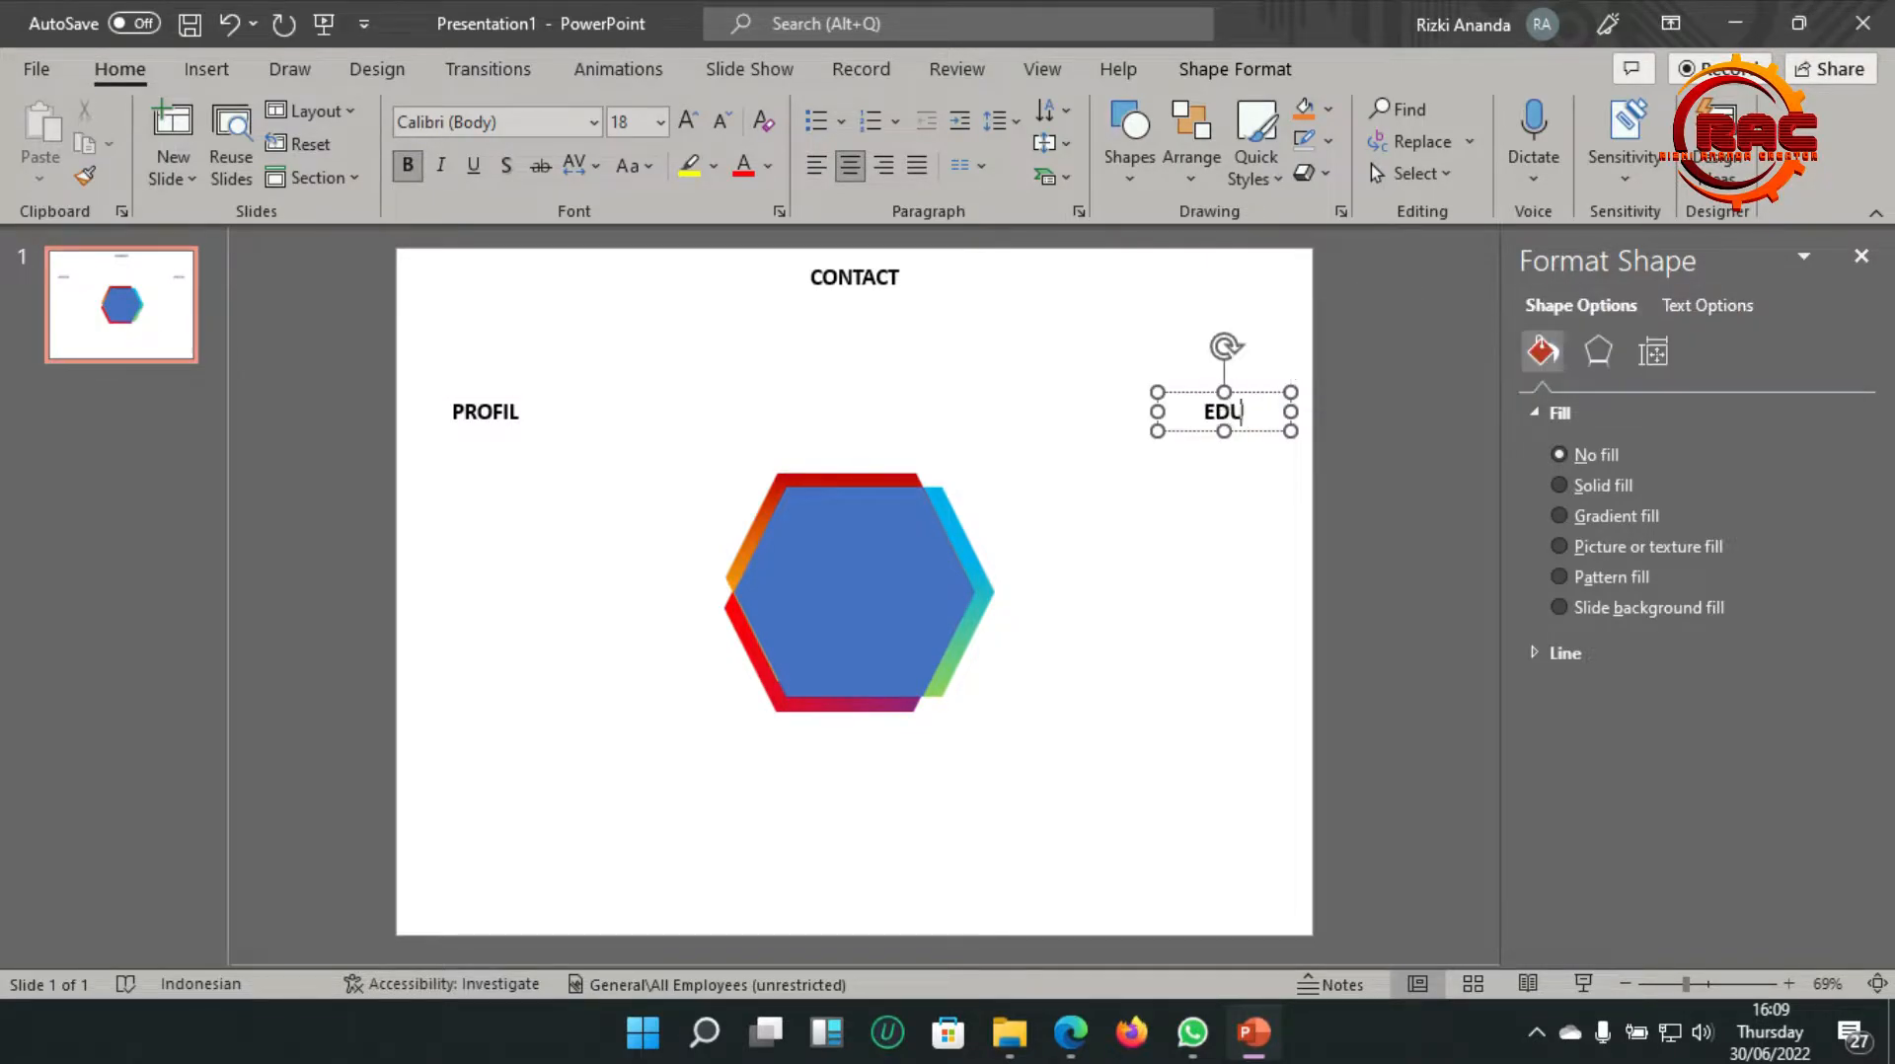
Copy the PROFIL label straight down, level with the hexagon's lower half, and select the copy's text for replacement
click(469, 418)
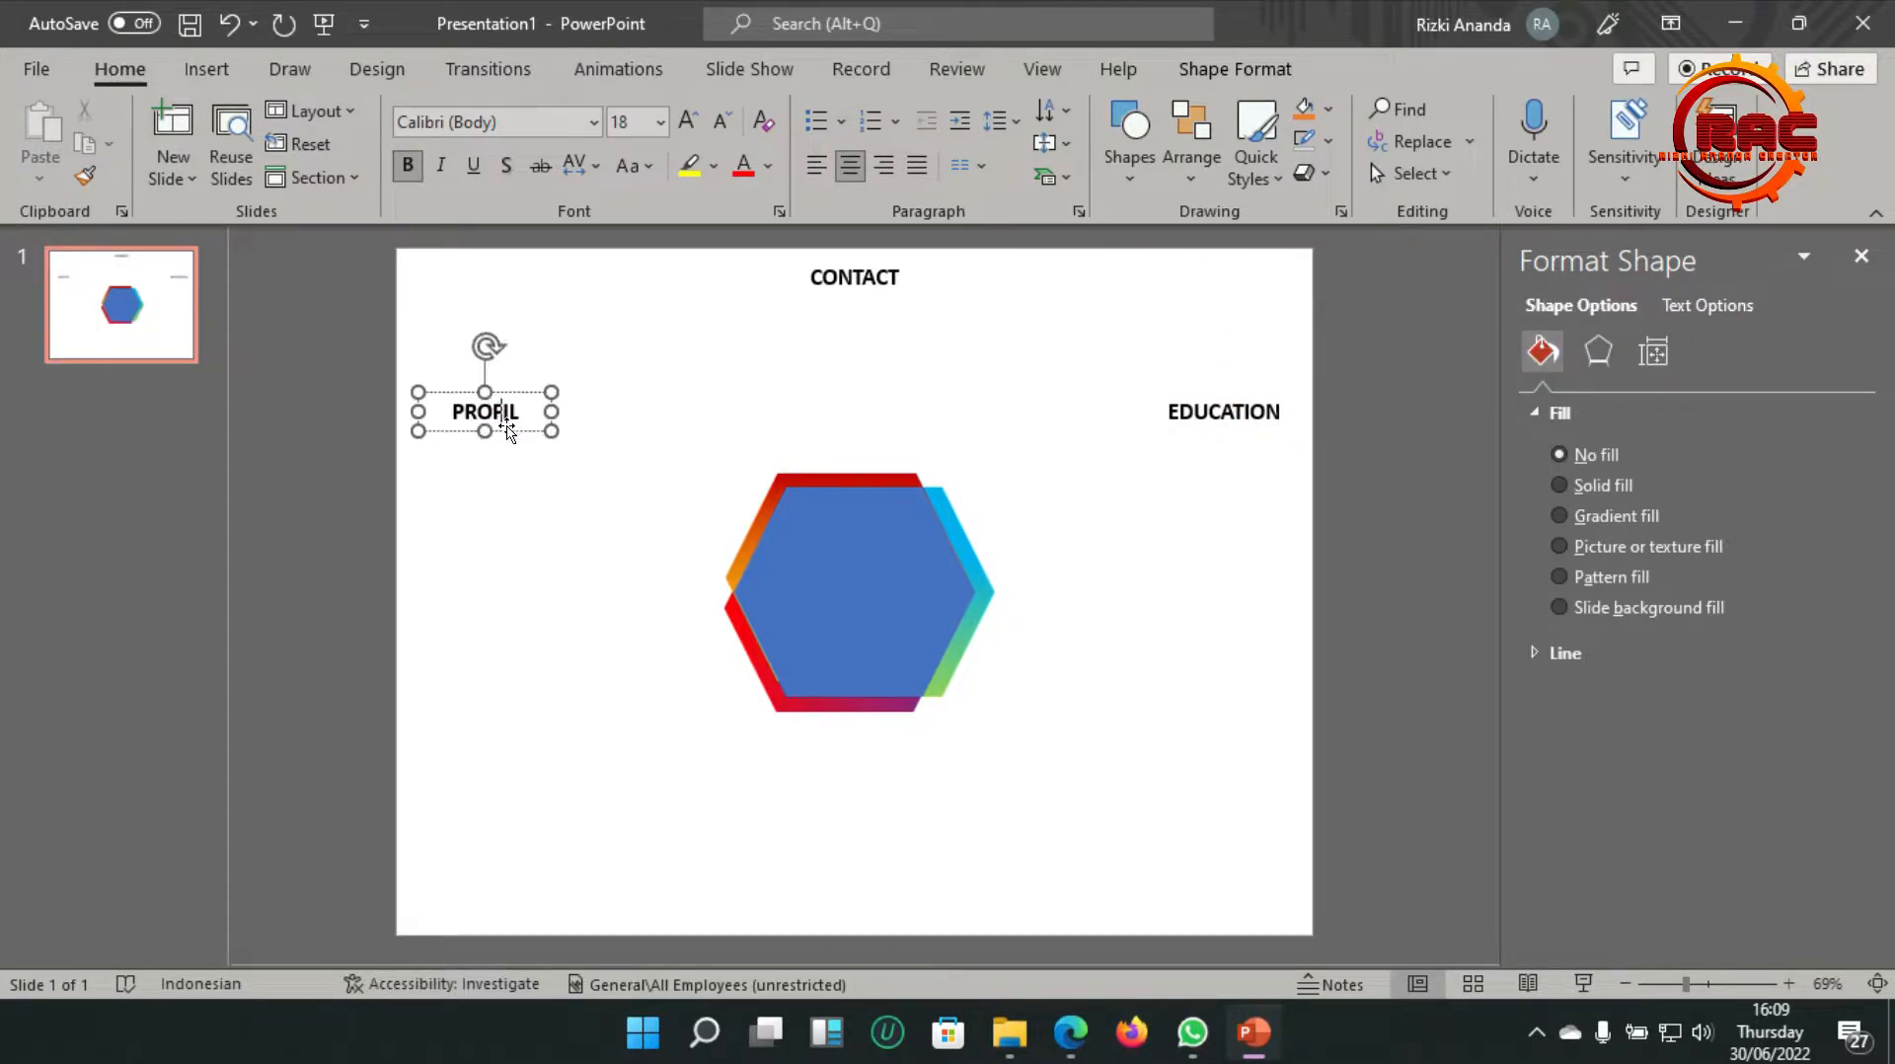
drag(512, 432, 506, 655)
double_click(509, 639)
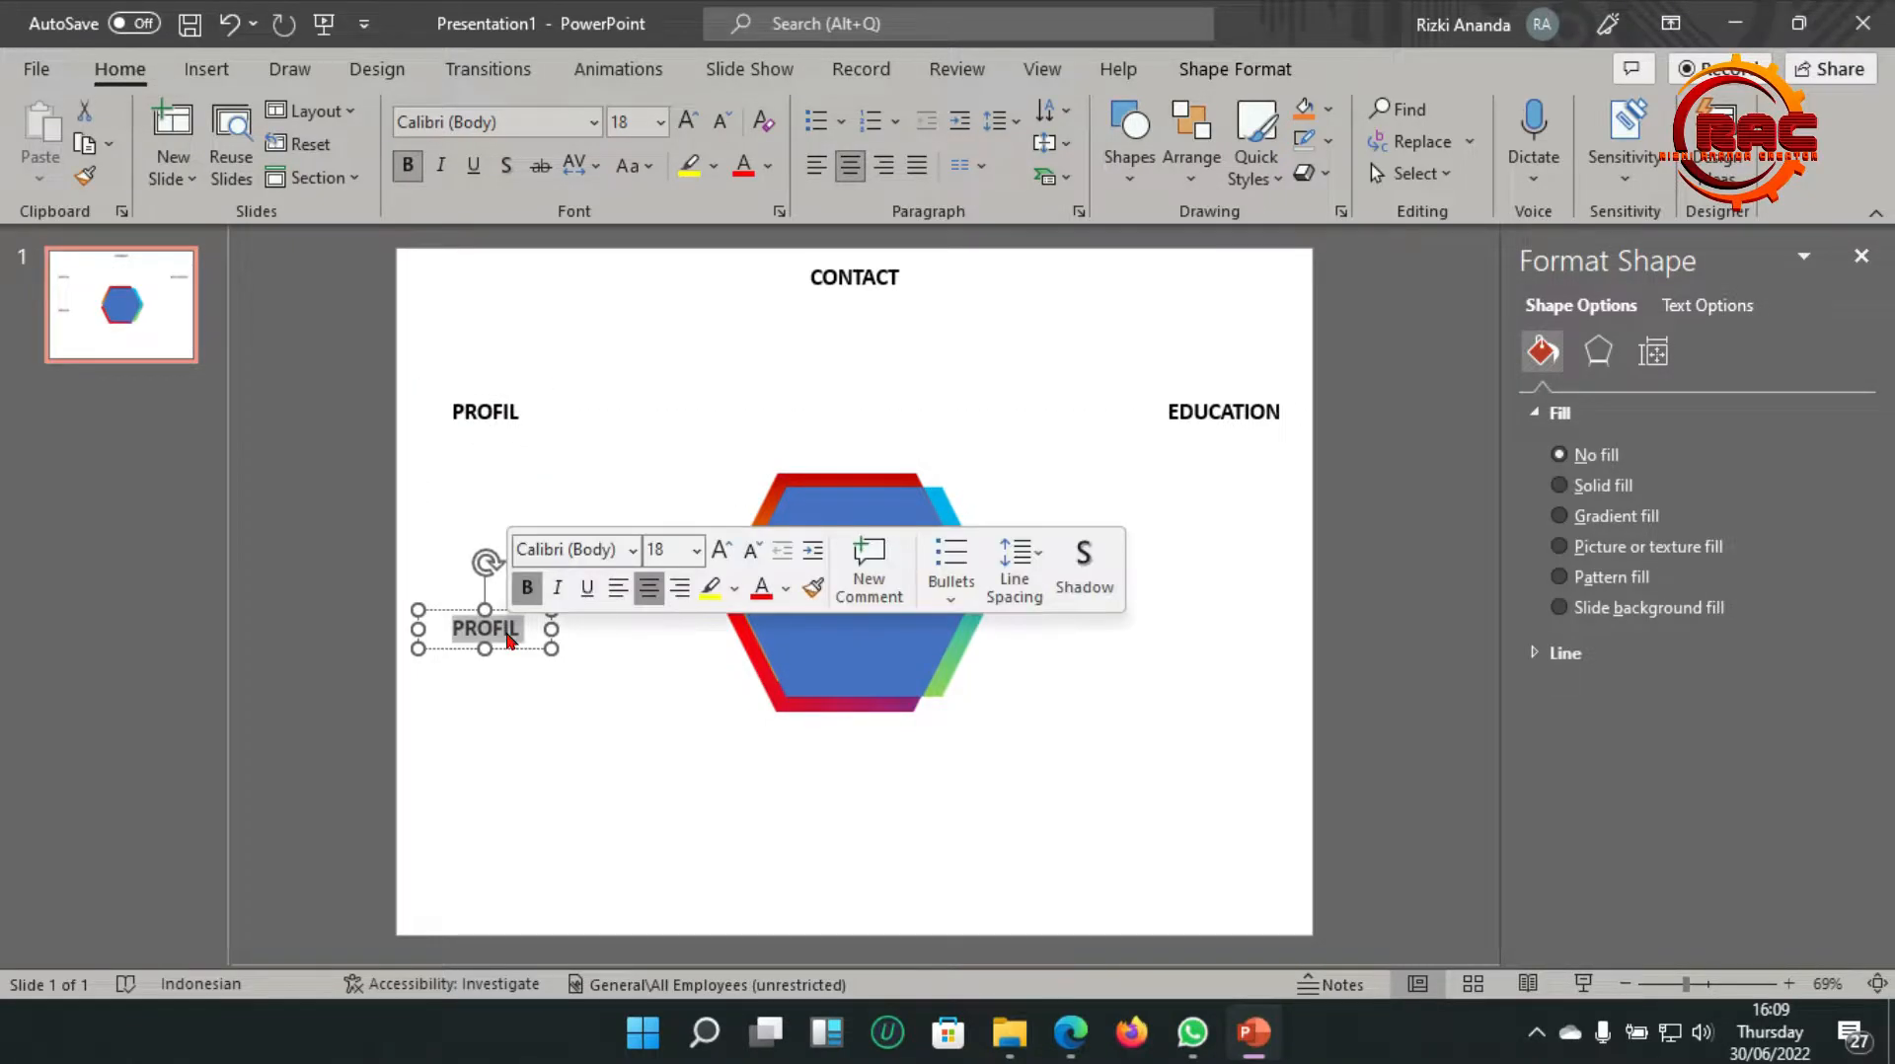